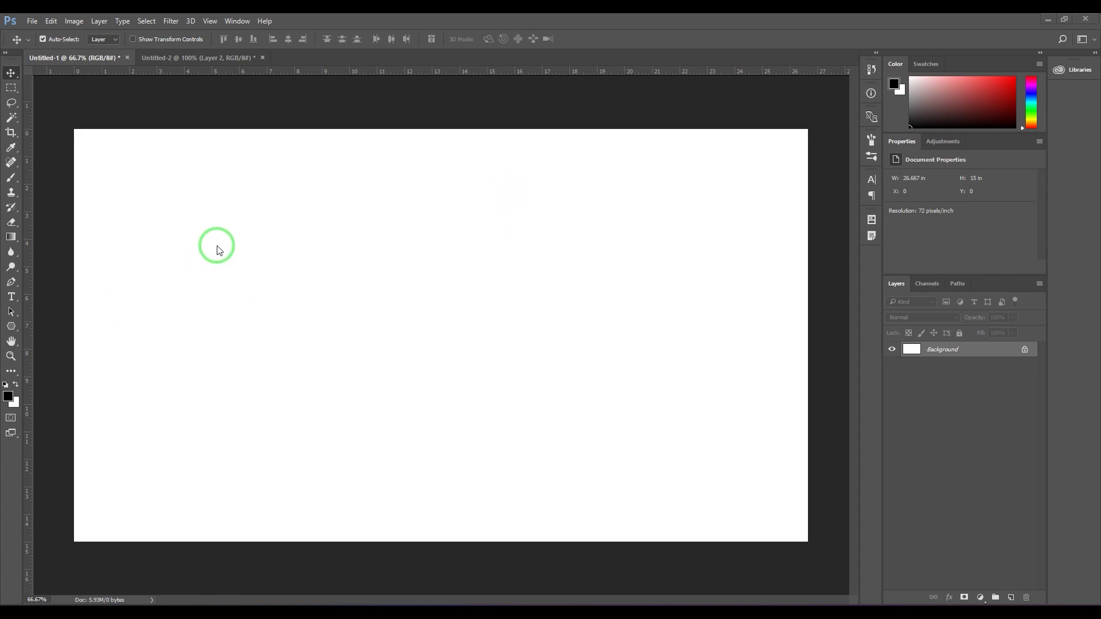
- Activate the Brush tool and open the Brush settings panel
key(b)
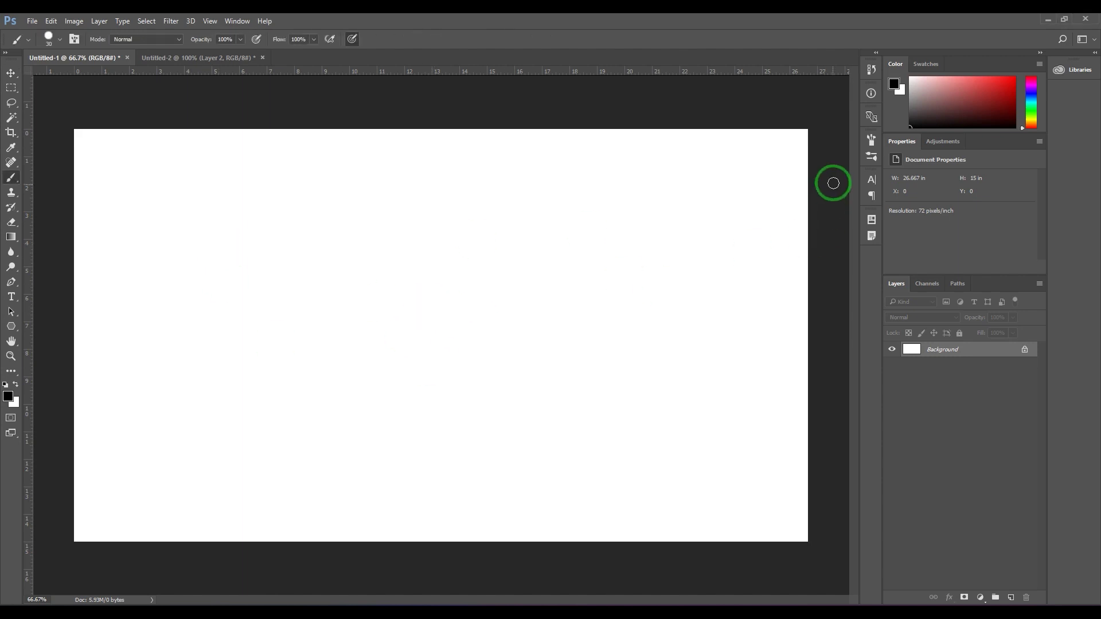
click(872, 140)
click(872, 141)
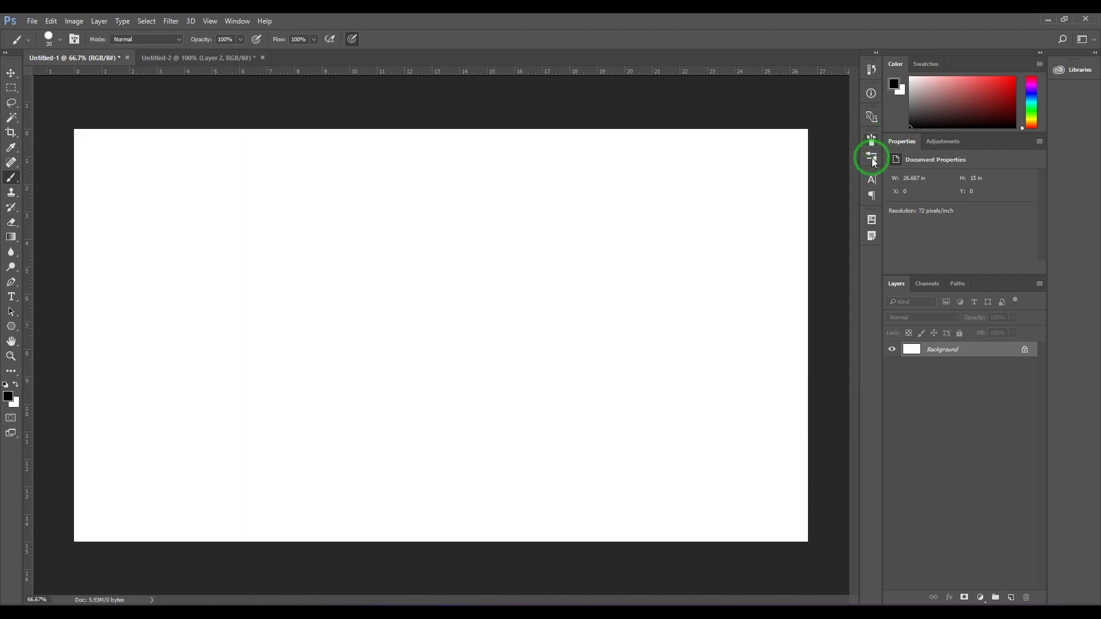
click(872, 141)
click(872, 141)
click(237, 21)
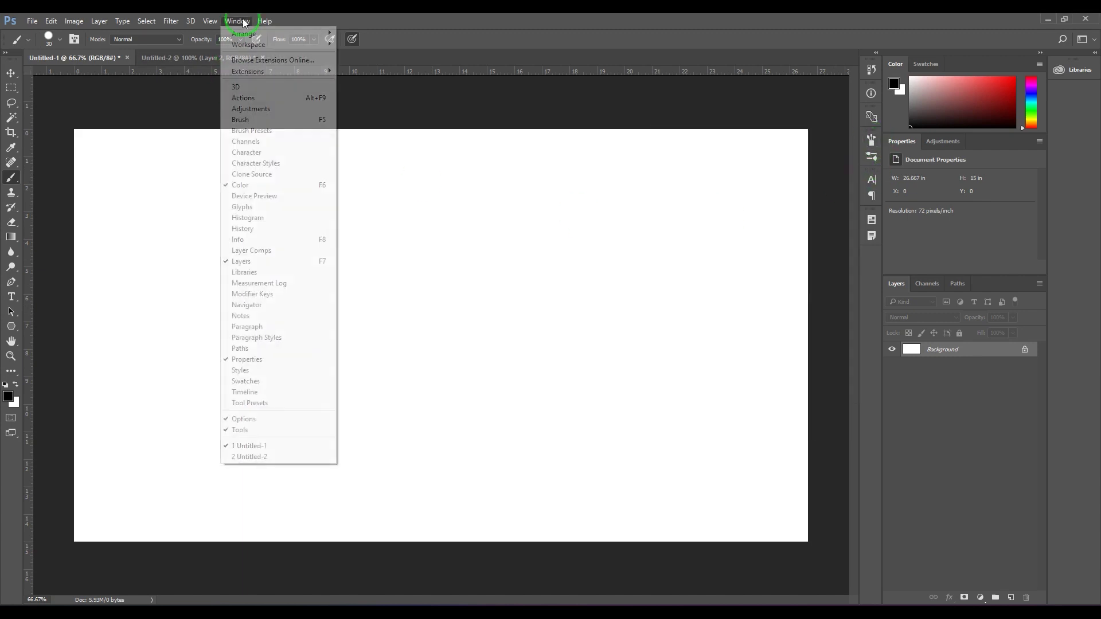
click(271, 121)
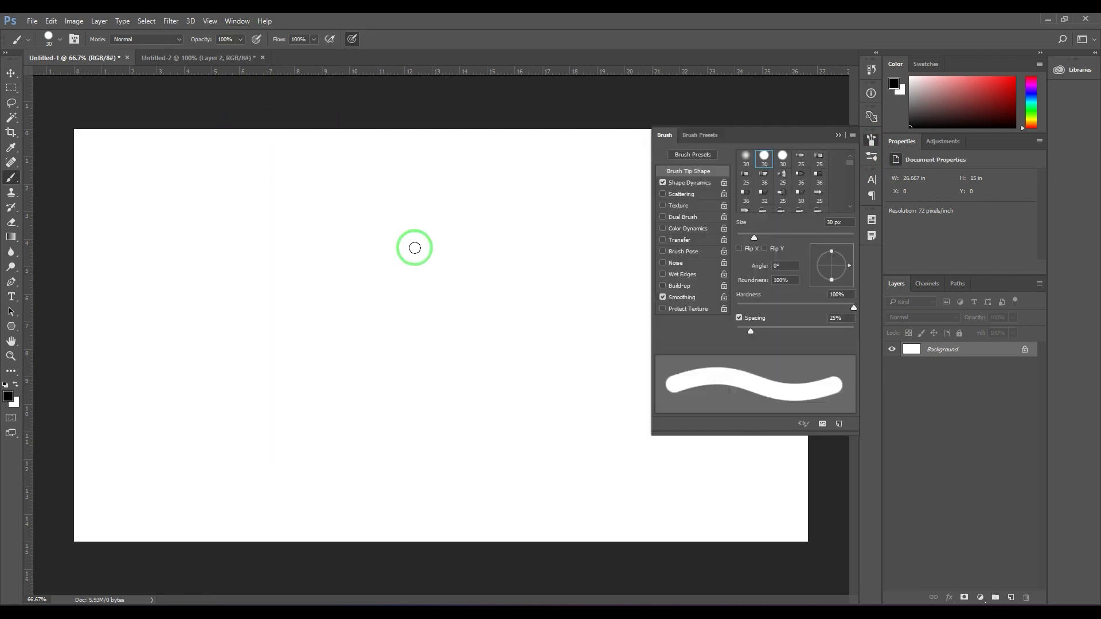
click(840, 131)
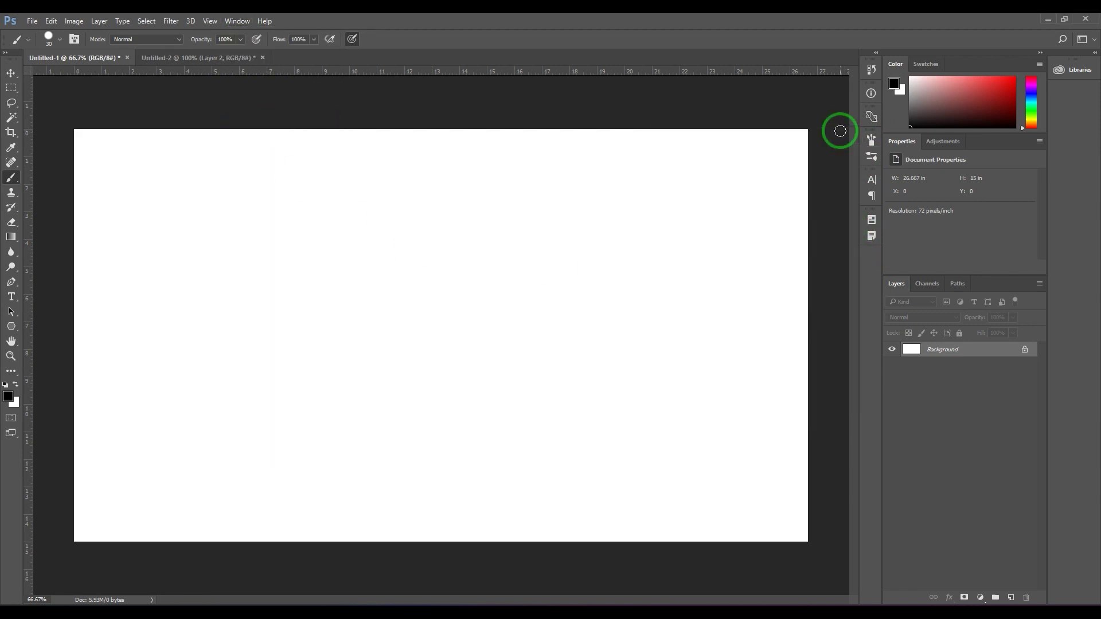
key(F5)
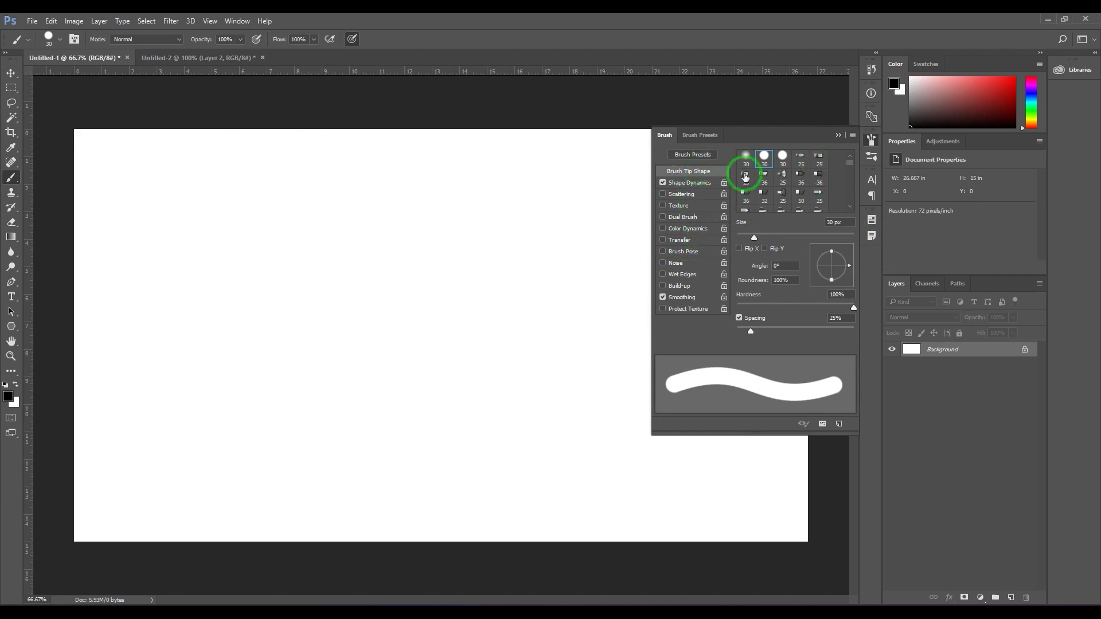
- Choose the 74 px maple leaf as the brush tip shape
click(693, 187)
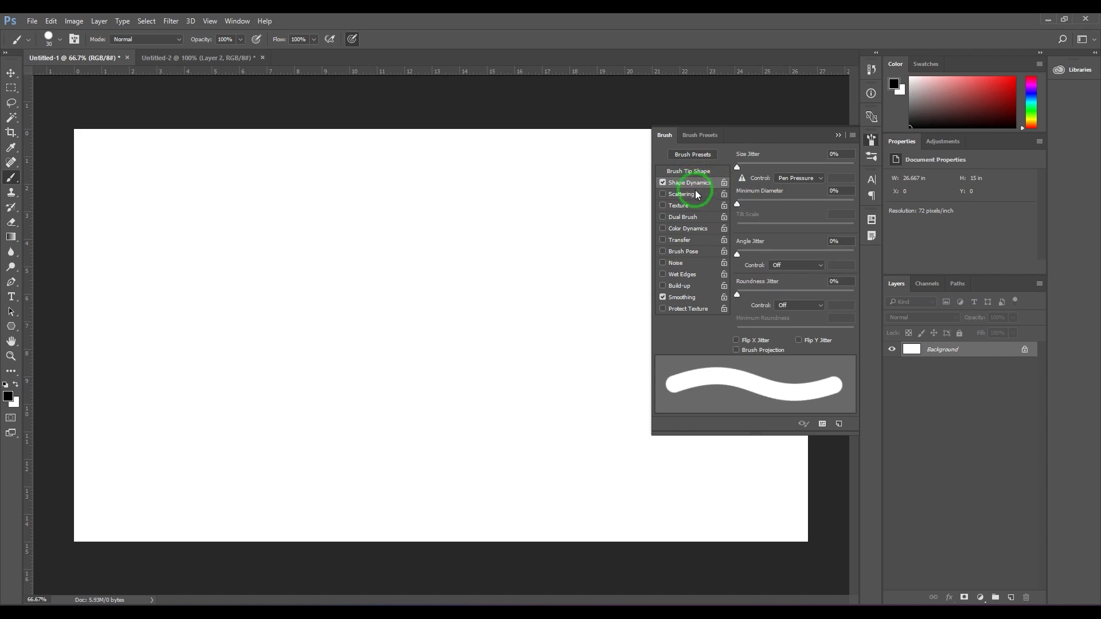
click(697, 174)
scroll(791, 189, down, 1)
scroll(796, 197, up, 1)
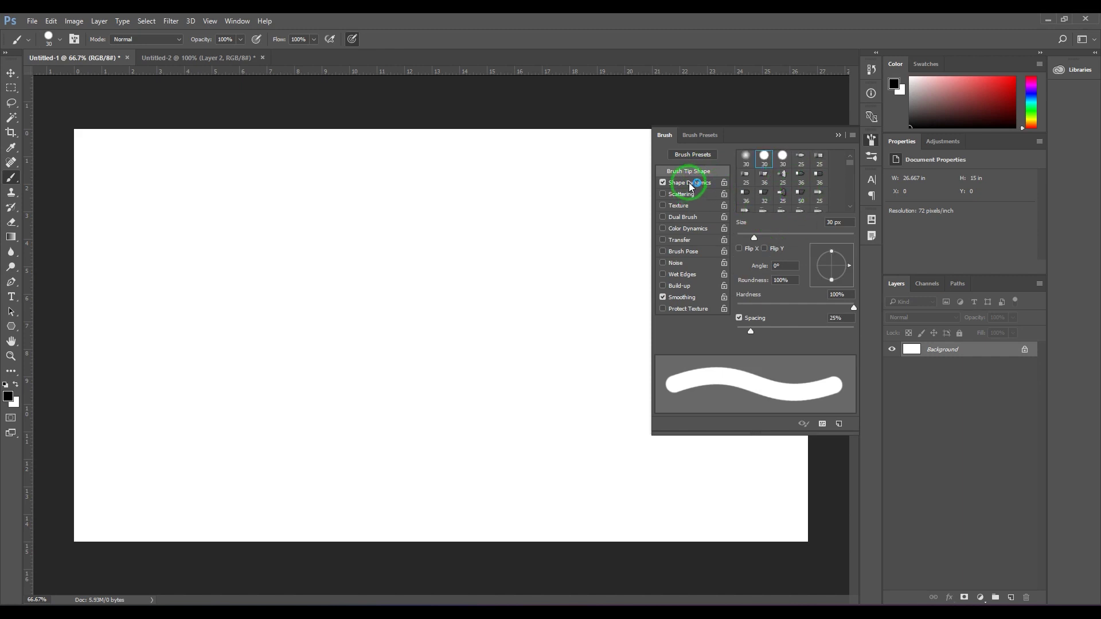
click(690, 184)
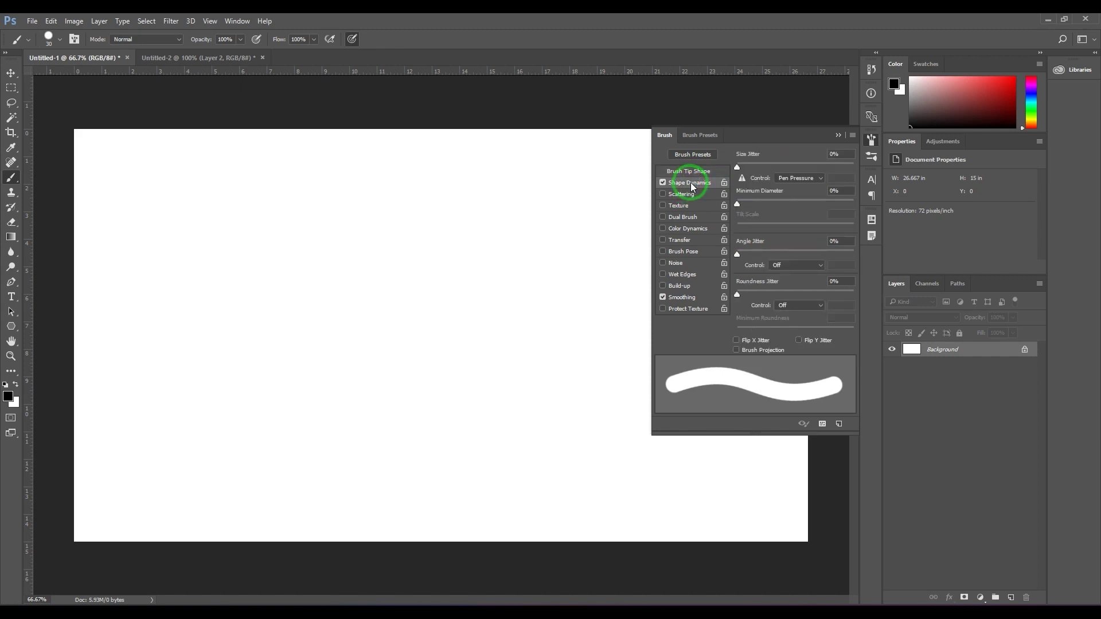
click(697, 174)
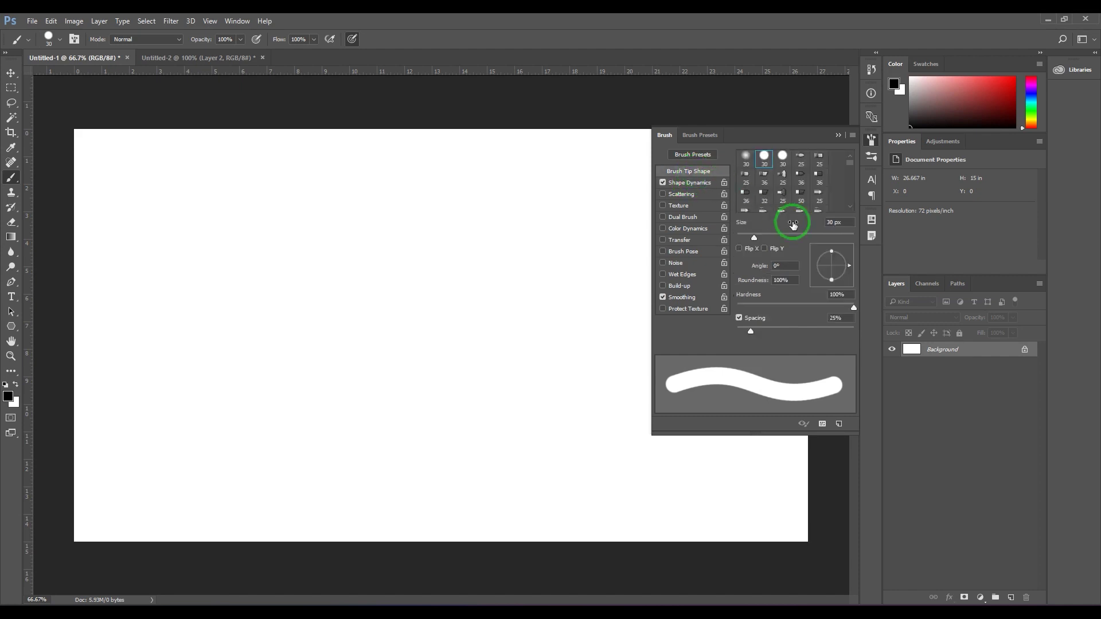
scroll(788, 202, down, 5)
click(785, 200)
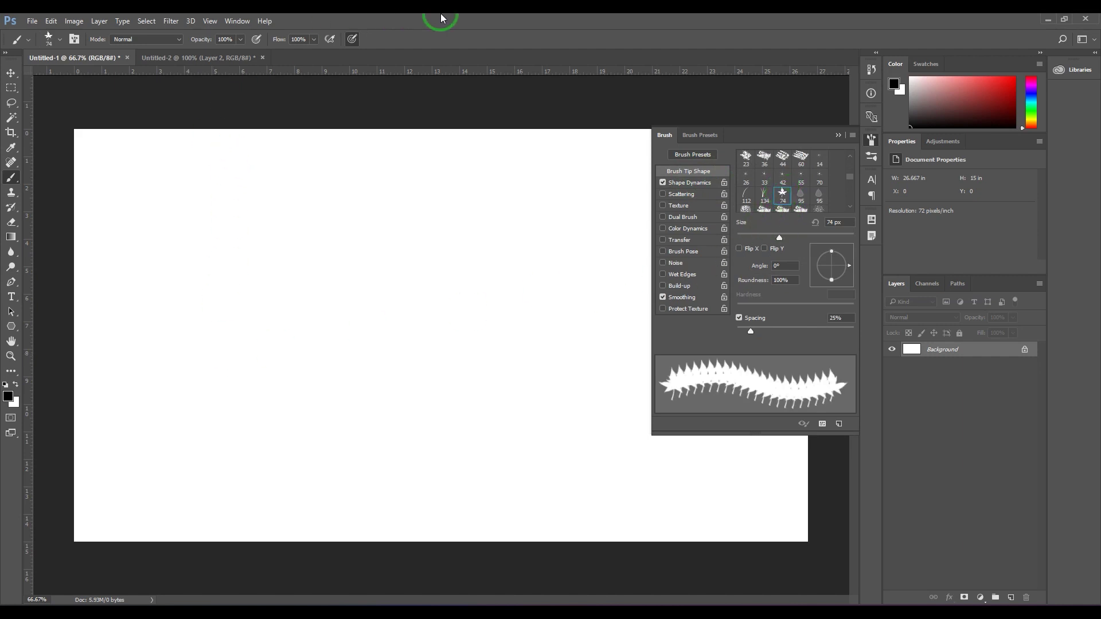
- Set the foreground color to a bright, saturated blue
click(13, 401)
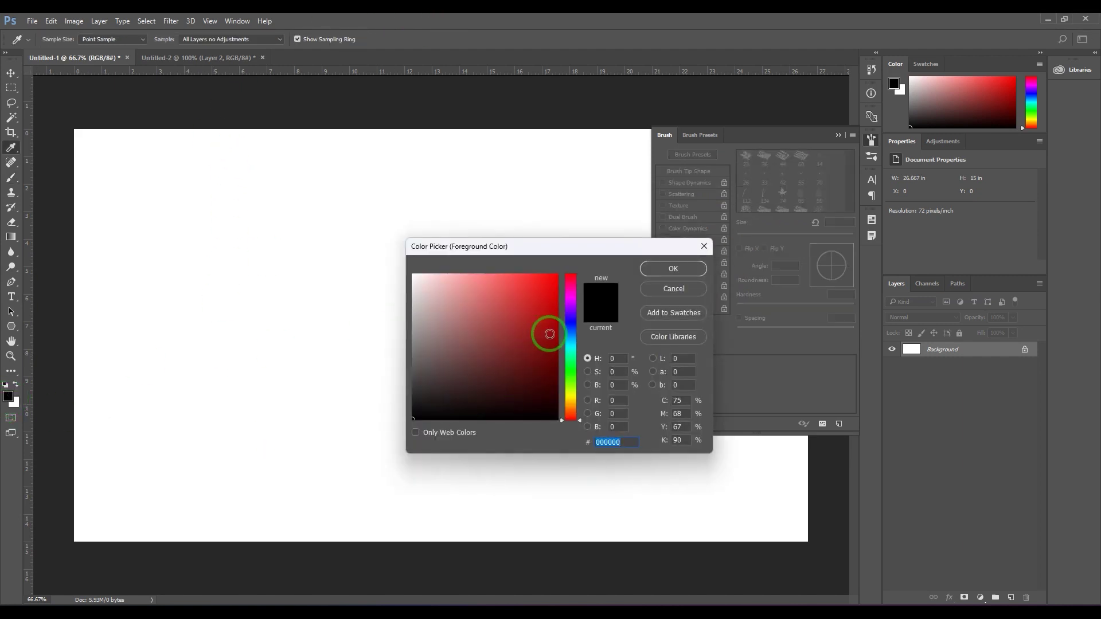
click(570, 326)
drag(531, 282, 584, 266)
click(670, 268)
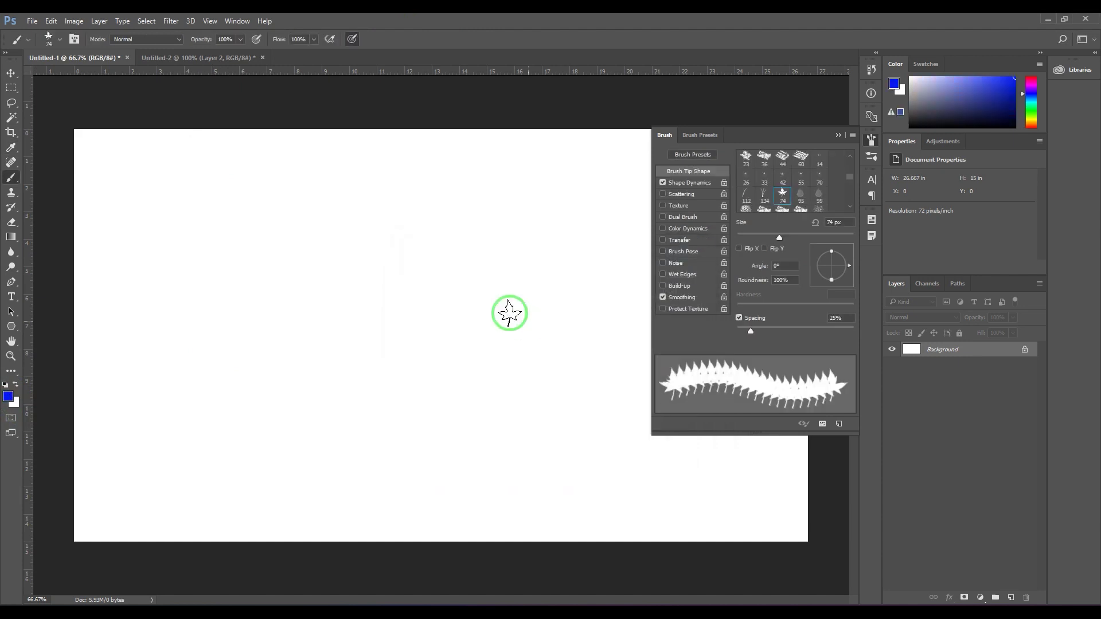
- Enlarge the leaf brush to 250 px and stamp a row of five separate leaves across the canvas's upper part
key(bracketright)
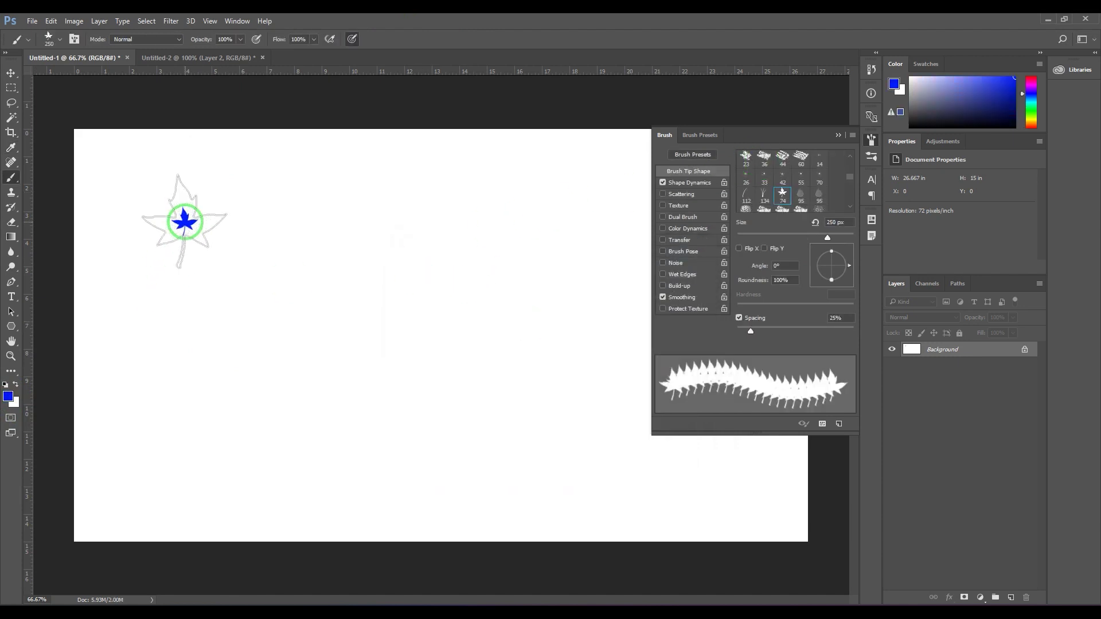
key(bracketright)
click(153, 217)
click(250, 217)
click(346, 214)
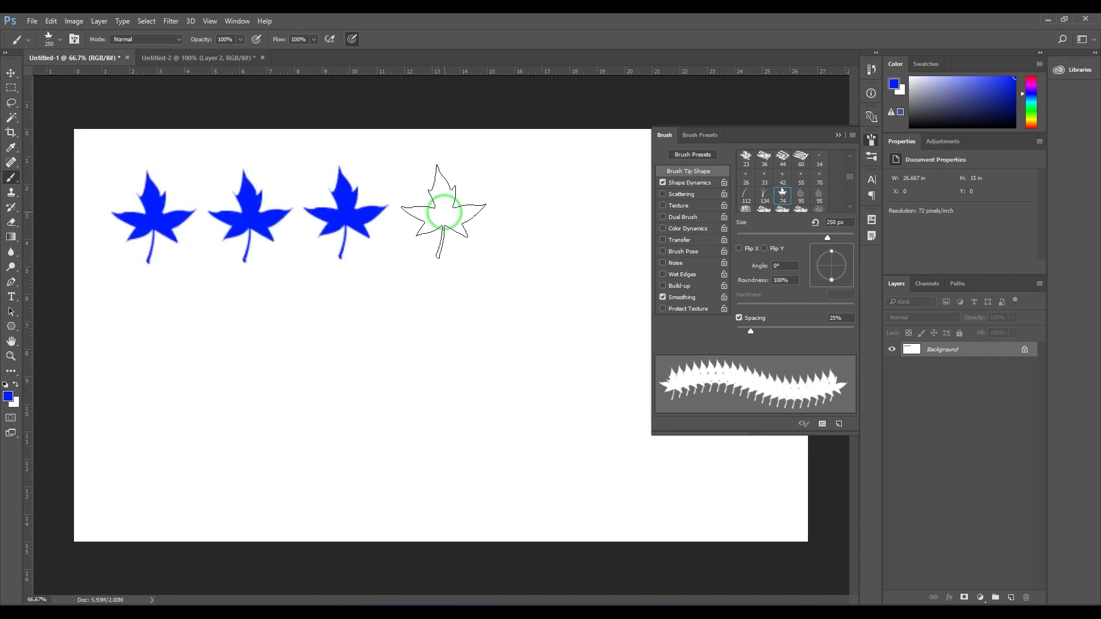
click(440, 211)
click(536, 207)
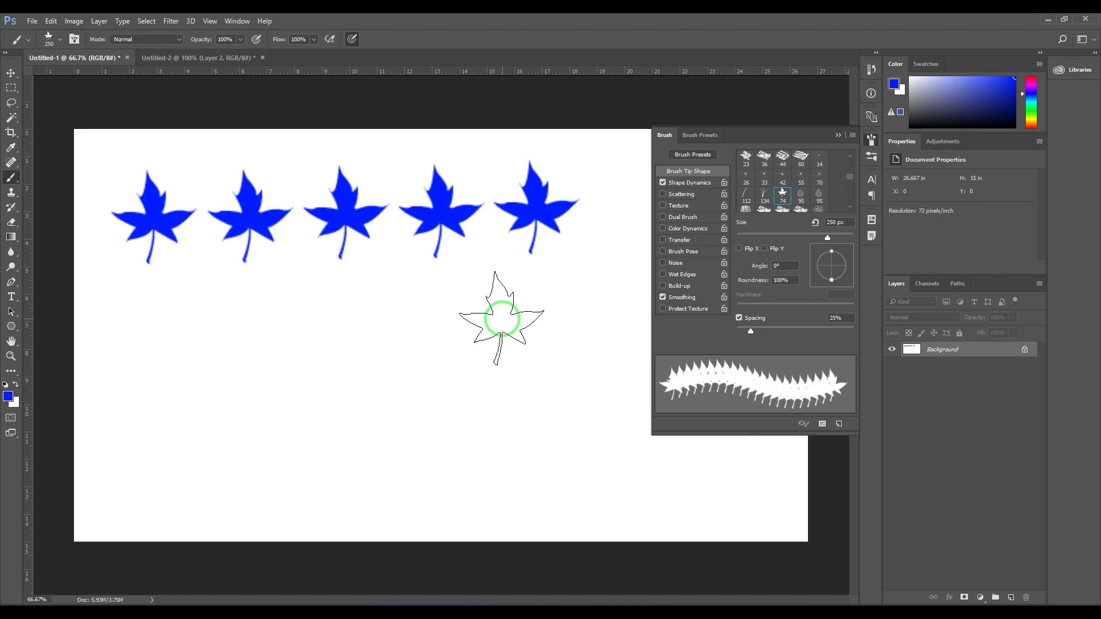
- Paint horizontal test strokes of leaves beneath the stamped row, undoing each one
drag(138, 341, 578, 339)
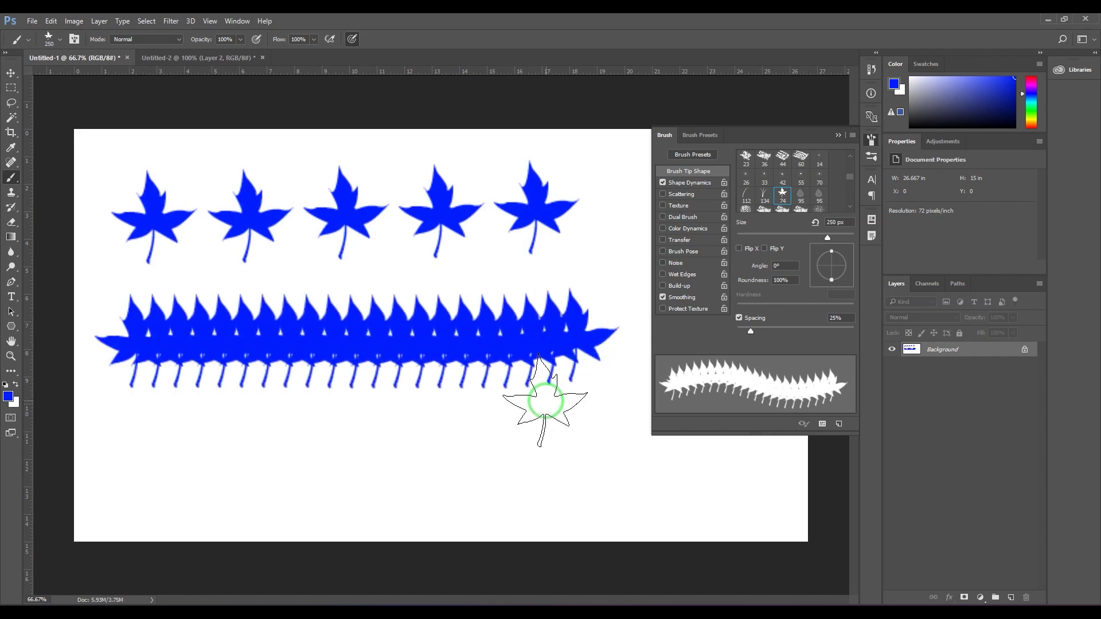
key(ctrl+z)
click(162, 348)
mouse_move(162, 348)
mouse_down()
mouse_move(560, 349)
mouse_move(541, 352)
mouse_up()
key(ctrl+z)
- Set the brush tip's Spacing to 57%, paint a test stroke beneath the stamped row, and undo the stroke
mouse_move(750, 331)
mouse_down()
mouse_move(796, 330)
mouse_move(770, 330)
mouse_up()
drag(108, 351, 640, 353)
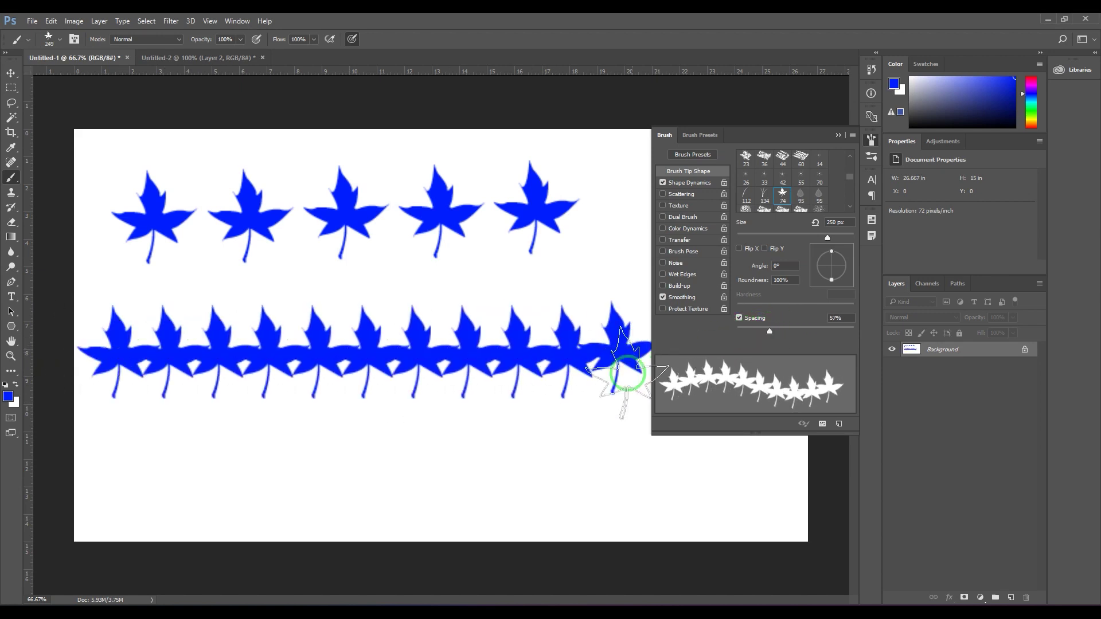
key(ctrl+z)
- Set the brush tip's Spacing to 114%, try a horizontal leaf stroke below the stamped row, and undo the stroke
drag(771, 332, 799, 331)
drag(140, 331, 634, 324)
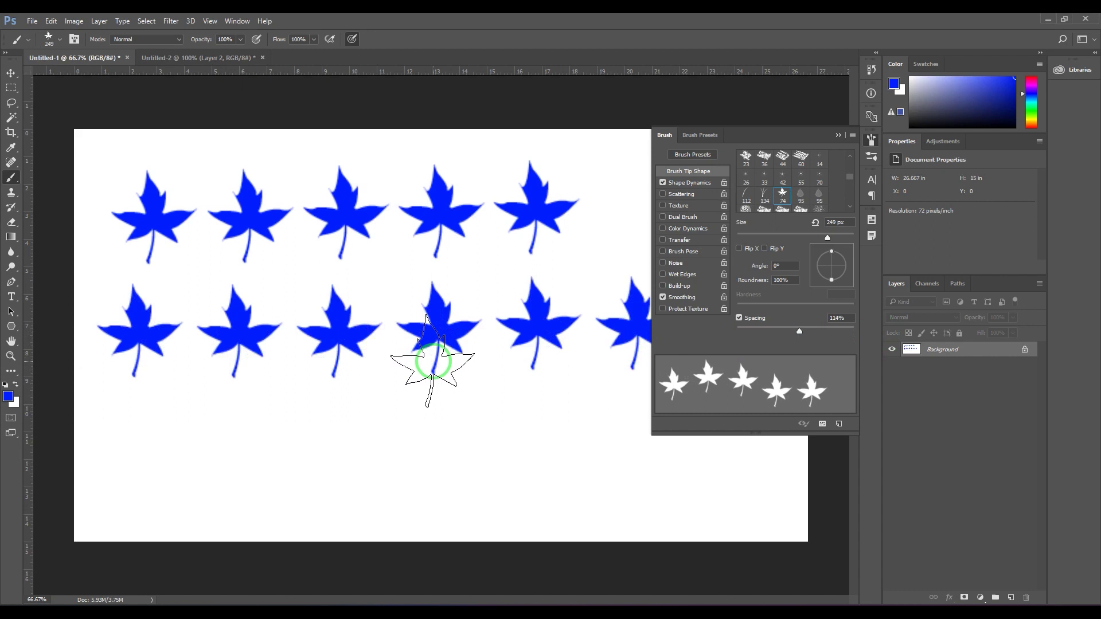
key(ctrl+z)
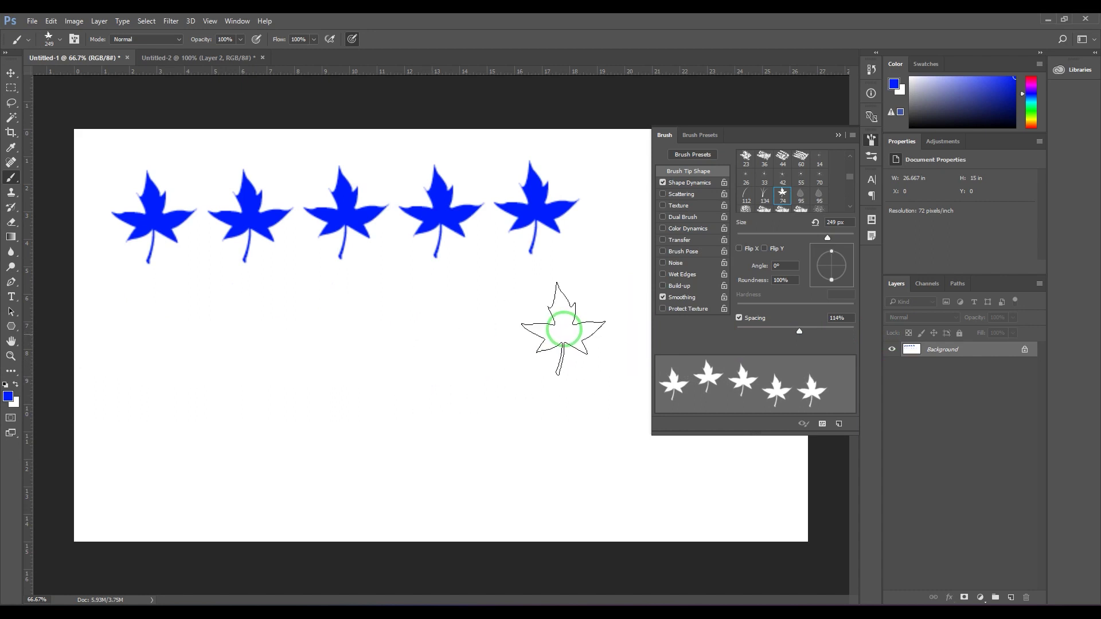
- Set Size Jitter to 100% in Shape Dynamics and paint a row of leaves below the evenly sized ones
click(691, 183)
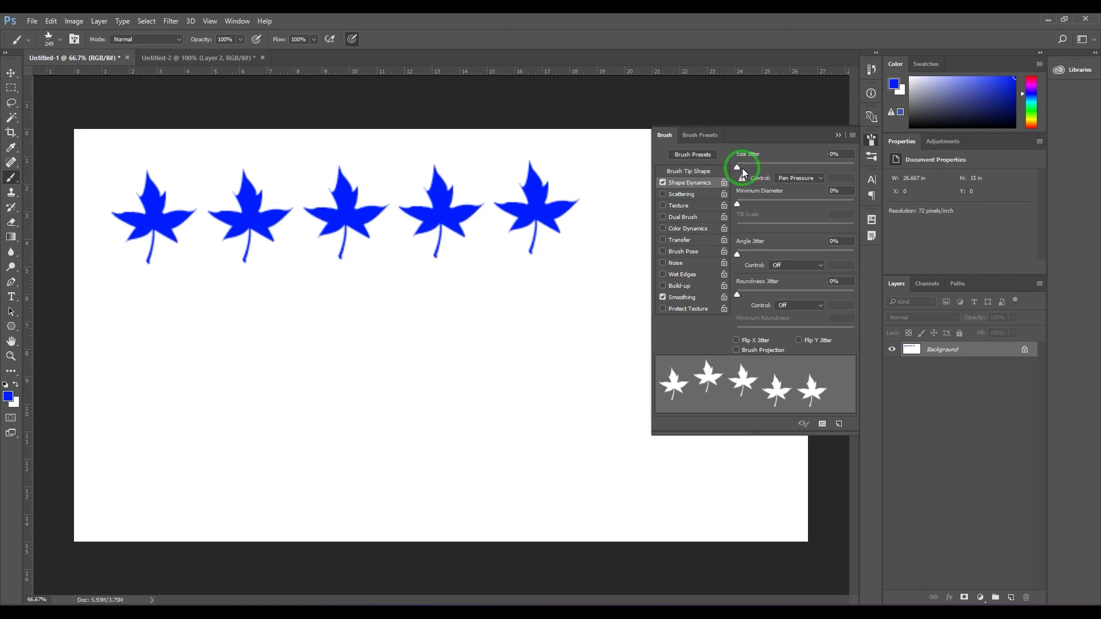
mouse_move(737, 168)
mouse_down()
mouse_move(871, 165)
mouse_move(696, 164)
mouse_move(859, 167)
mouse_up()
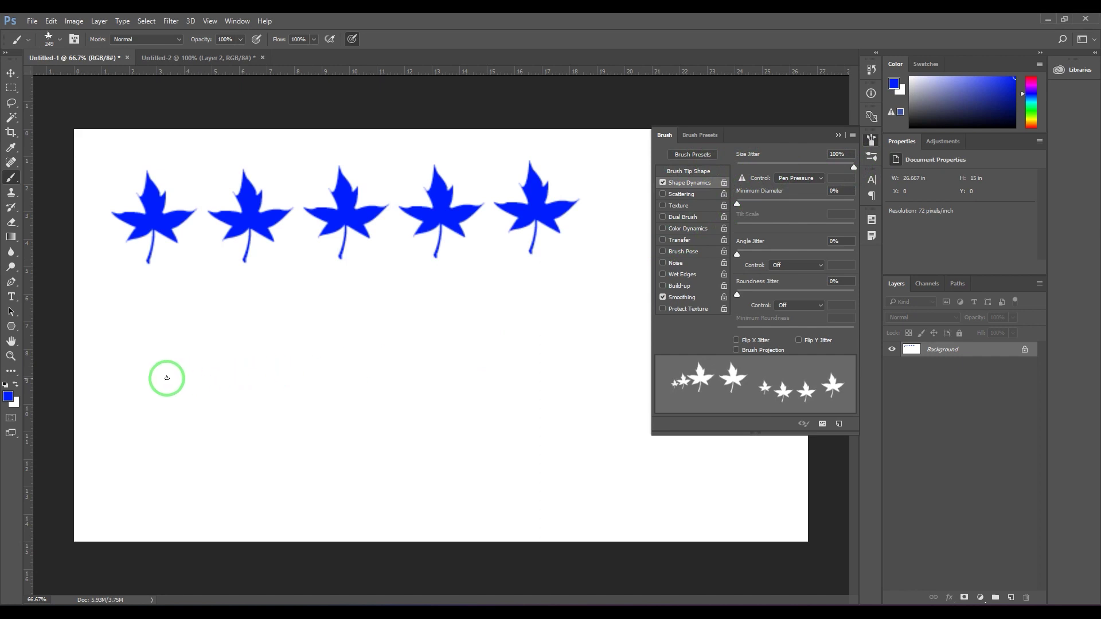
click(128, 367)
drag(139, 367, 626, 363)
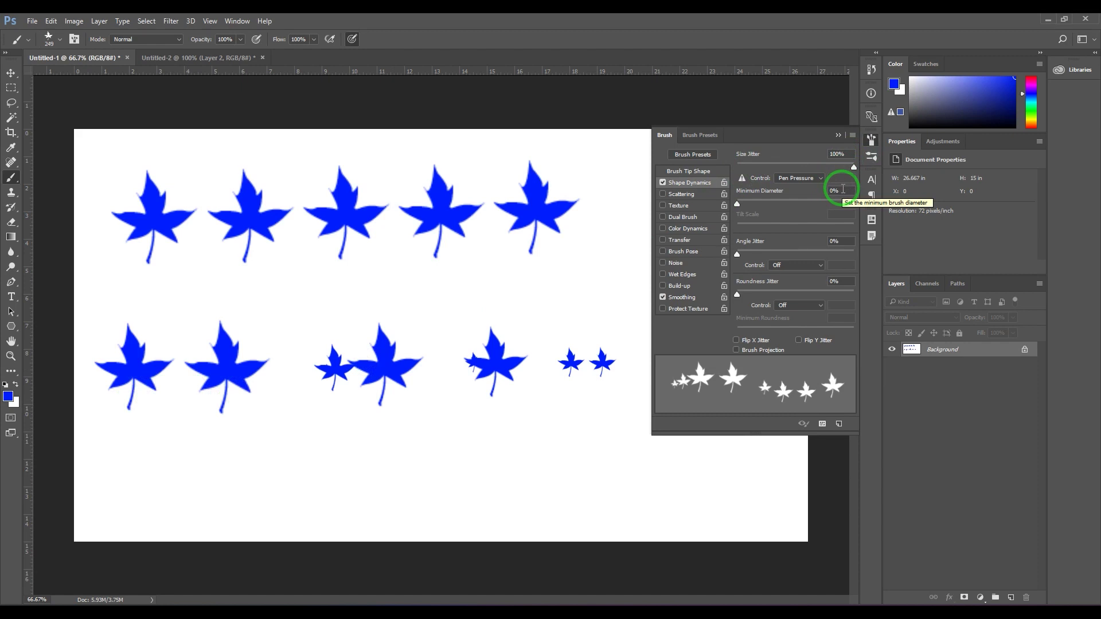
mouse_move(67, 453)
mouse_down()
mouse_move(358, 455)
mouse_move(539, 441)
mouse_up()
key(ctrl+z)
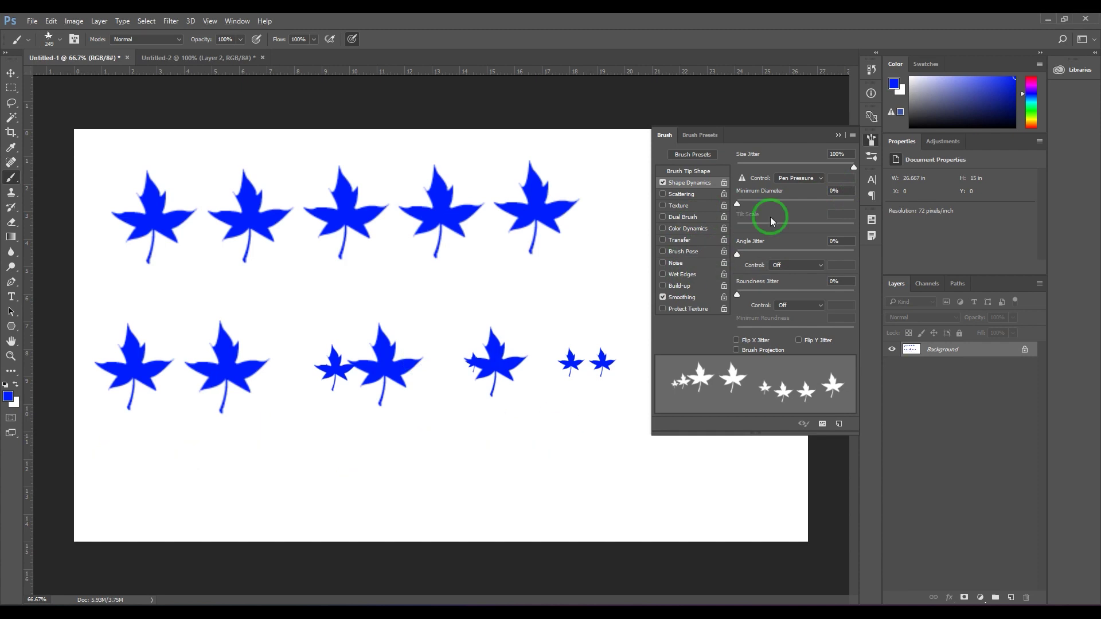
- Set Minimum Diameter to 75% and paint a third row of leaves near the canvas's lower edge
drag(737, 204, 825, 202)
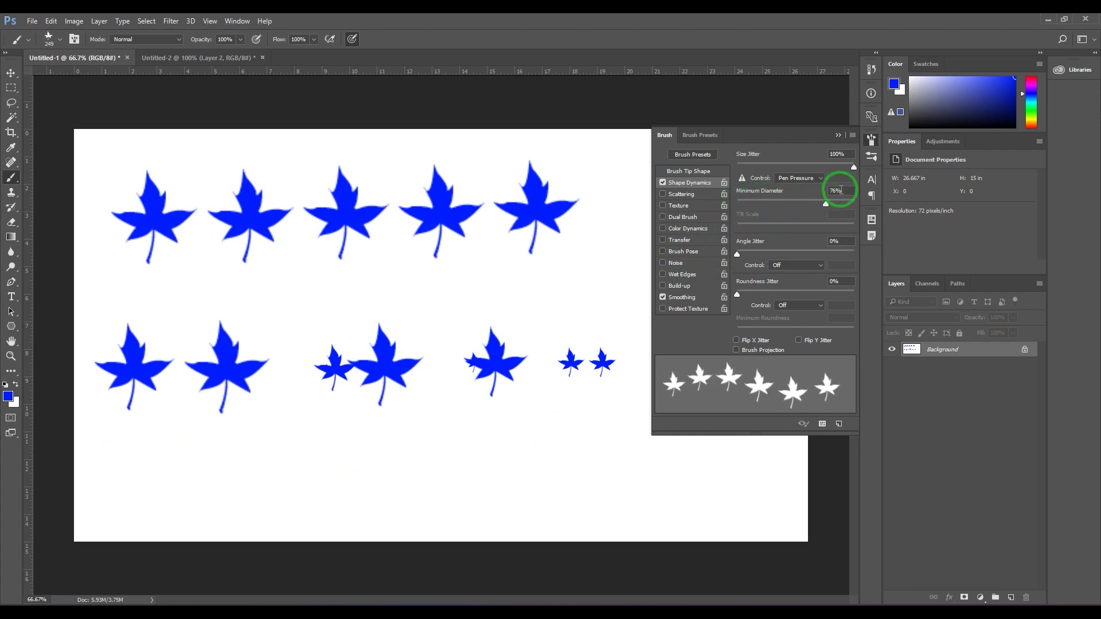
click(756, 203)
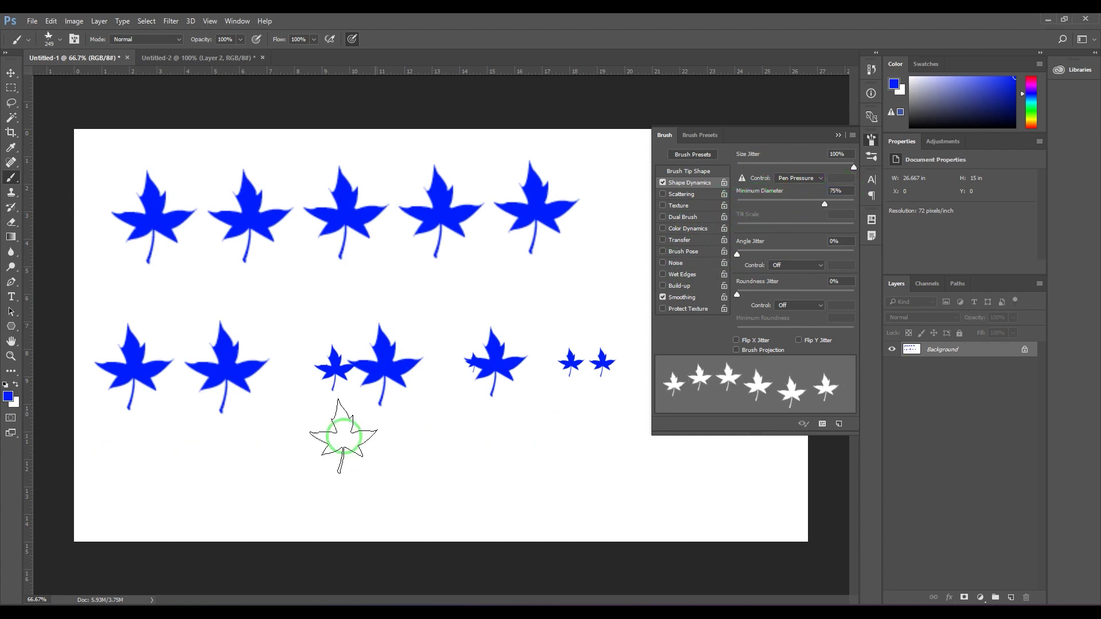
drag(147, 461, 587, 462)
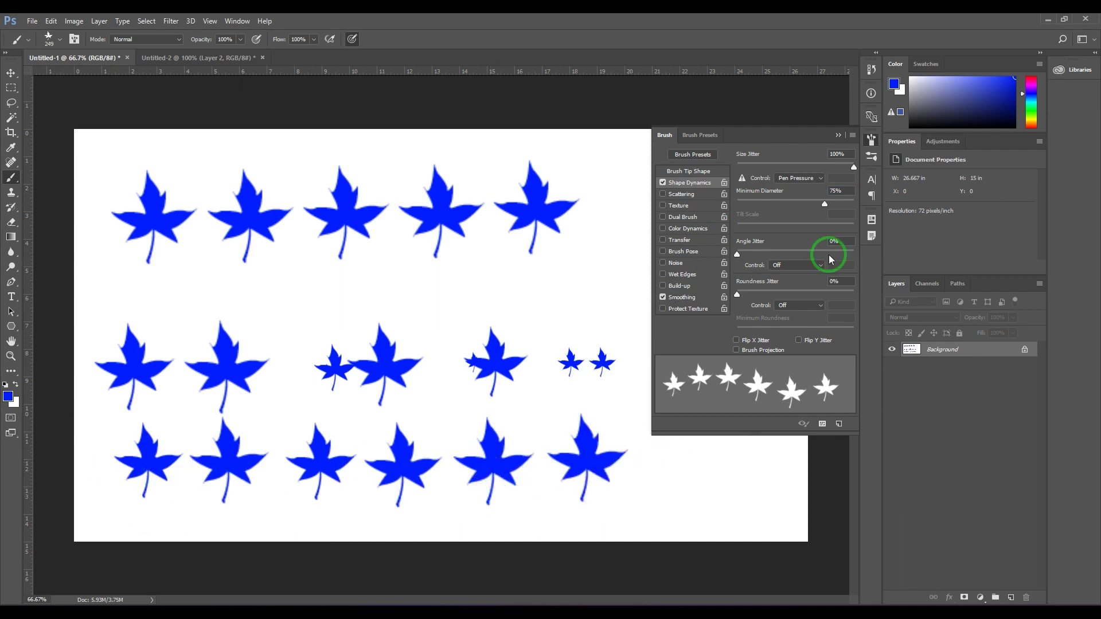
- Set Minimum Diameter to 50% and paint a row of leaves between the first and second rows
click(824, 203)
text(50)
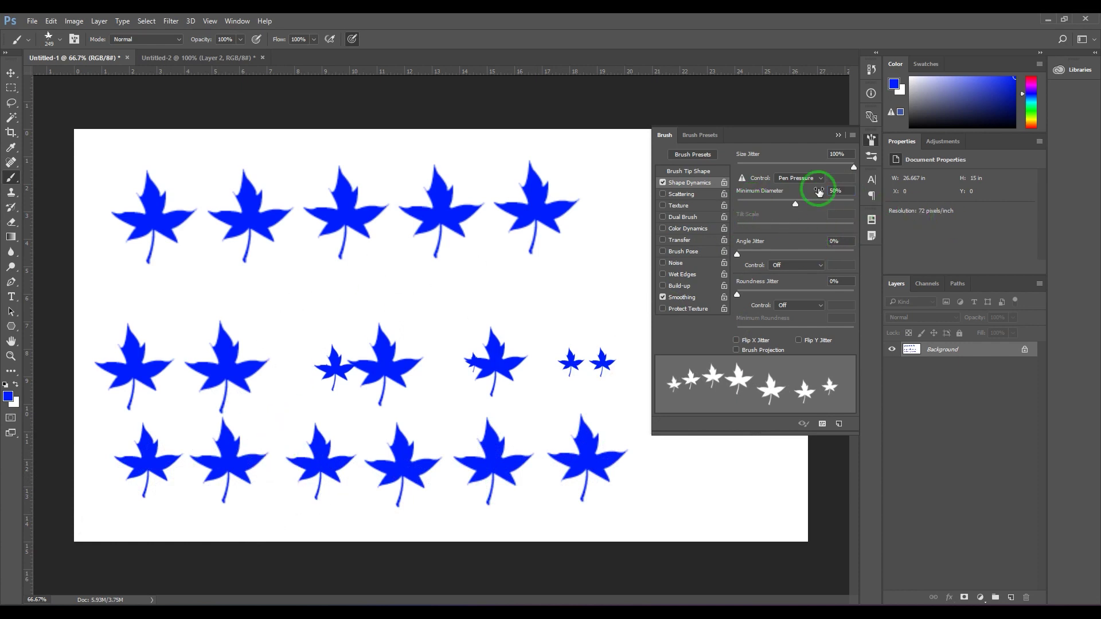
drag(173, 297, 586, 295)
- Set Minimum Diameter to 0% and clear the canvas by filling it with the white background color
drag(795, 203, 670, 217)
key(ctrl+BackSpace)
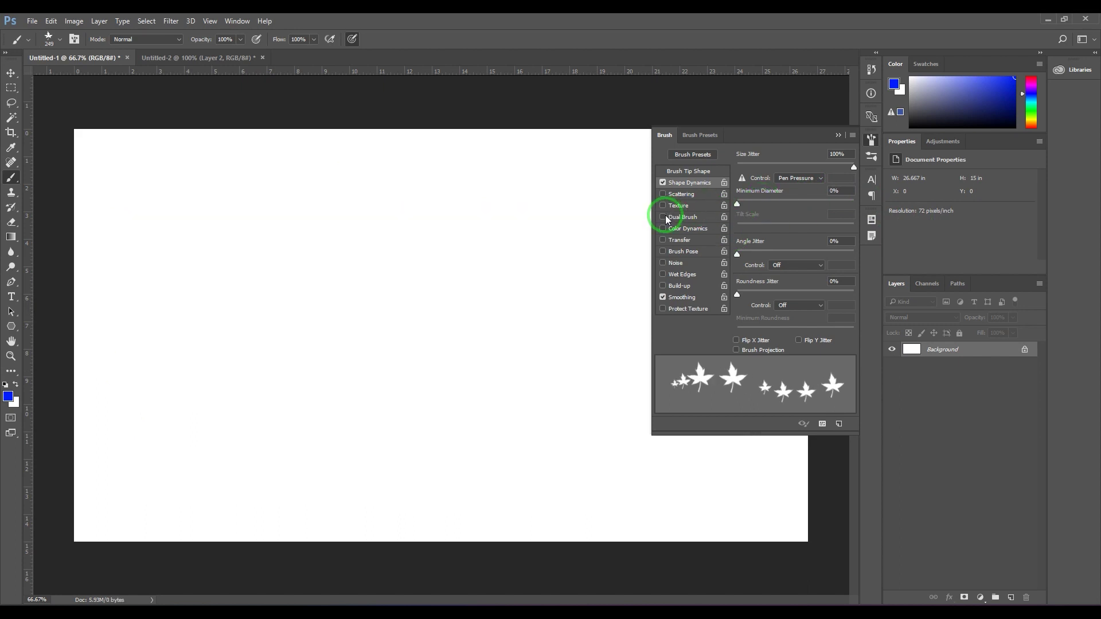
- Paint a trial row of leaves, clear it to white, and paint a new size-jittered row across the canvas's upper part
drag(166, 235, 539, 232)
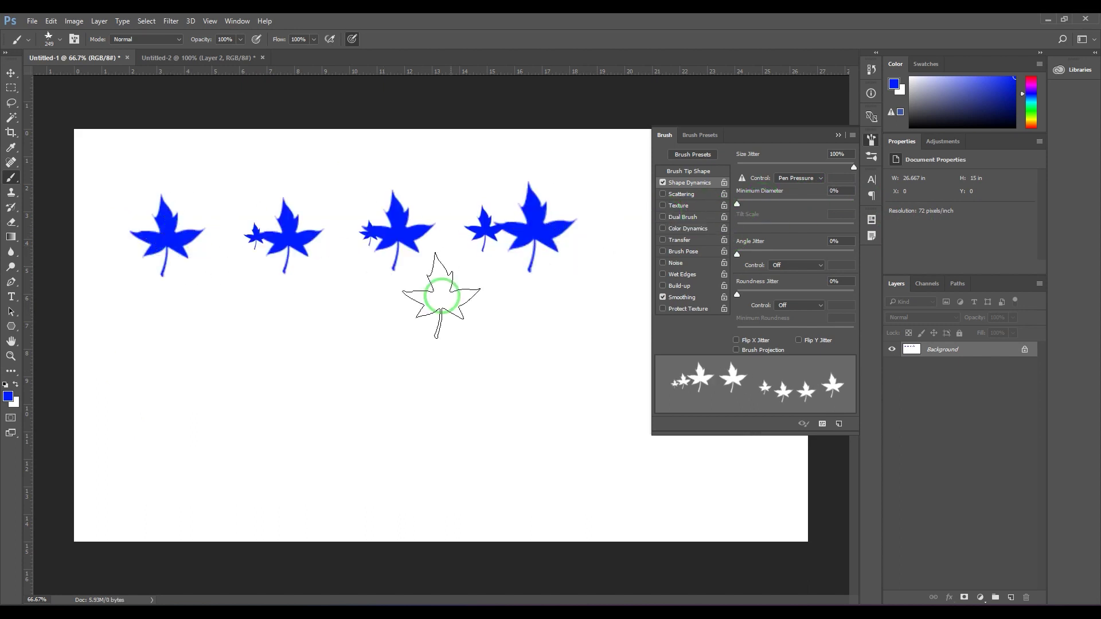
key(ctrl+BackSpace)
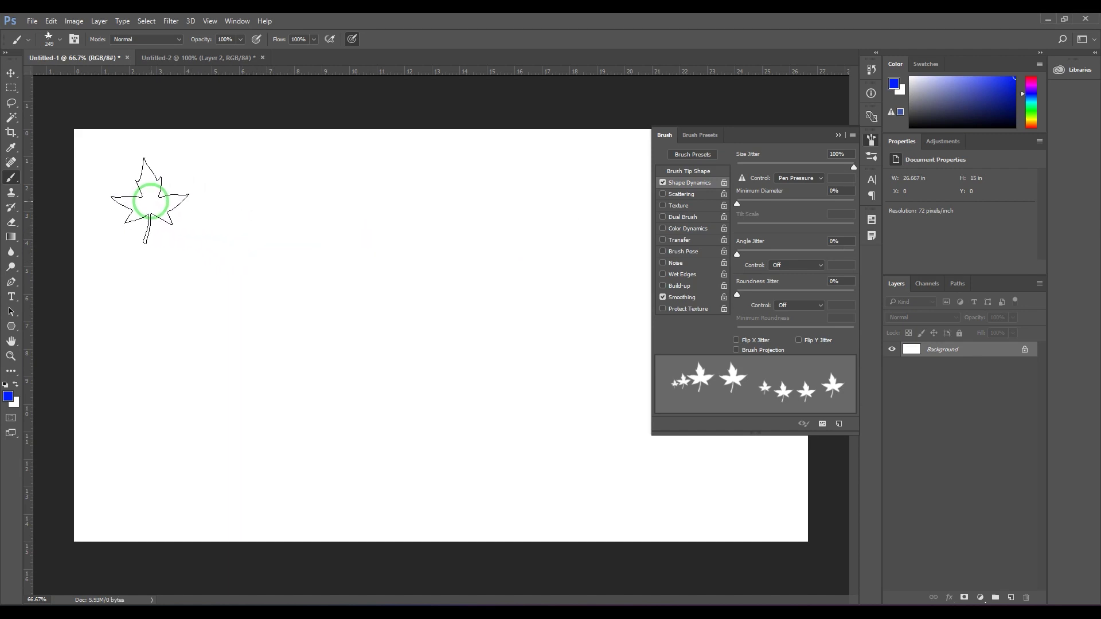
click(148, 198)
drag(236, 200, 592, 195)
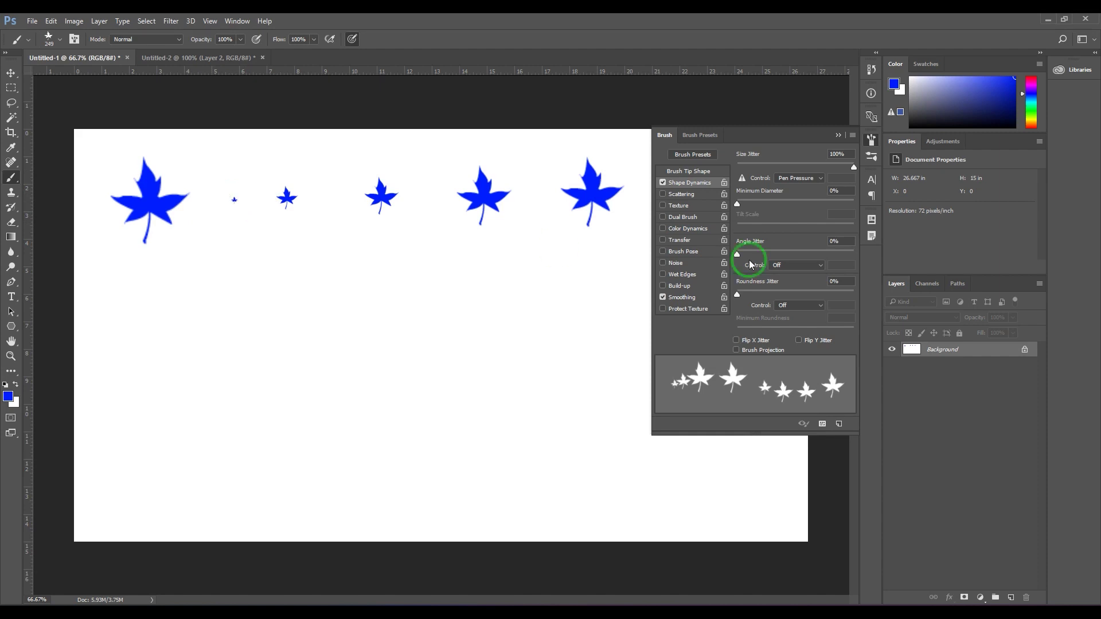
- Set Minimum Diameter to 50% and the brush size to 500 px, and stamp a leaf below the row's first leaf
click(842, 191)
mouse_move(755, 205)
mouse_down()
mouse_move(771, 216)
mouse_move(795, 205)
mouse_up()
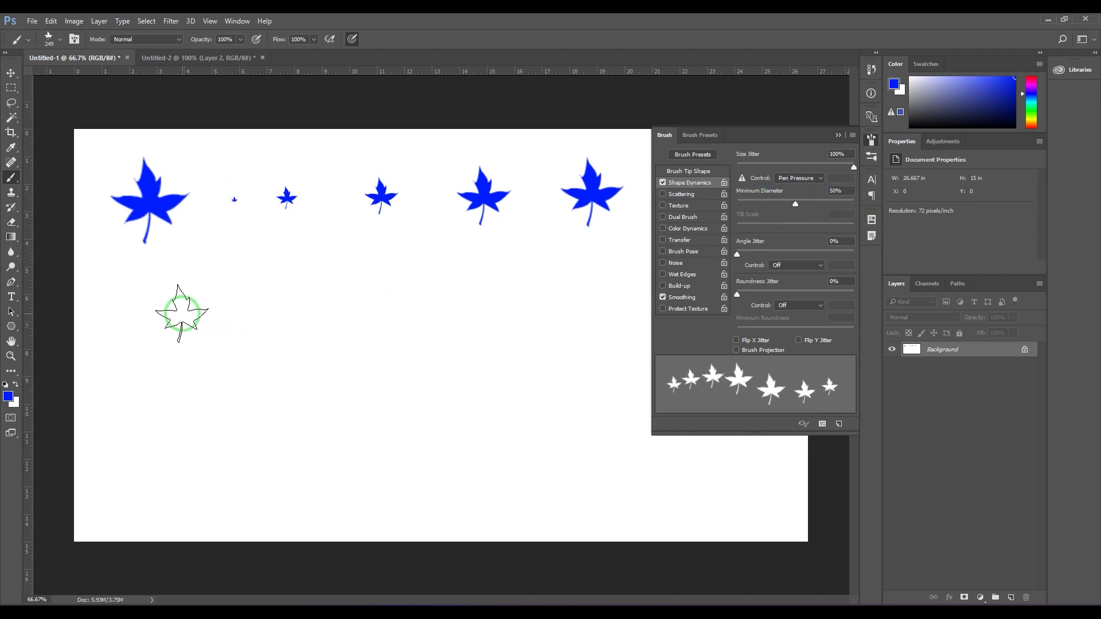
click(57, 42)
drag(120, 64, 98, 62)
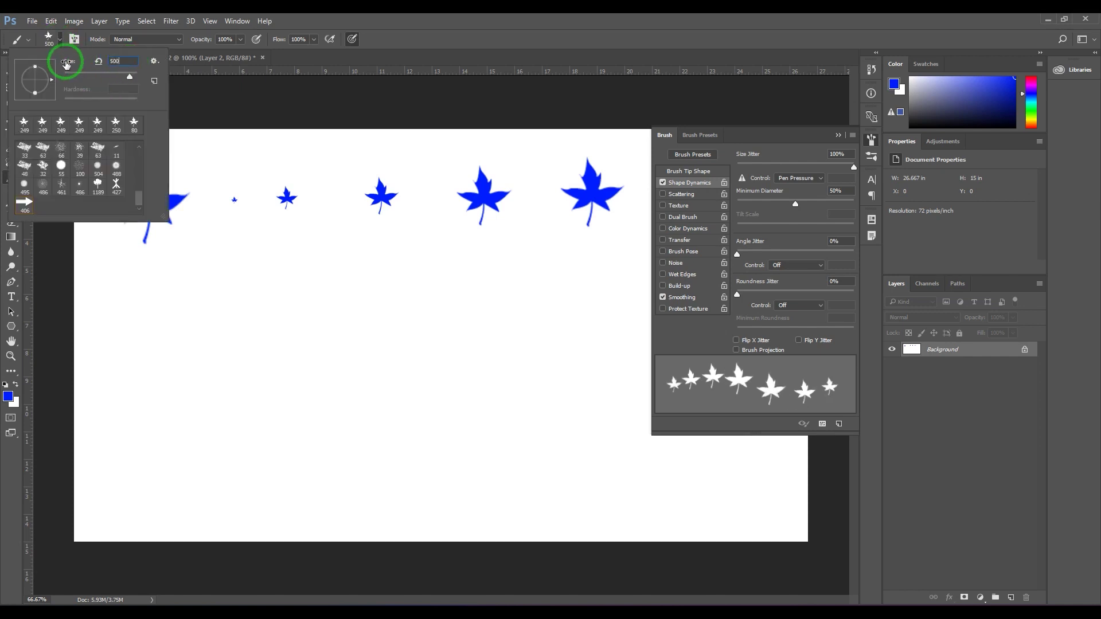
text(500)
key(Return)
click(152, 319)
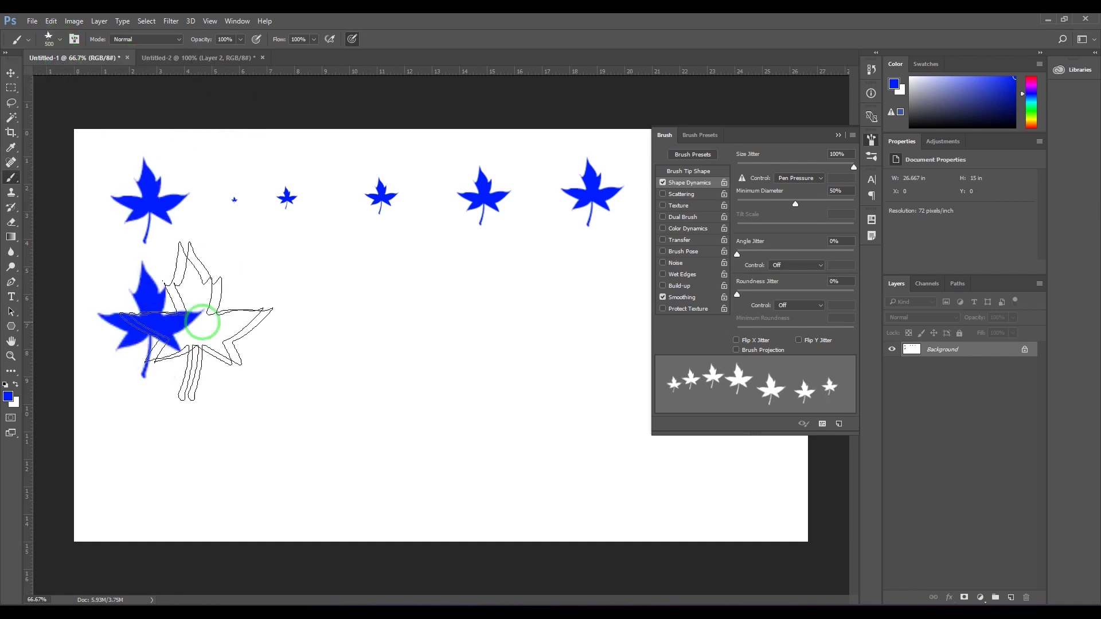
- Stamp more leaves along the second row with Minimum Diameter at 50%
click(284, 319)
click(419, 320)
click(564, 325)
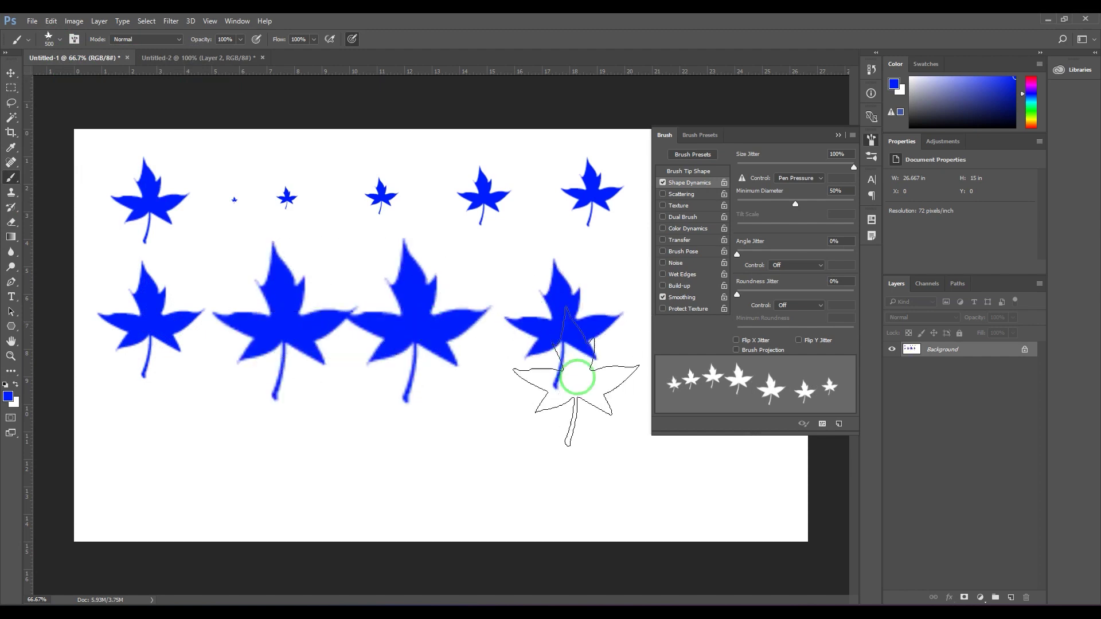
drag(131, 370, 511, 389)
- Undo all the leaf stamps in the second row
key(ctrl+z)
key(ctrl+alt+z)
key(ctrl+alt+z)
key(ctrl+alt+z)
key(ctrl+alt+z)
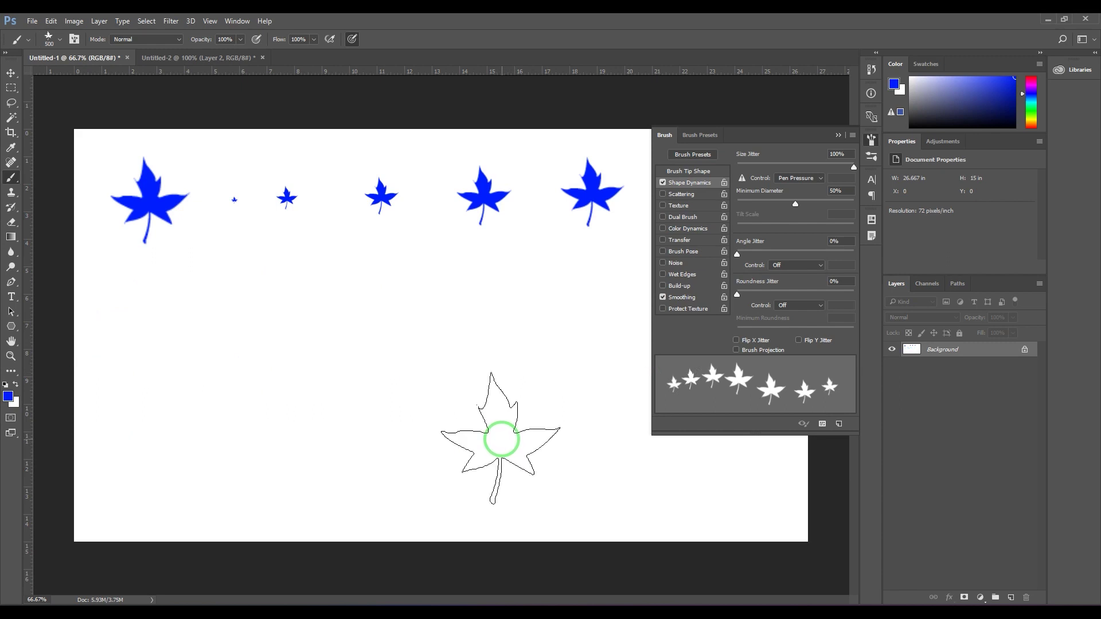
- Set Minimum Diameter to 0% and Size Jitter to 50%
drag(795, 203, 728, 203)
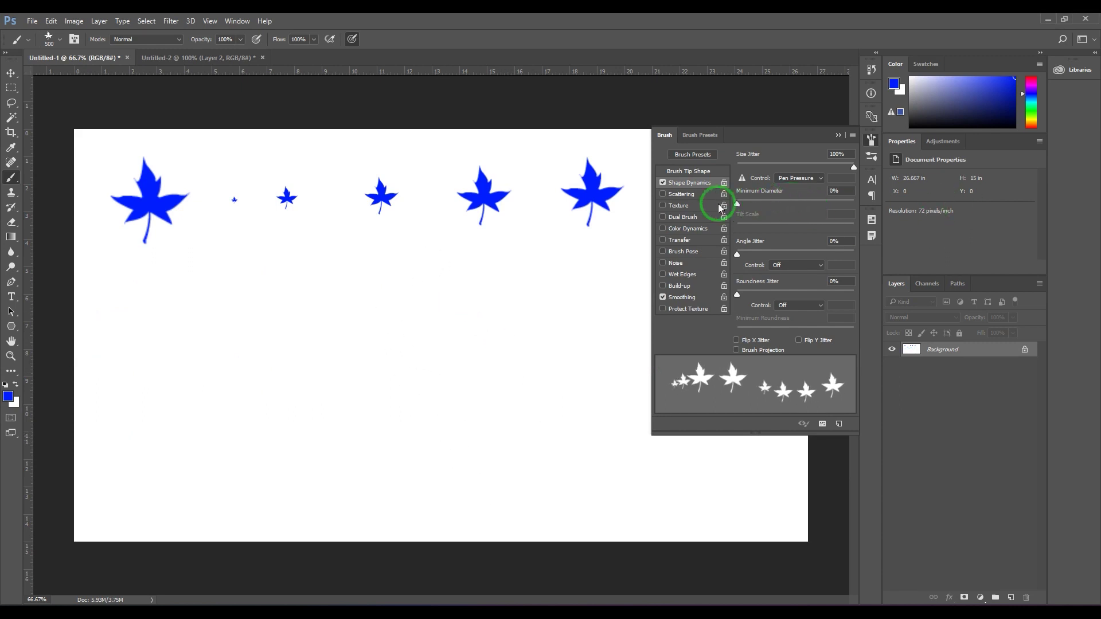
click(838, 154)
drag(774, 155, 760, 155)
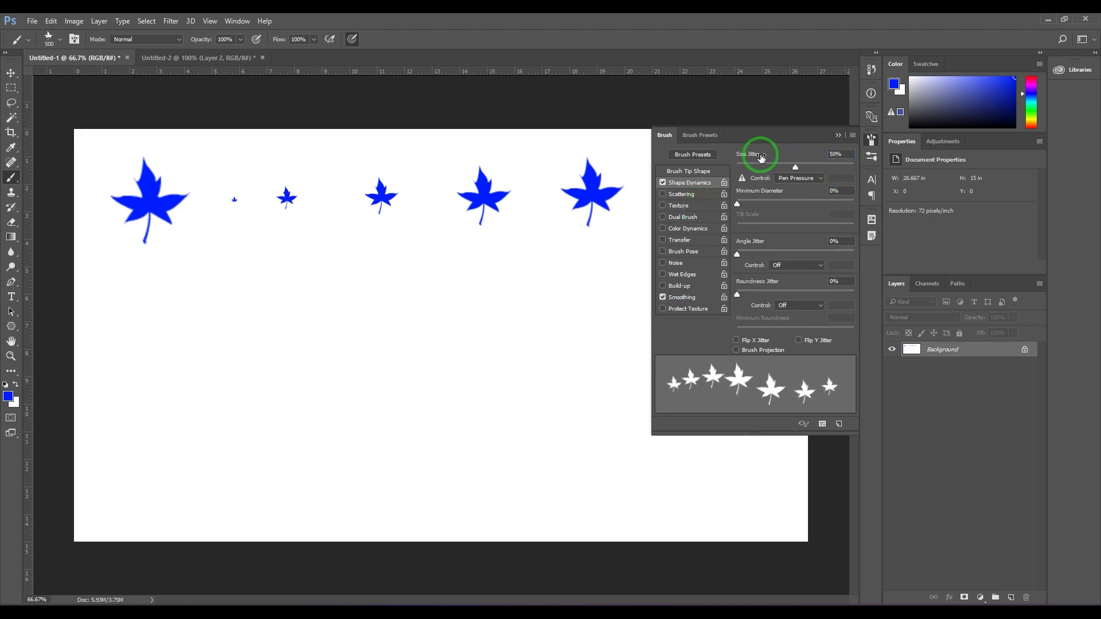
- Paint a second row of leaves at 250 px, and a third row below it with Size Jitter at 17%
key(bracketleft)
key(bracketleft)
key(bracketleft)
drag(141, 327, 481, 328)
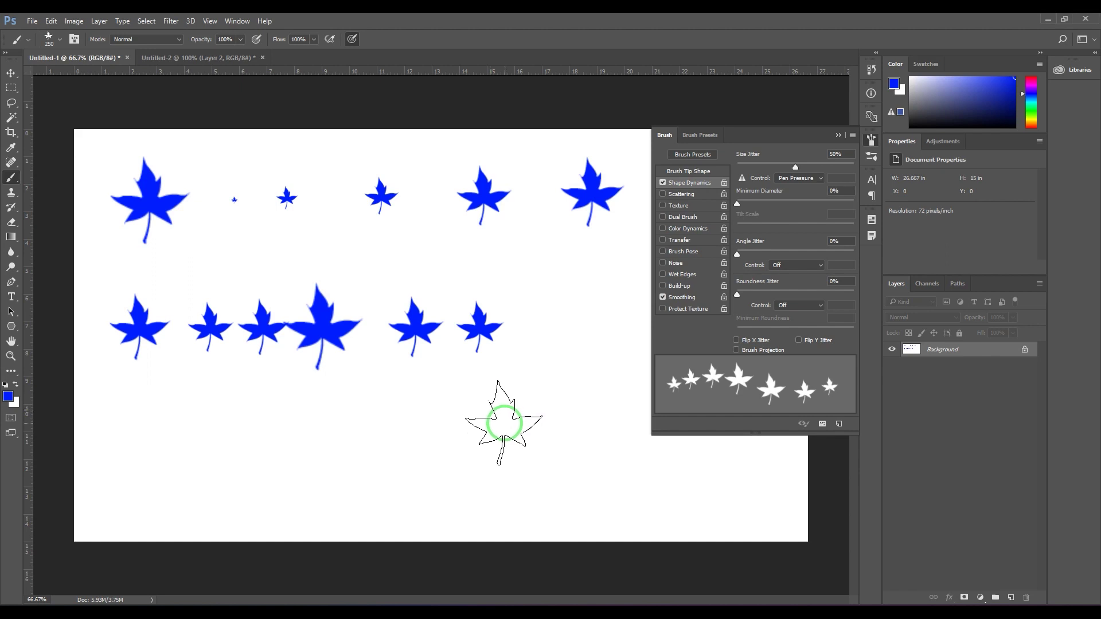
mouse_move(795, 167)
mouse_down()
mouse_move(864, 172)
mouse_move(774, 172)
mouse_move(885, 166)
mouse_move(747, 169)
mouse_move(756, 167)
mouse_up()
mouse_move(156, 431)
mouse_down()
mouse_move(599, 440)
mouse_move(602, 494)
mouse_up()
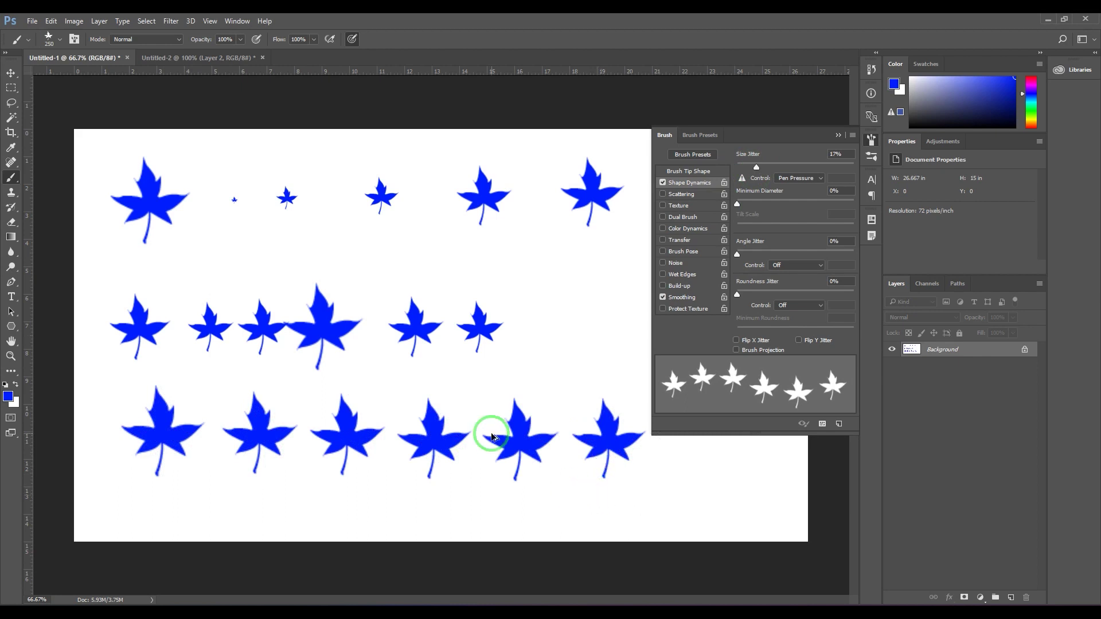
- Undo every painted leaf row until the canvas is blank white
key(ctrl+alt+z)
key(ctrl+alt+z)
key(ctrl+alt+z)
key(ctrl+alt+z)
key(ctrl+alt+z)
key(ctrl+alt+z)
key(ctrl+alt+z)
key(ctrl+alt+z)
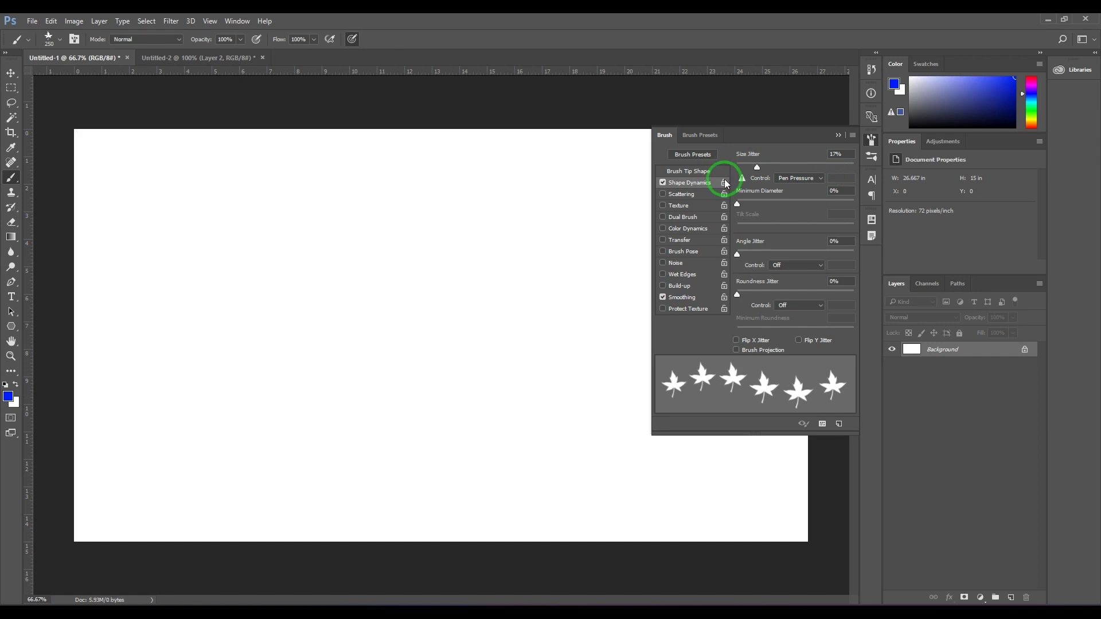
- Set the Size Jitter control of the leaf brush to Fade
click(798, 178)
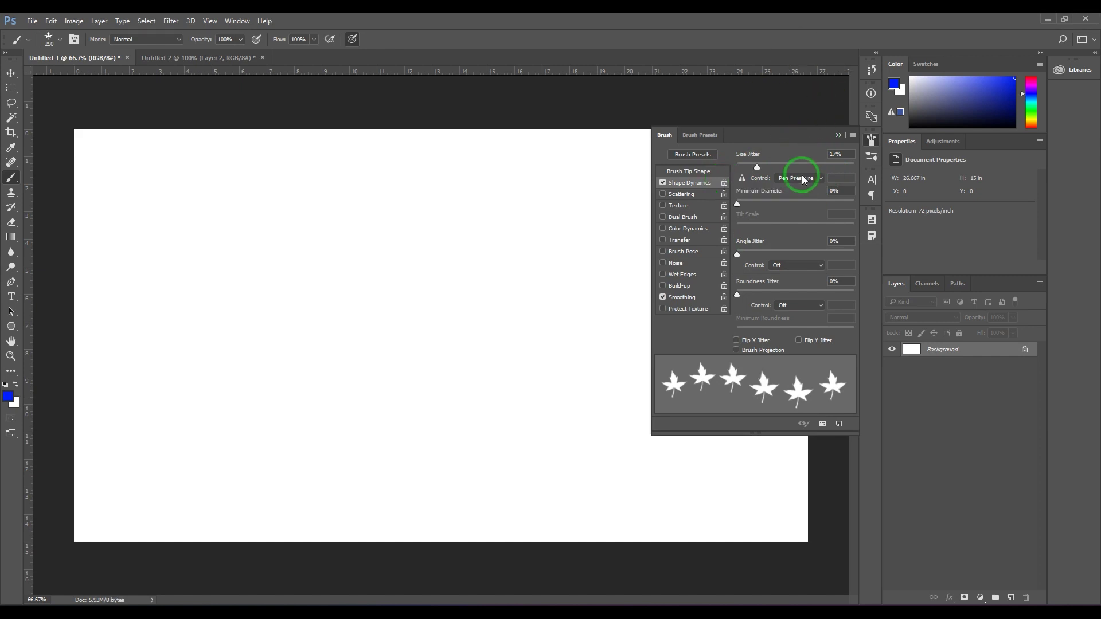
click(802, 191)
click(796, 182)
click(795, 195)
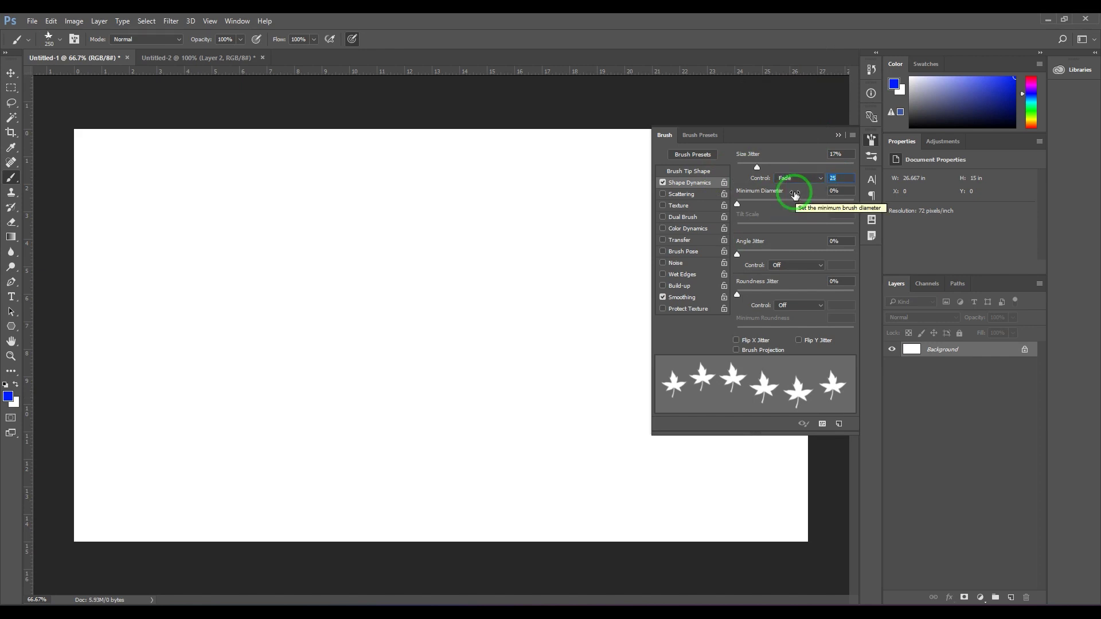
- Choose the 30 px hard round brush tip and set its spacing to 3%
click(697, 171)
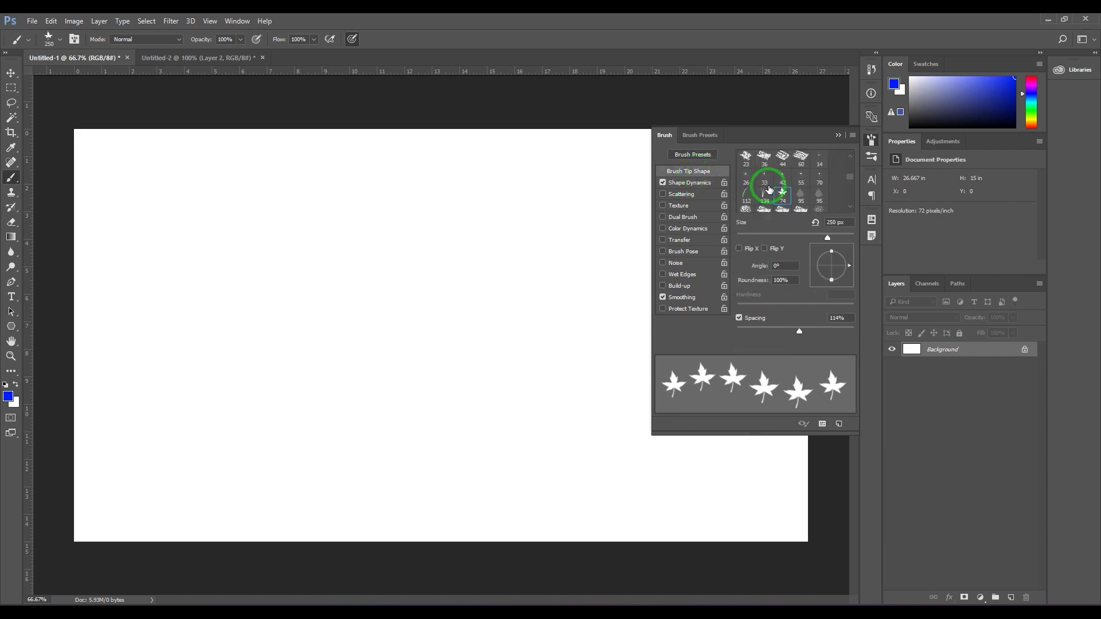
scroll(794, 199, up, 3)
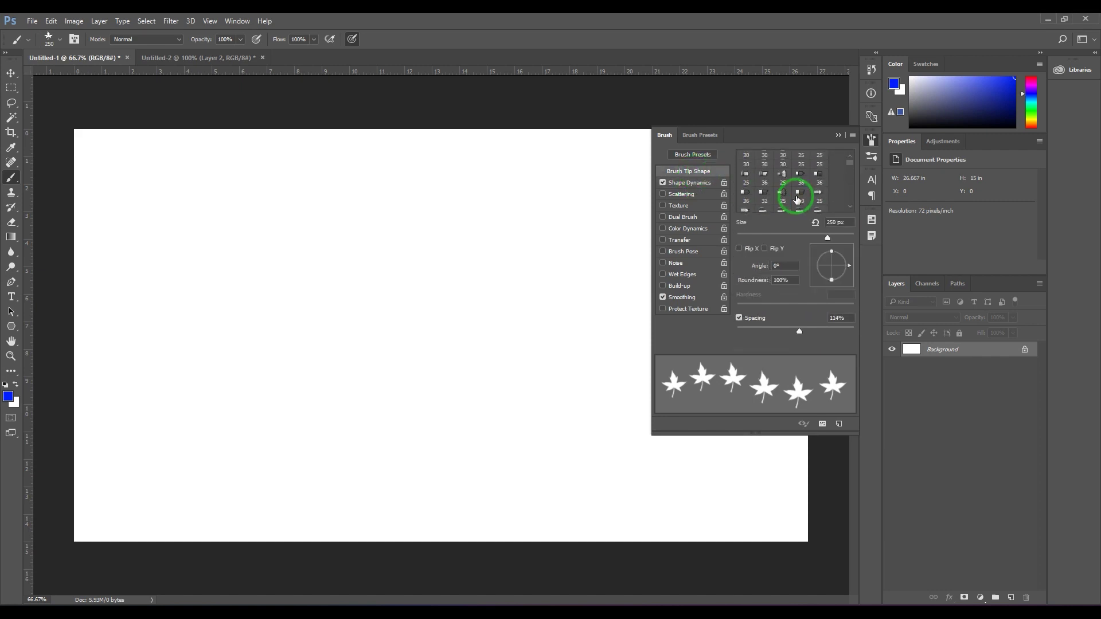
click(764, 156)
click(782, 159)
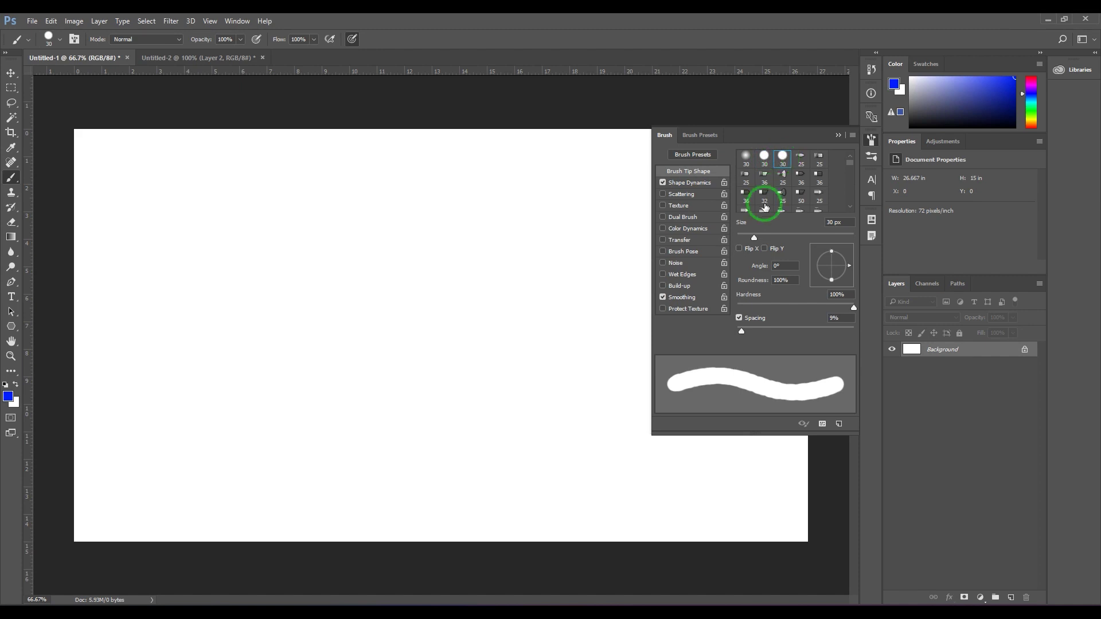
click(693, 172)
mouse_move(741, 331)
mouse_down()
mouse_move(756, 329)
mouse_move(740, 335)
mouse_up()
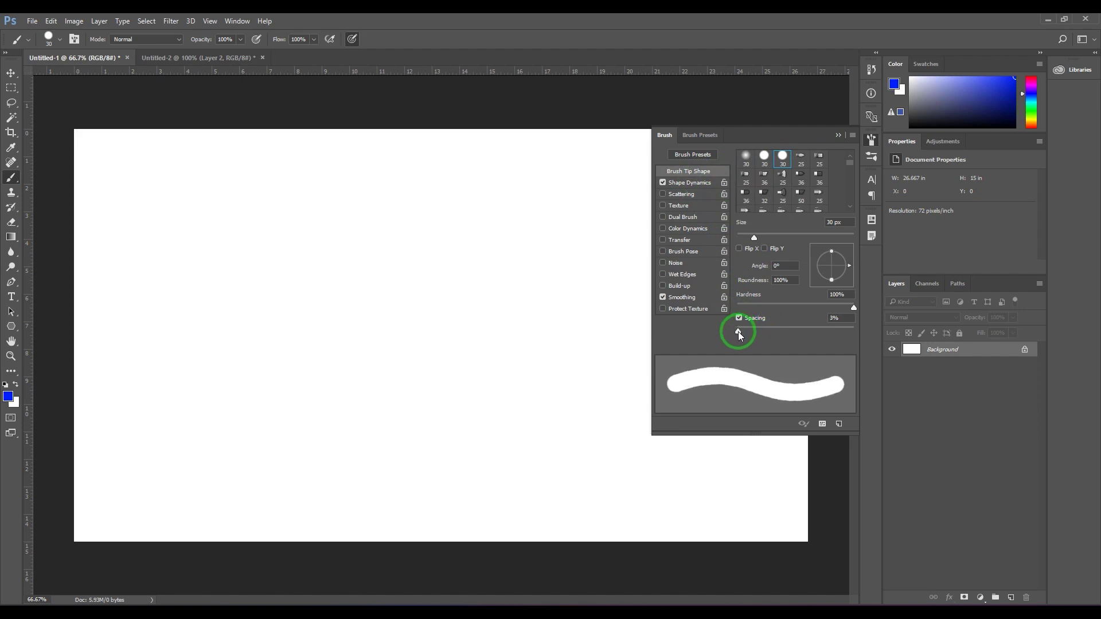
- Turn off Shape Dynamics and paint a uniform horizontal line across the canvas's upper part, redoing it longer after undoing the first attempt
click(693, 179)
click(666, 184)
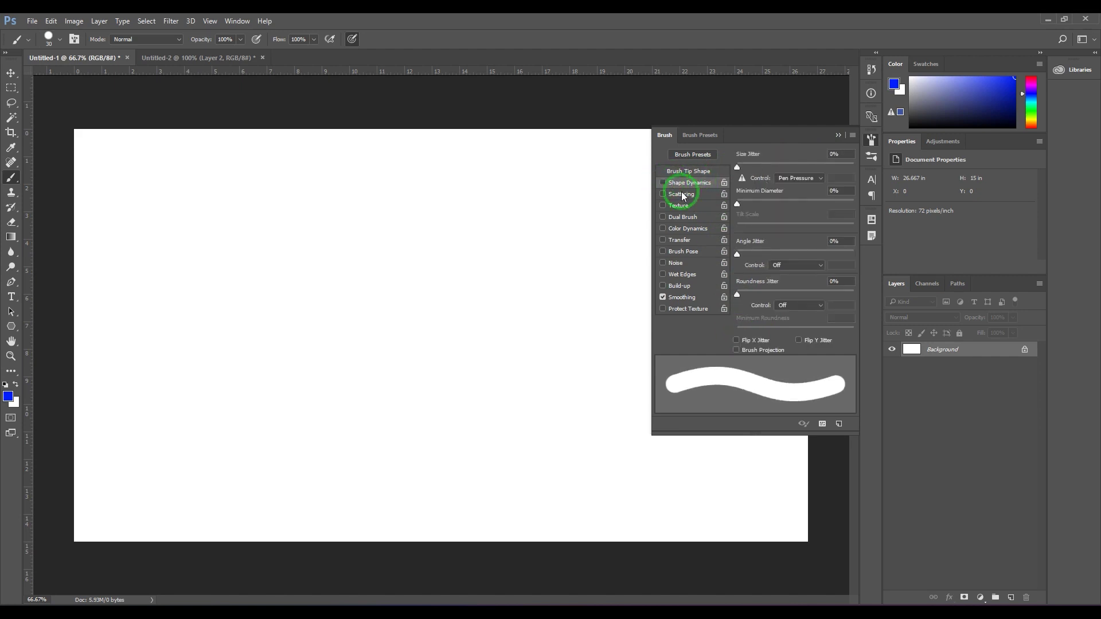
drag(150, 184, 592, 182)
click(838, 135)
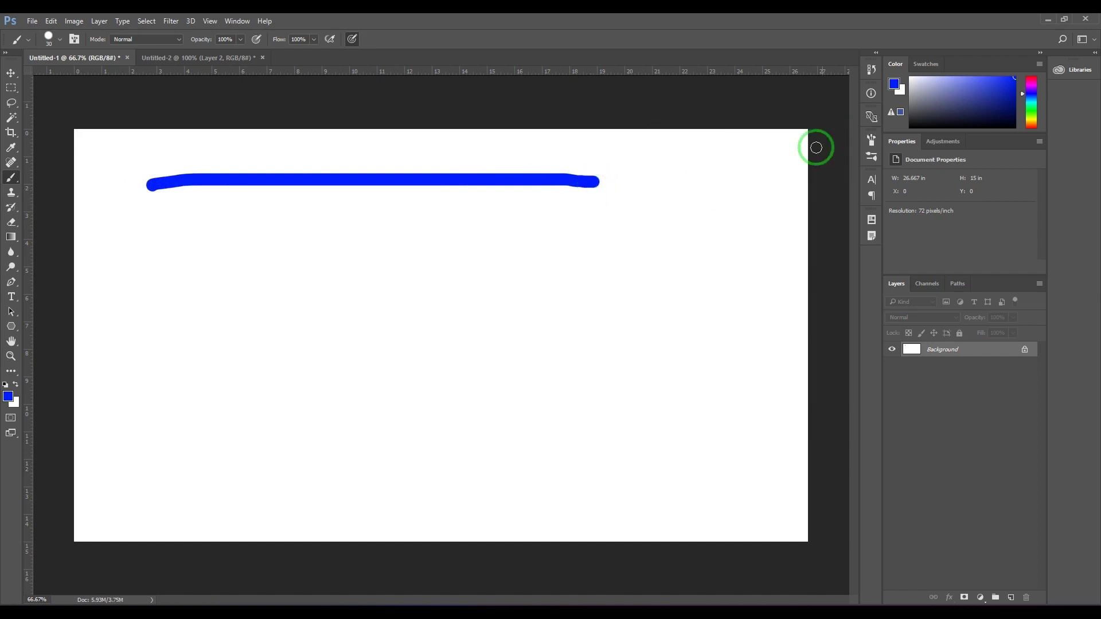
key(ctrl+z)
drag(108, 177, 721, 167)
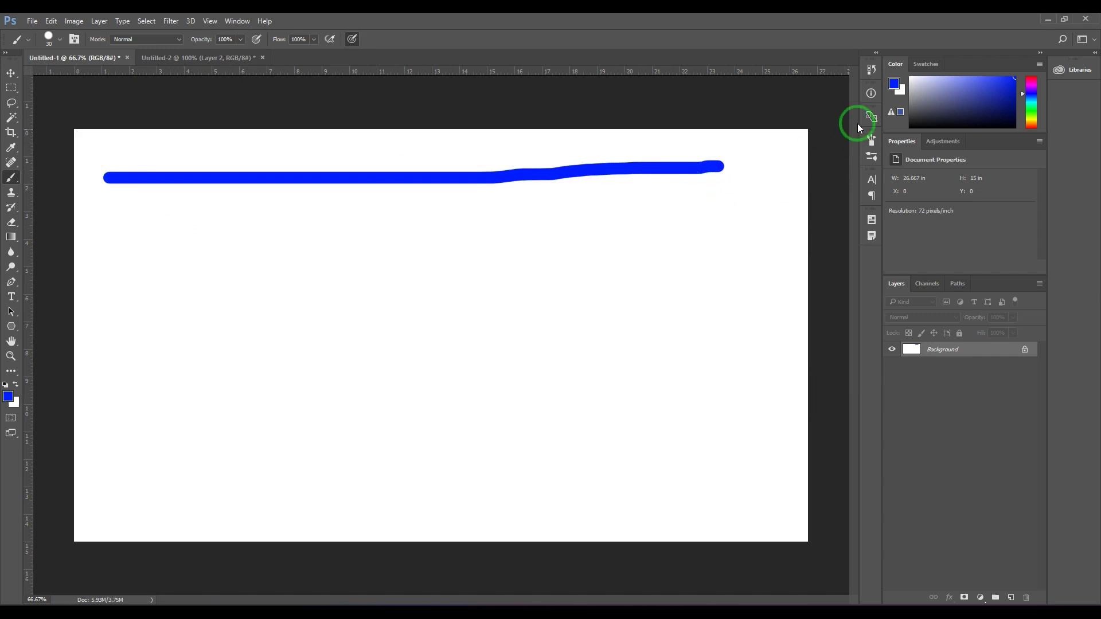
- Enable Shape Dynamics with the Size Jitter control set to Fade at 25 steps, and paint one test stroke below the line
click(870, 142)
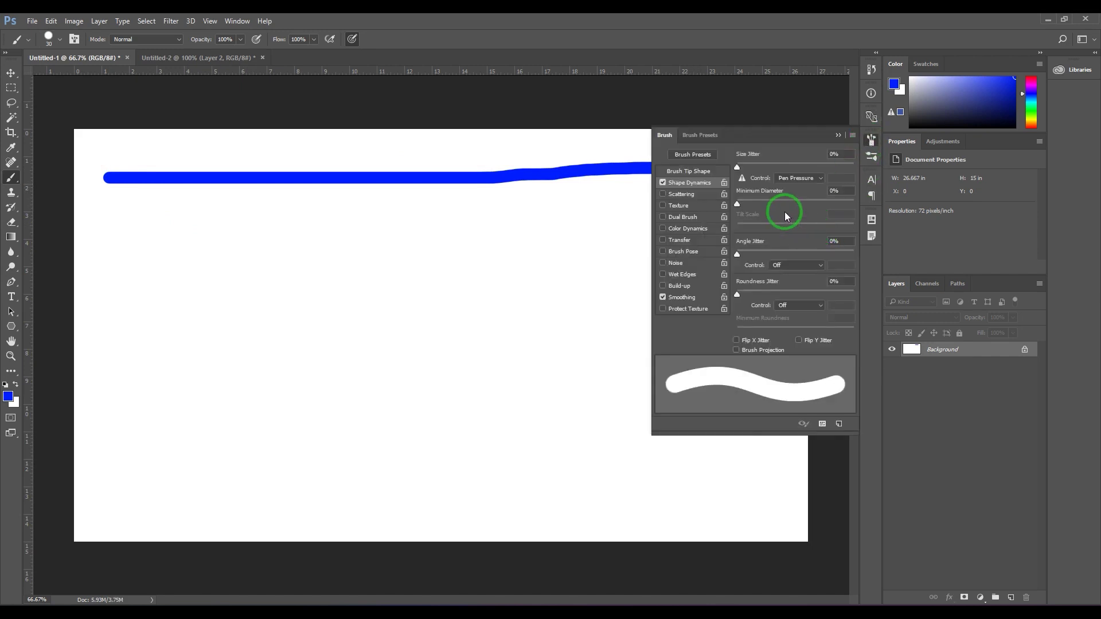
click(792, 179)
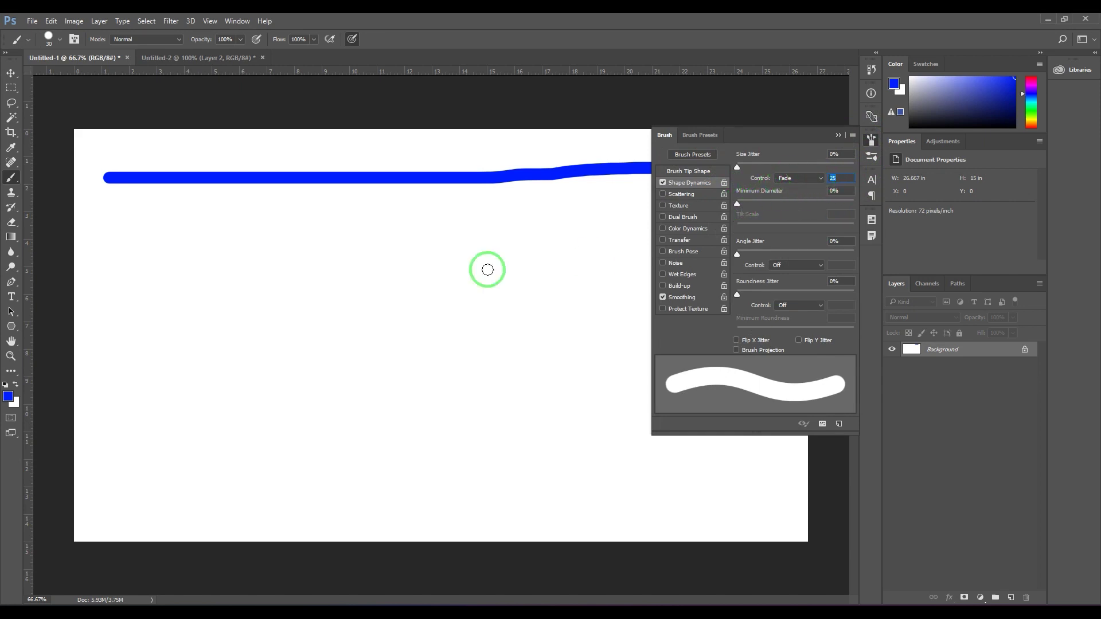
click(109, 247)
click(798, 179)
click(796, 194)
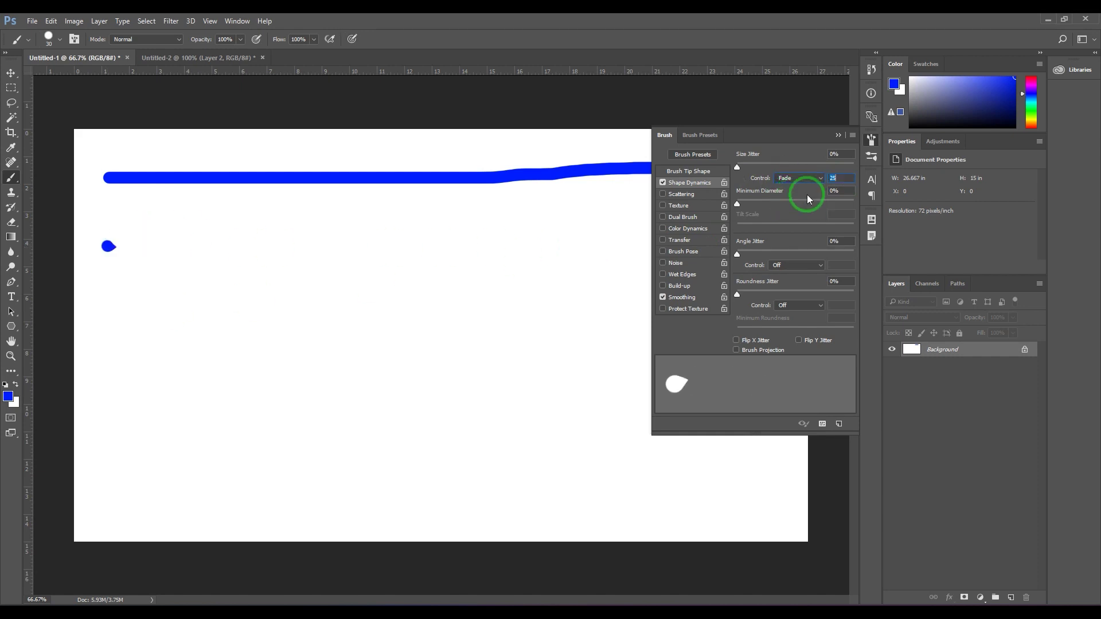
- Paint scattered short drop-shaped strokes across the canvas with the 25-step fade
click(136, 230)
click(218, 234)
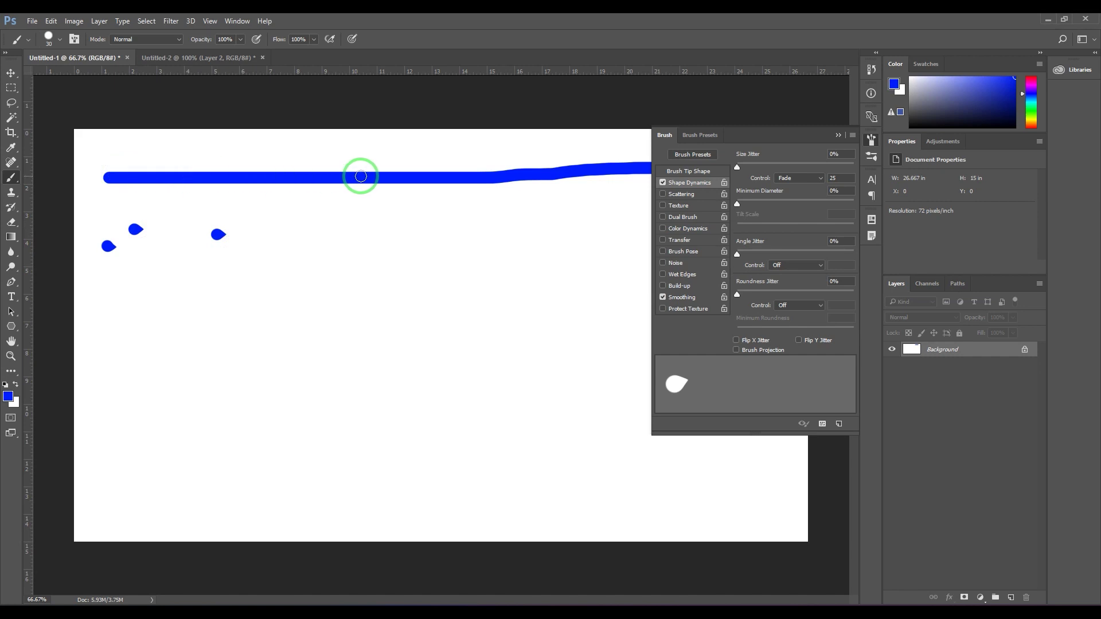
click(117, 275)
click(76, 323)
click(178, 337)
click(248, 287)
click(366, 225)
click(404, 211)
click(404, 323)
click(433, 328)
click(488, 318)
click(516, 341)
click(546, 403)
click(512, 471)
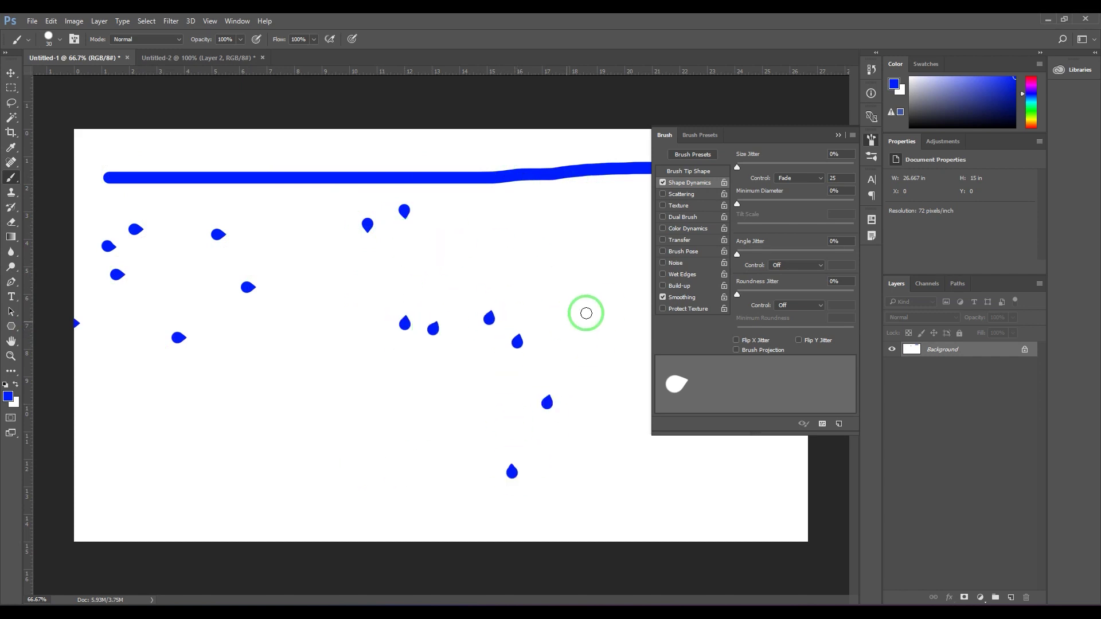
- Paint a short horizontal stroke with the fade at 50 steps, and a longer one beside it at 150 steps
click(838, 177)
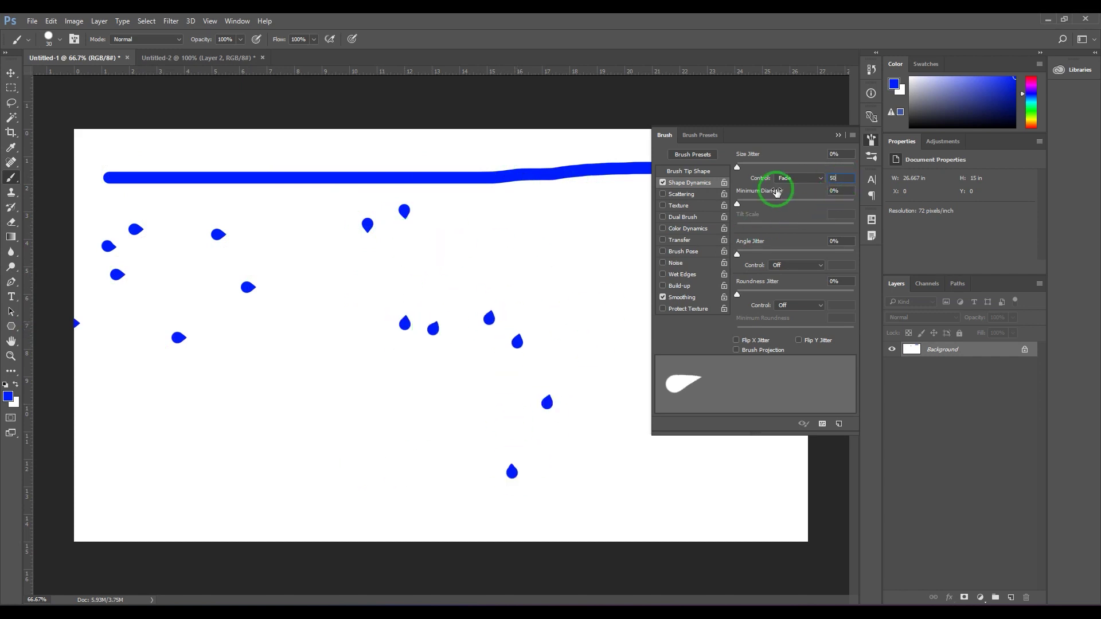
click(286, 261)
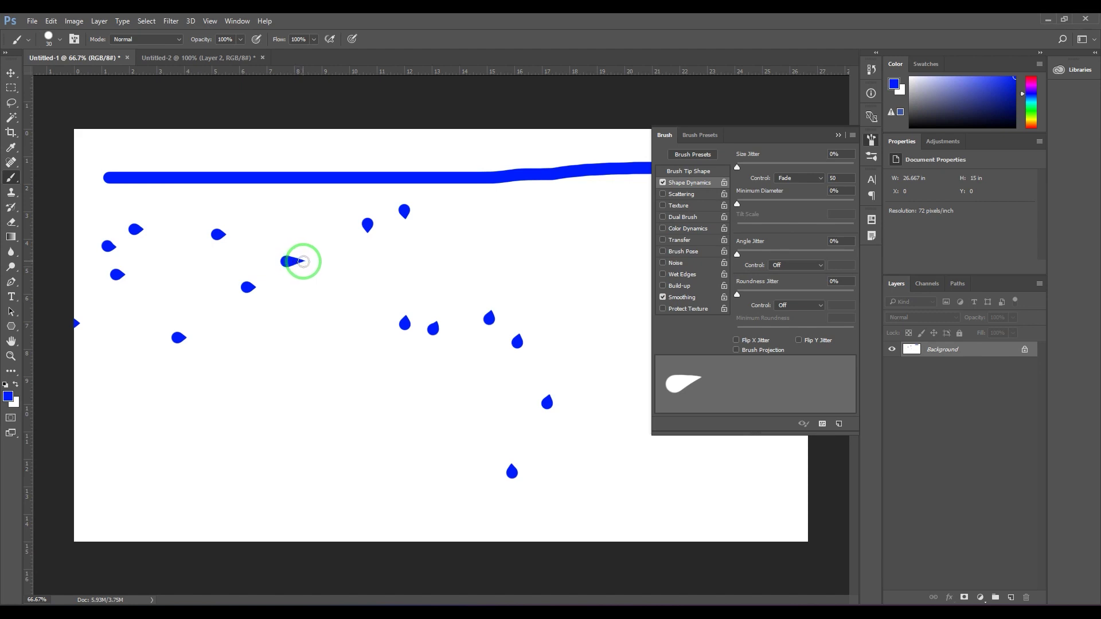
text(150)
key(Return)
drag(329, 270, 421, 268)
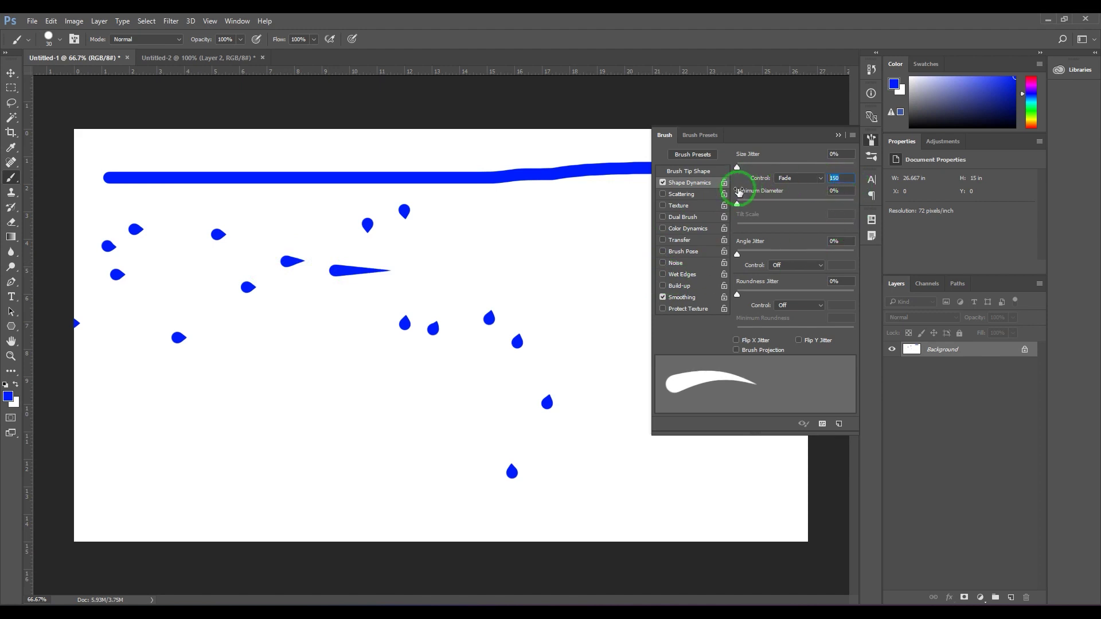
- Set the fade to 500 steps and paint two long tapering strokes in the canvas's middle and lower areas
text(500)
key(Return)
drag(251, 360, 441, 307)
drag(153, 459, 344, 454)
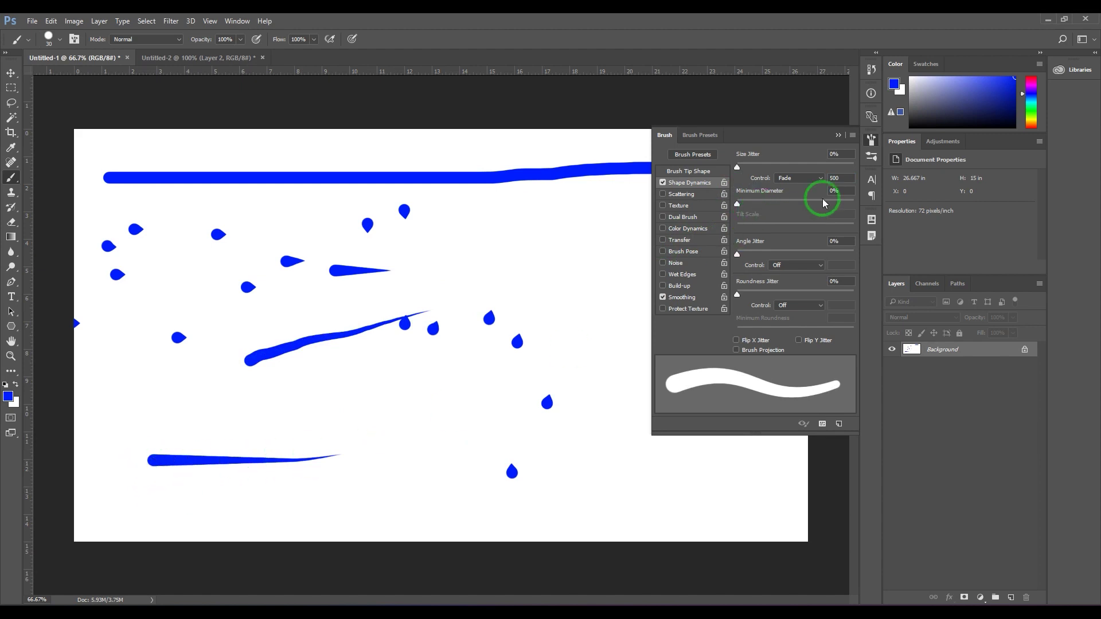
- Set the fade to 150 steps, reduce the brush size, and paint two thin upward strokes near the Brush panel
click(833, 177)
text(150)
key(Return)
key(bracketleft)
key(bracketleft)
key(bracketleft)
drag(566, 344, 567, 293)
drag(561, 411, 564, 360)
- Reduce the brush to 7 px, set the fade to 50 steps, and paint scattered tiny upward strokes in the lower middle
key(bracketleft)
key(bracketleft)
text(50)
key(Return)
mouse_move(383, 467)
mouse_down()
mouse_move(390, 453)
mouse_move(449, 437)
mouse_move(469, 406)
mouse_up()
drag(479, 282, 480, 264)
mouse_move(501, 440)
mouse_down()
mouse_move(501, 422)
mouse_move(463, 395)
mouse_move(442, 358)
mouse_up()
drag(384, 447, 384, 430)
mouse_move(352, 420)
mouse_down()
mouse_move(364, 385)
mouse_move(392, 387)
mouse_up()
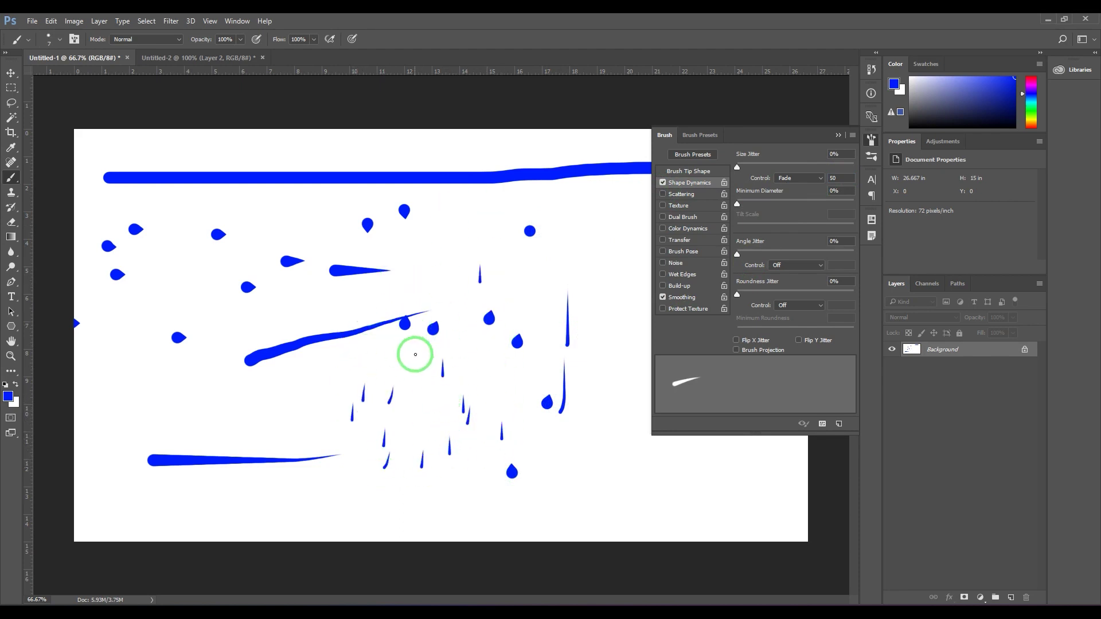
- Paint a short horizontal stroke at 50 fade steps, and a longer one above it at 150 steps
drag(514, 261, 532, 261)
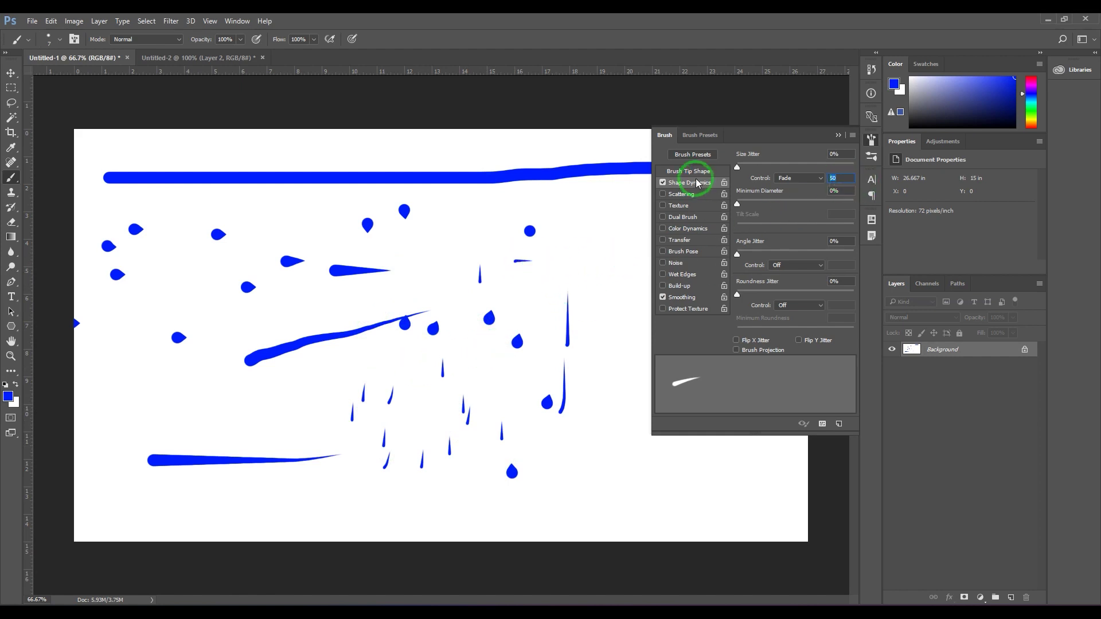
drag(437, 209, 634, 209)
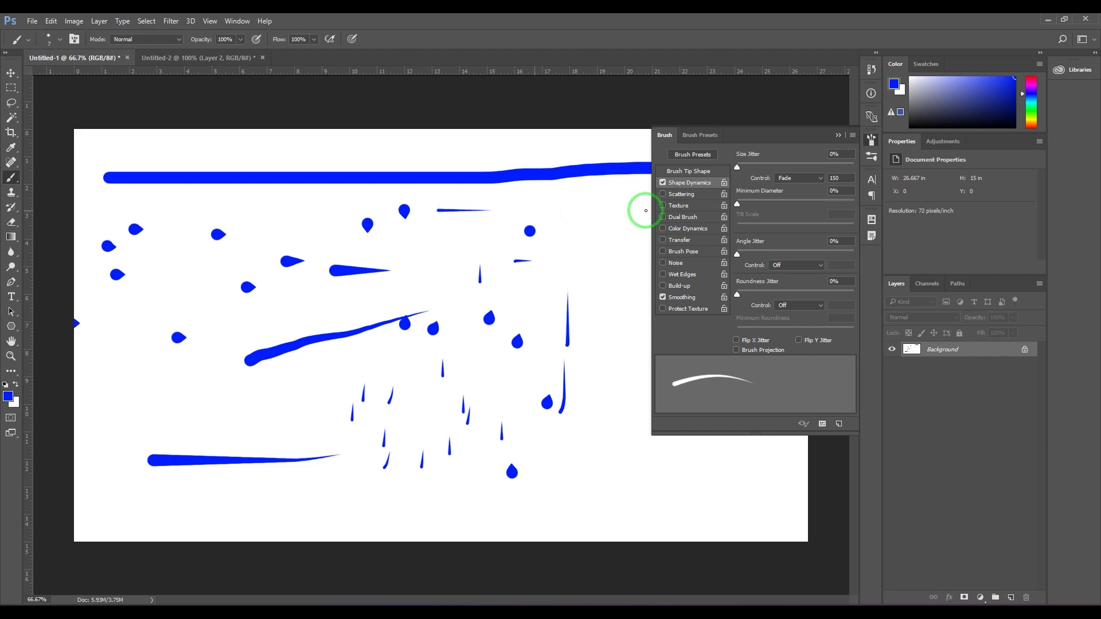
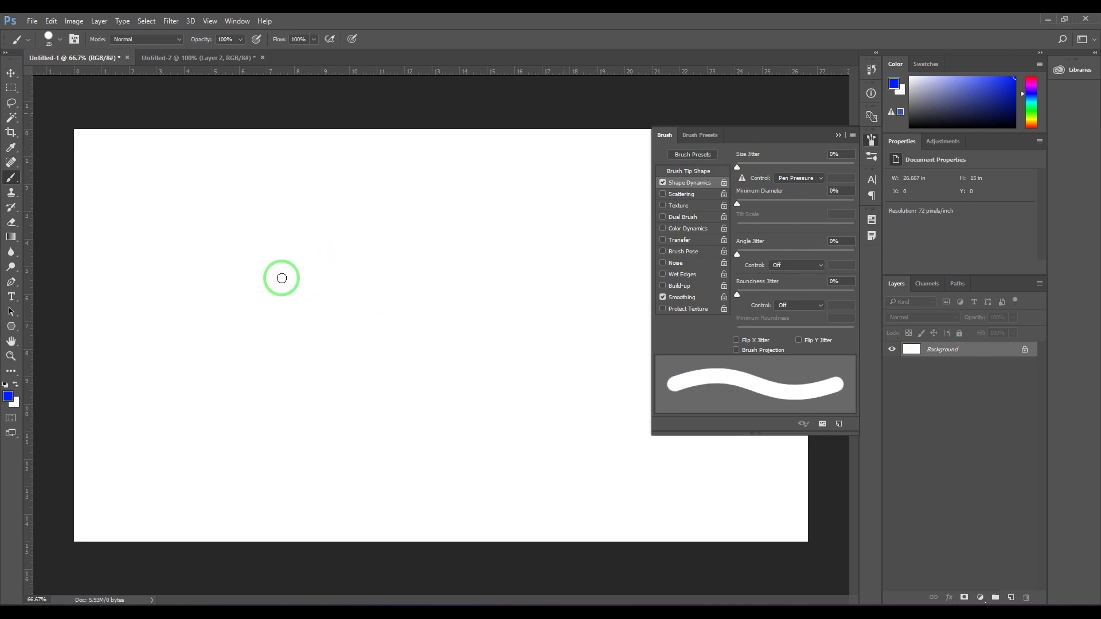
- Paint a series of rising diagonal strokes with tapered ends using the 25 px round brush controlled by Pen Pressure
drag(218, 293, 509, 230)
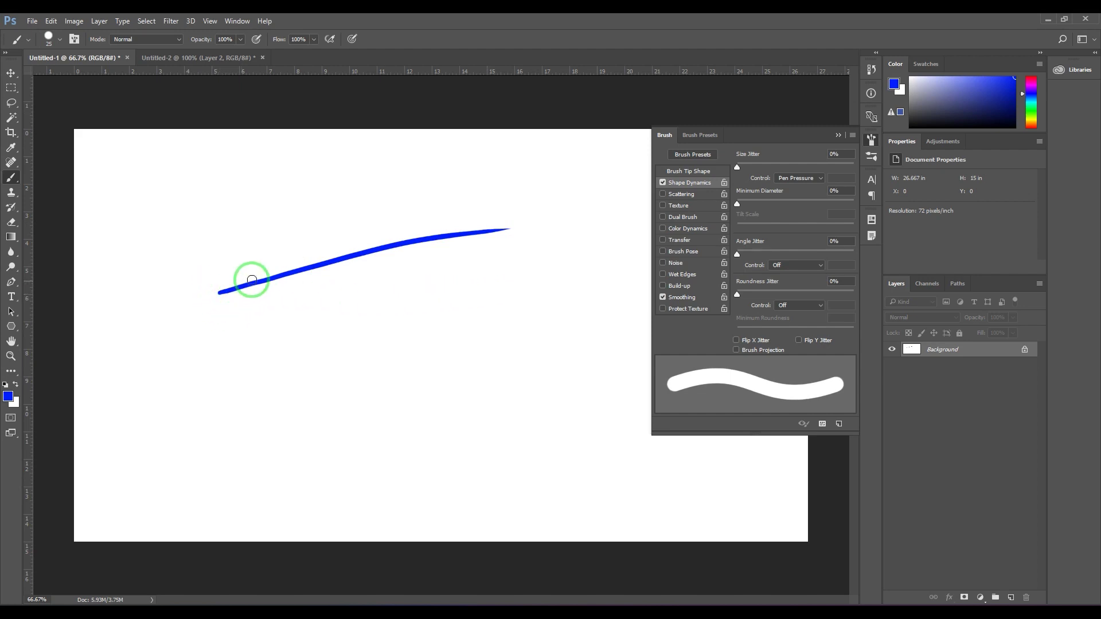
drag(441, 228, 502, 230)
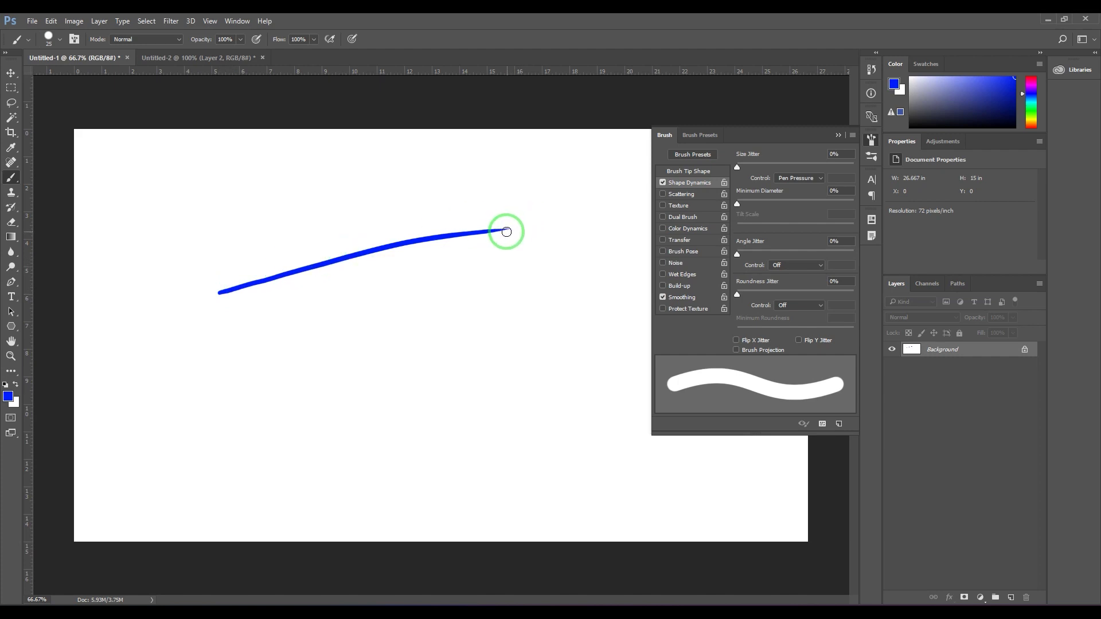
mouse_move(254, 365)
mouse_down()
mouse_move(442, 308)
mouse_move(518, 298)
mouse_up()
drag(230, 468, 323, 428)
drag(452, 380, 485, 371)
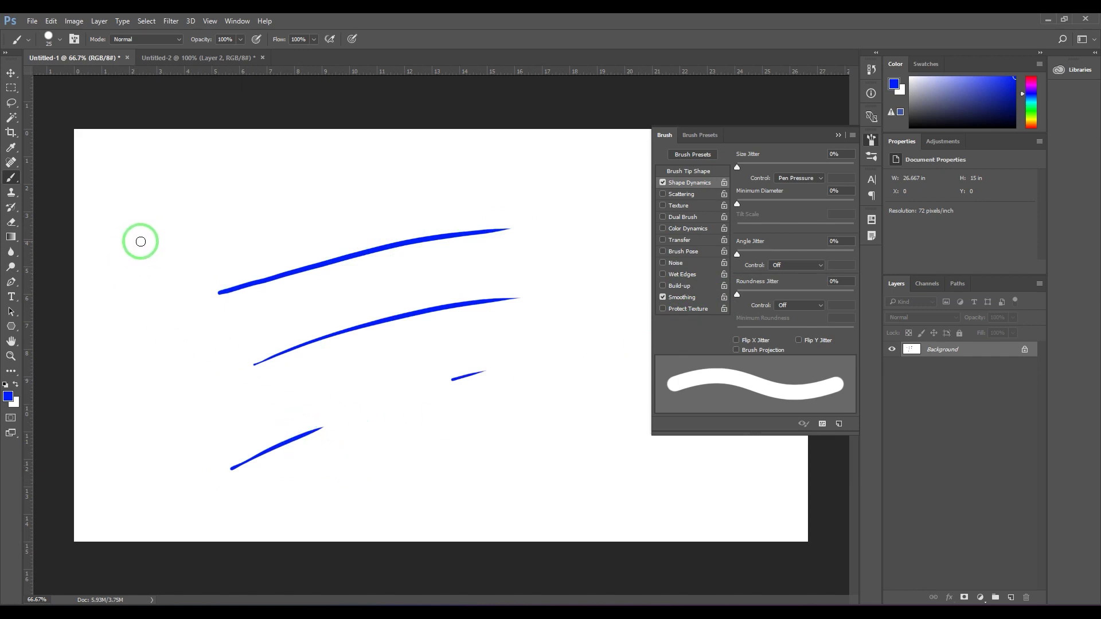
drag(143, 241, 489, 165)
drag(200, 263, 304, 235)
mouse_move(157, 301)
mouse_down()
mouse_move(241, 266)
mouse_move(433, 216)
mouse_up()
drag(126, 333, 466, 221)
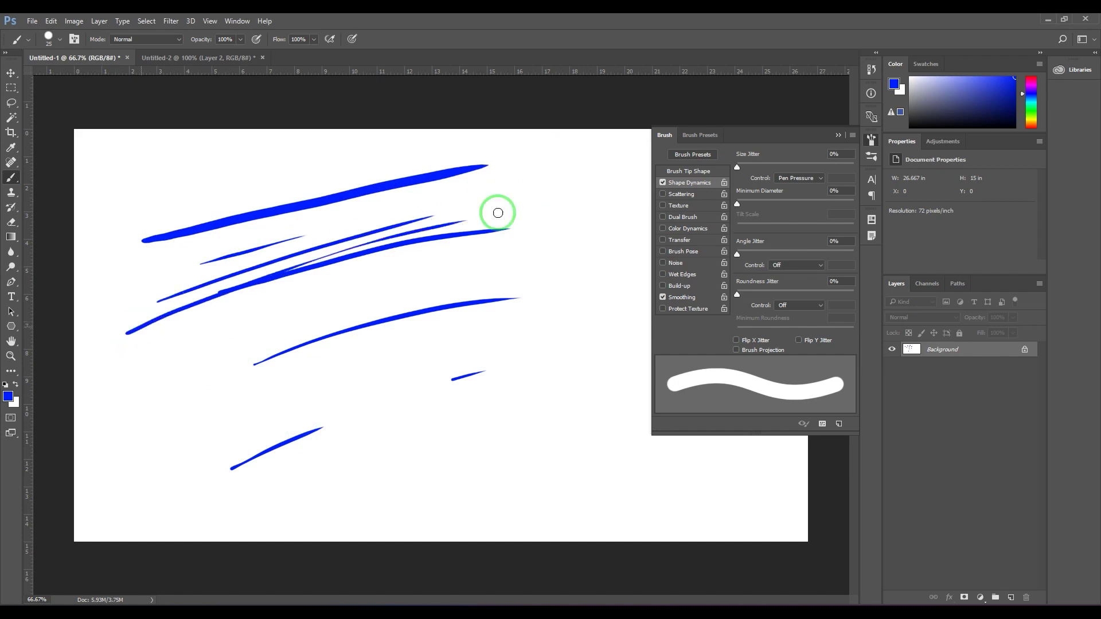
drag(173, 364, 559, 240)
mouse_move(157, 401)
mouse_down()
mouse_move(484, 274)
mouse_move(594, 250)
mouse_up()
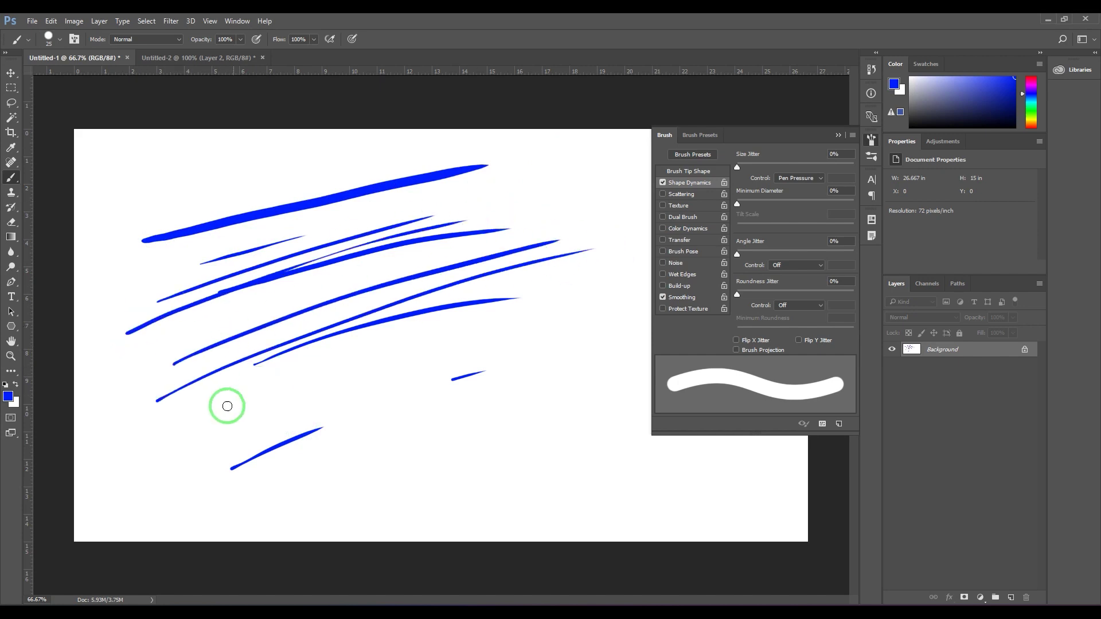
drag(205, 418, 512, 309)
drag(239, 427, 464, 345)
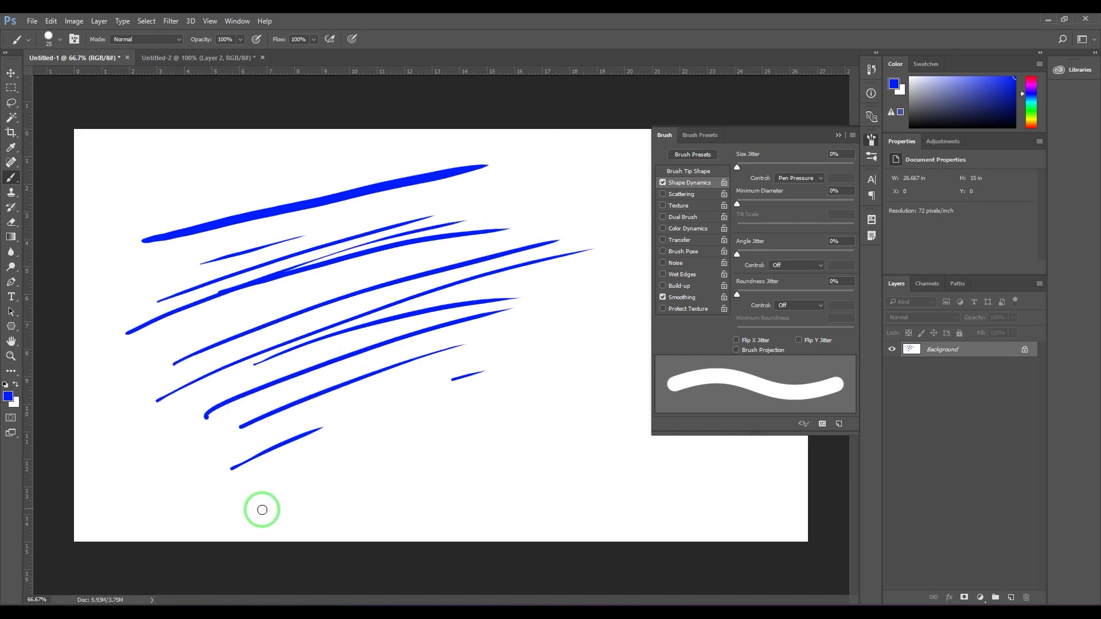
- Paint three more rising, tapered strokes in the lower middle of the canvas with the 25 px round brush
drag(285, 502, 622, 406)
drag(303, 472, 586, 387)
drag(343, 451, 556, 384)
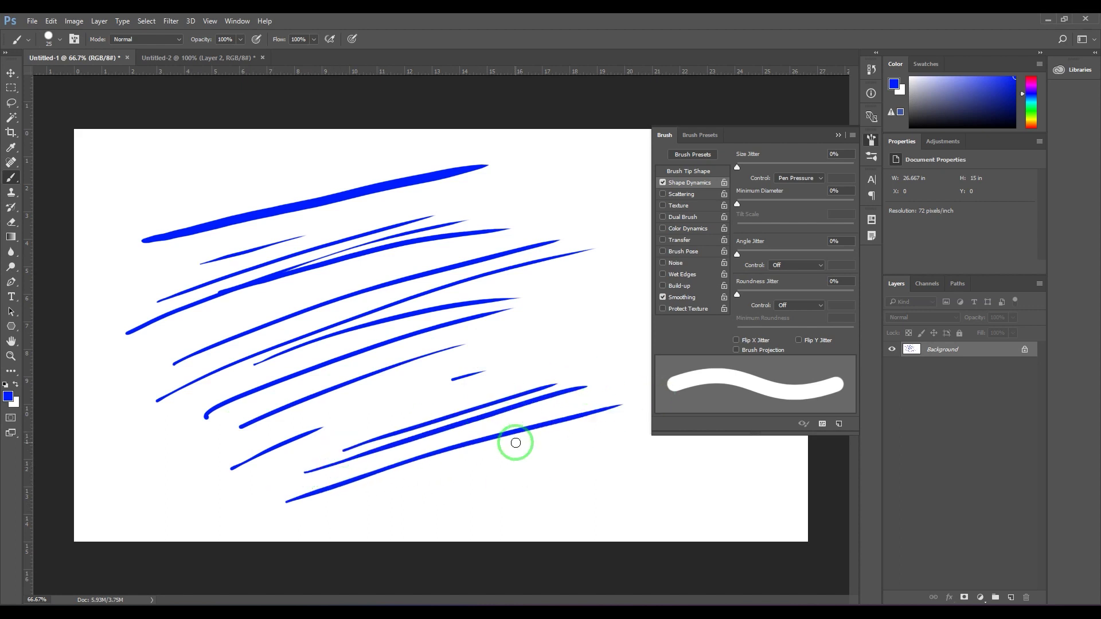
- Clear the canvas to white and paint seven roughly parallel rising strokes using Pen Pressure size control
key(ctrl+BackSpace)
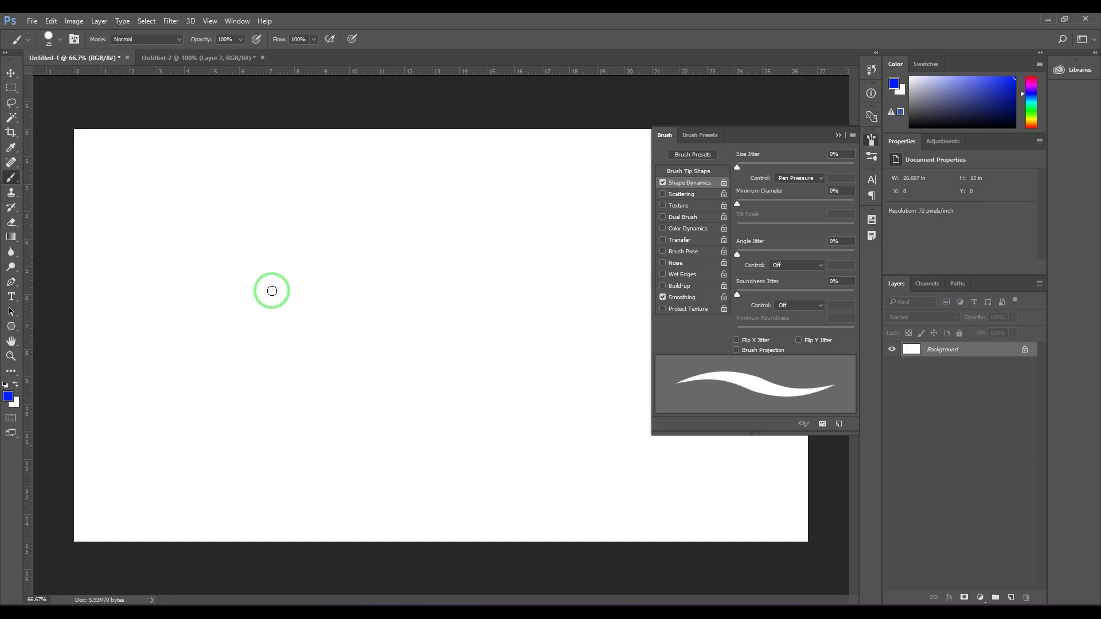
mouse_move(214, 310)
mouse_down()
mouse_move(338, 266)
mouse_move(524, 217)
mouse_up()
drag(212, 378, 476, 281)
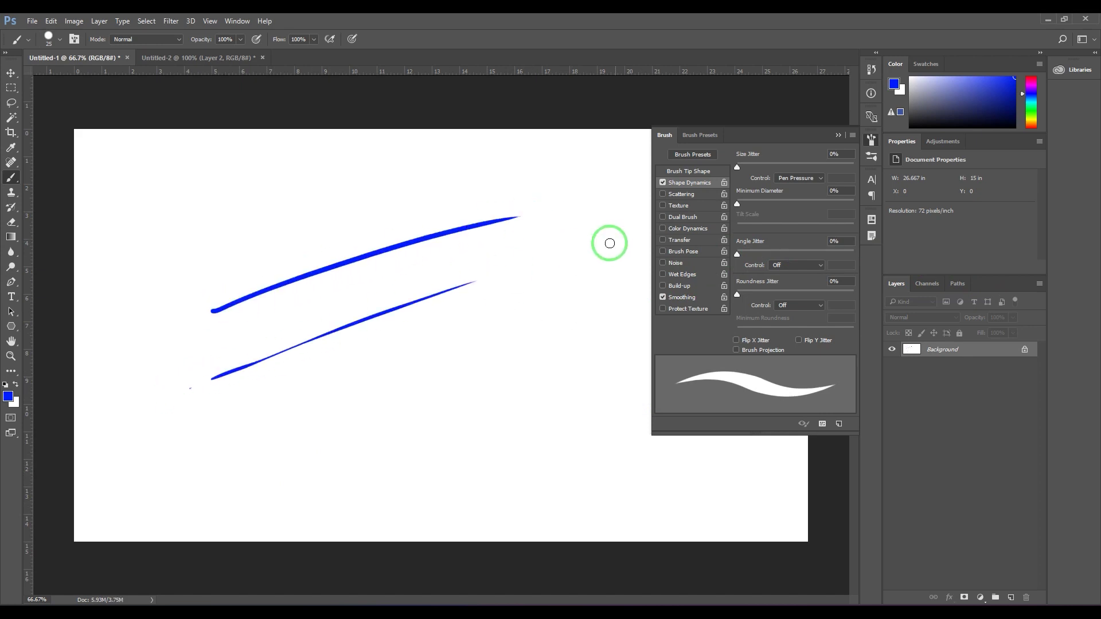
drag(210, 427, 555, 293)
drag(245, 454, 611, 316)
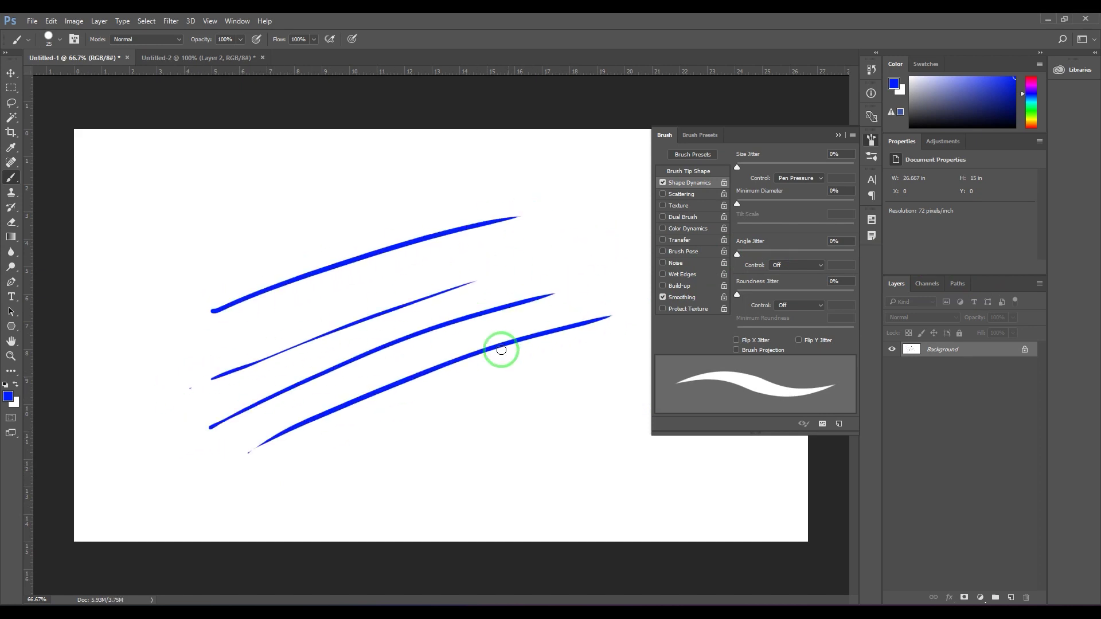
drag(198, 351, 457, 256)
drag(195, 278, 516, 184)
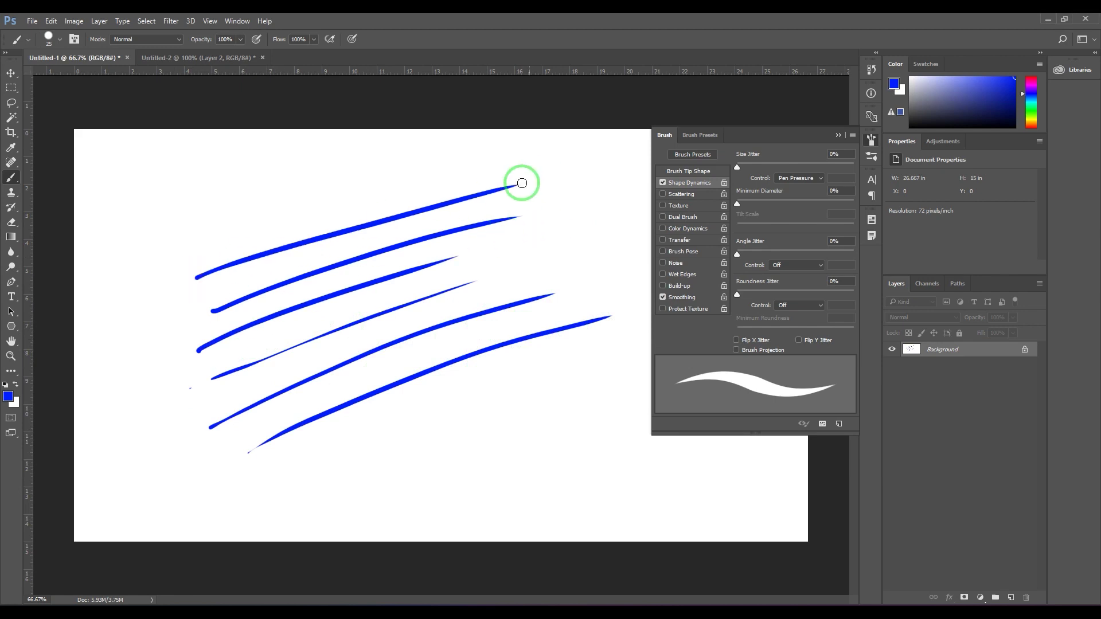
drag(202, 235, 523, 148)
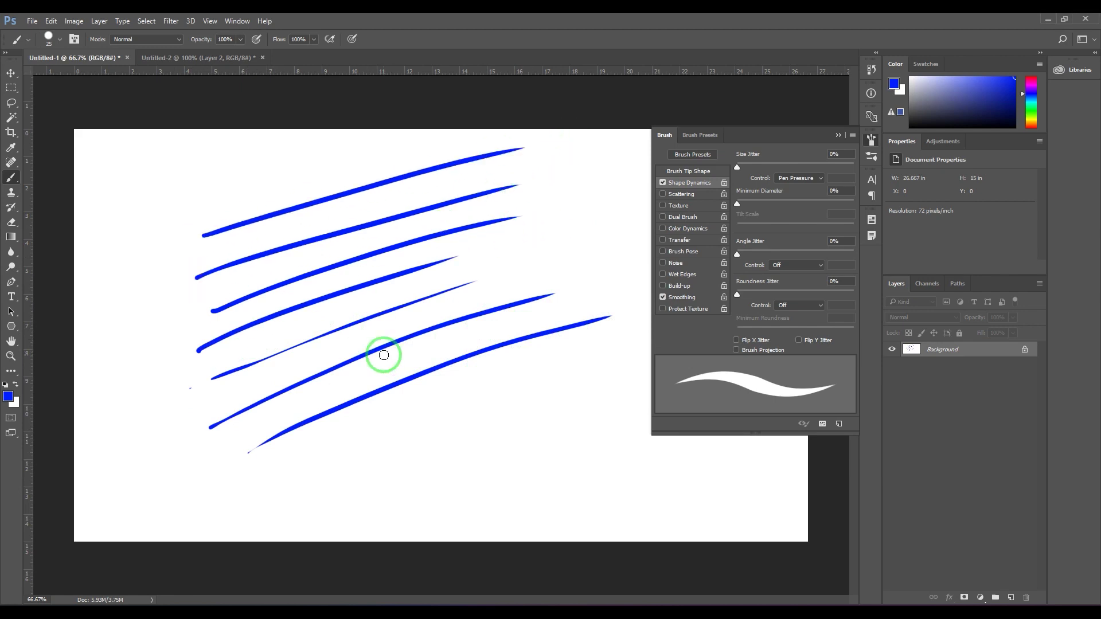
- Erase the whole canvas and paint four rising diagonal strokes with tapered ends across its upper half
key(ctrl+a)
key(BackSpace)
key(ctrl+d)
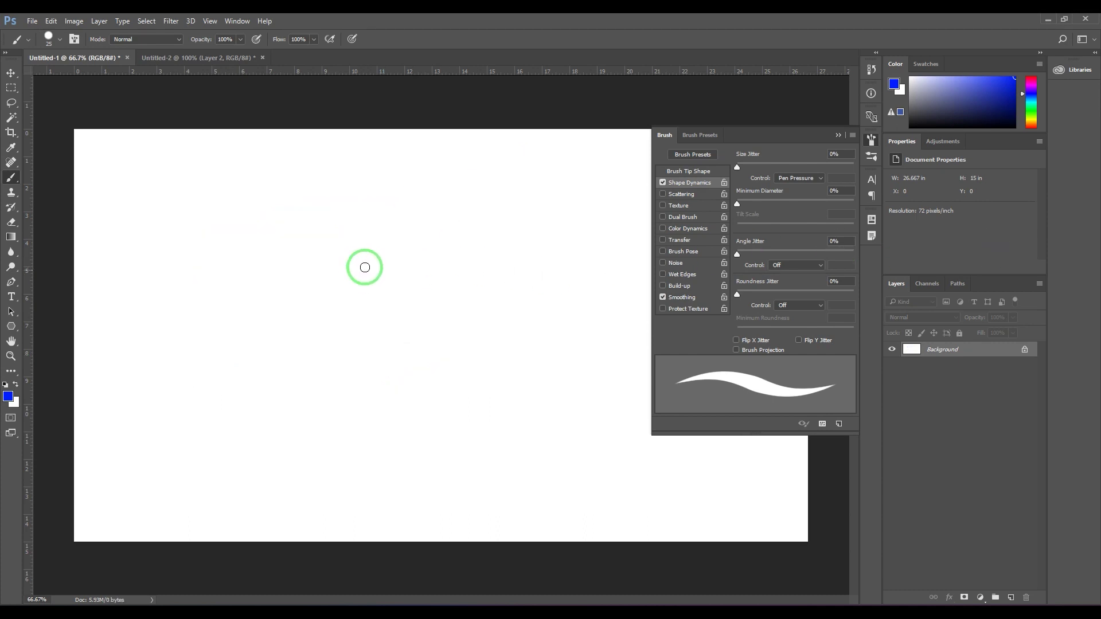
drag(185, 256, 501, 170)
drag(178, 302, 601, 175)
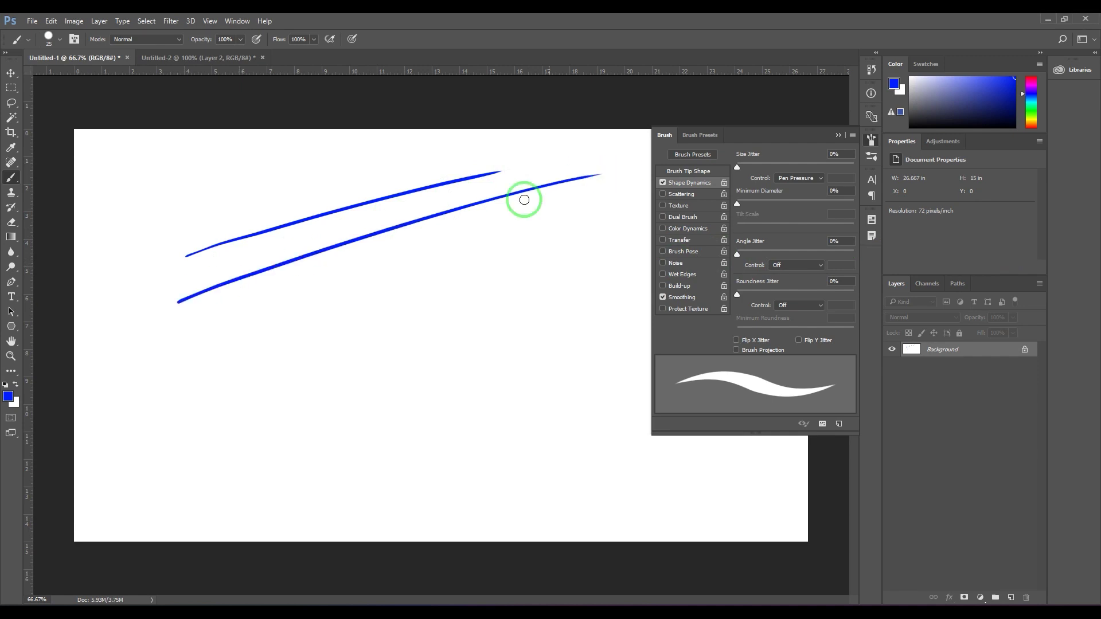
drag(171, 339, 563, 208)
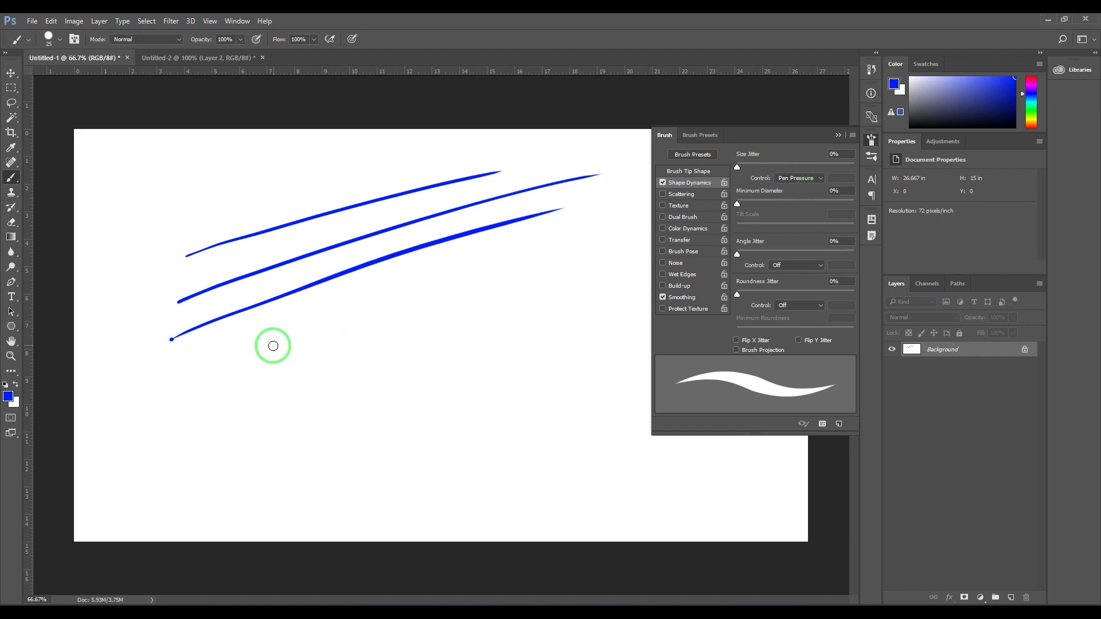
drag(292, 342, 565, 250)
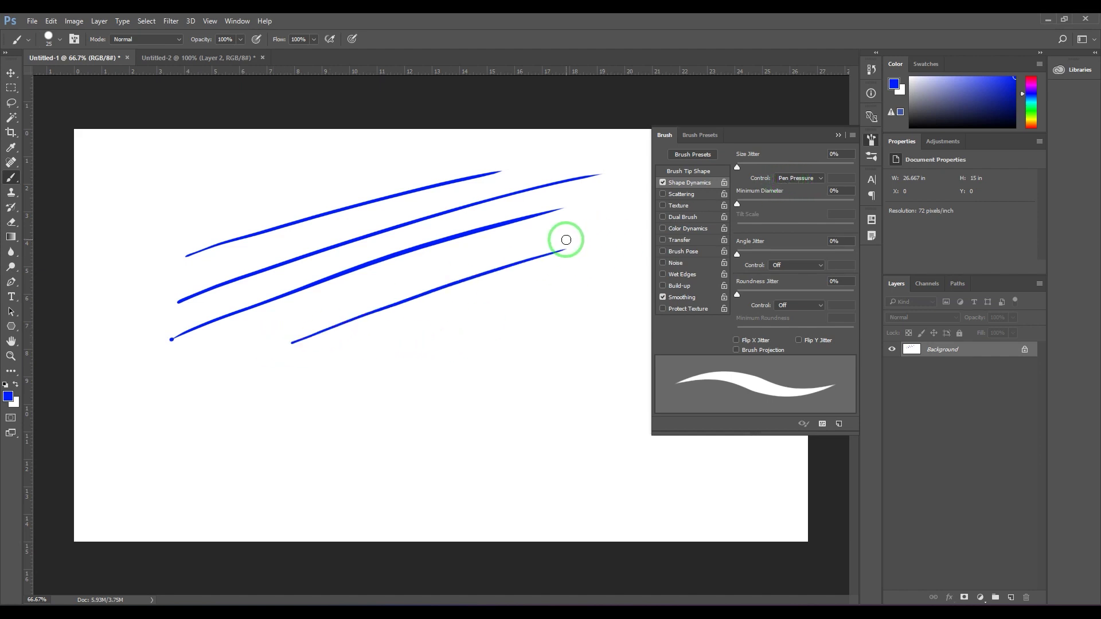
- Switch the Size Jitter control to Stylus Wheel and turn it Off again
click(802, 179)
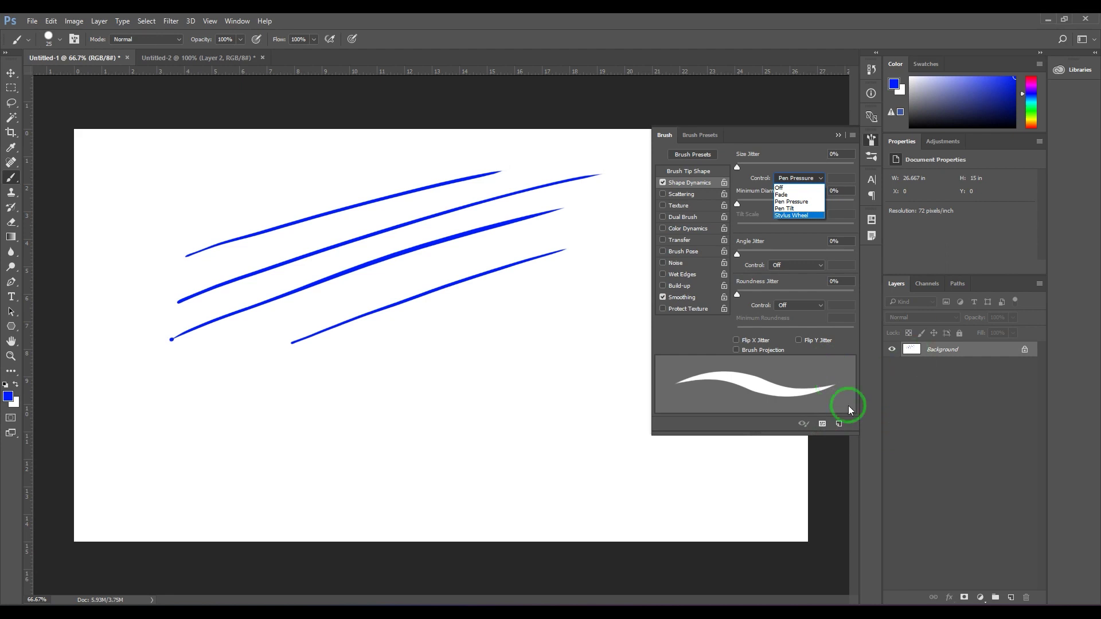
click(803, 216)
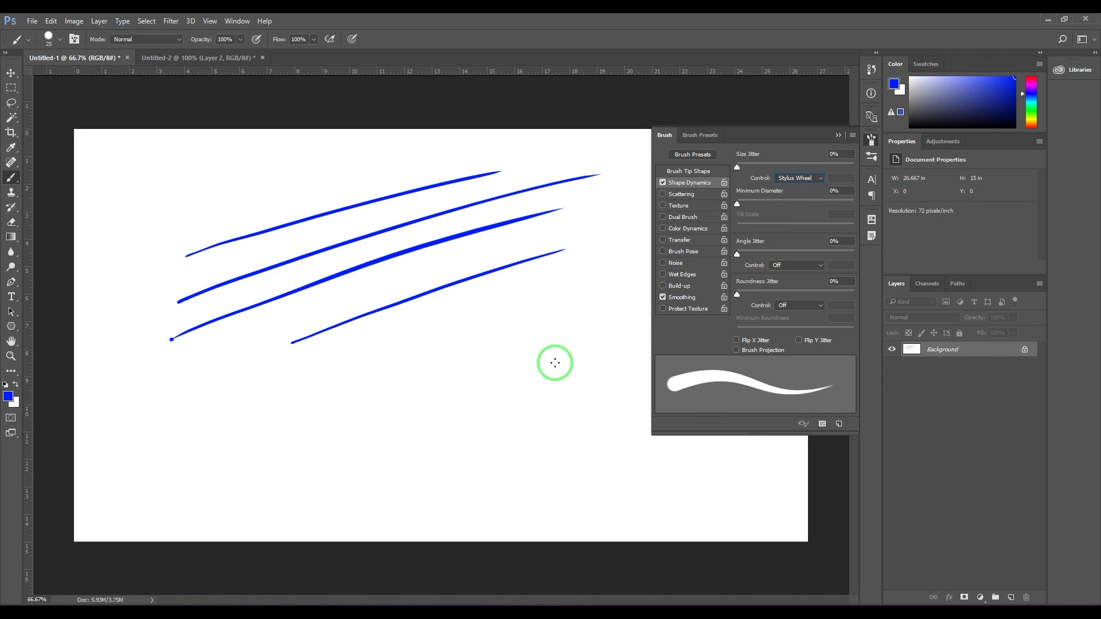
click(785, 178)
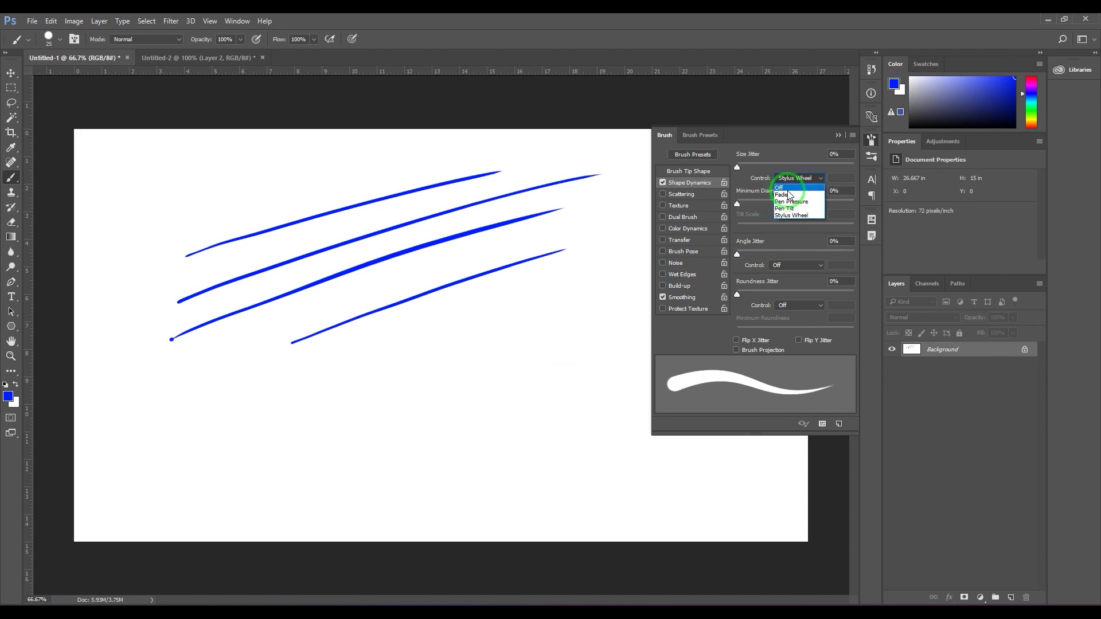
click(787, 188)
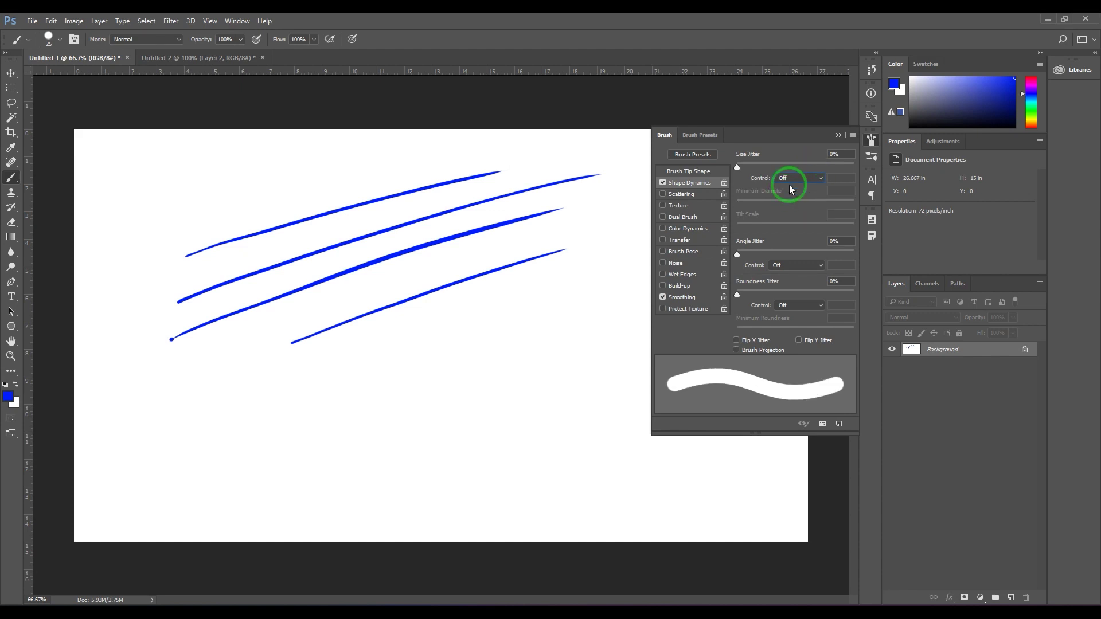
- Try Pen Tilt as the Size Jitter control, adjust its Tilt Scale, and set the control back to Off
click(808, 179)
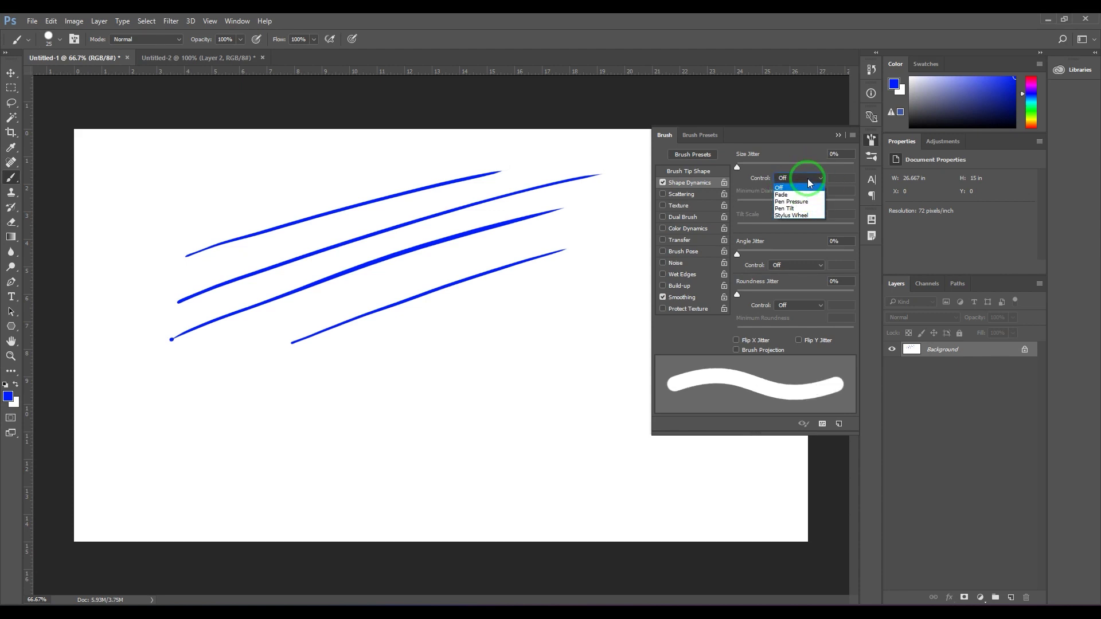
click(808, 179)
click(808, 179)
click(805, 209)
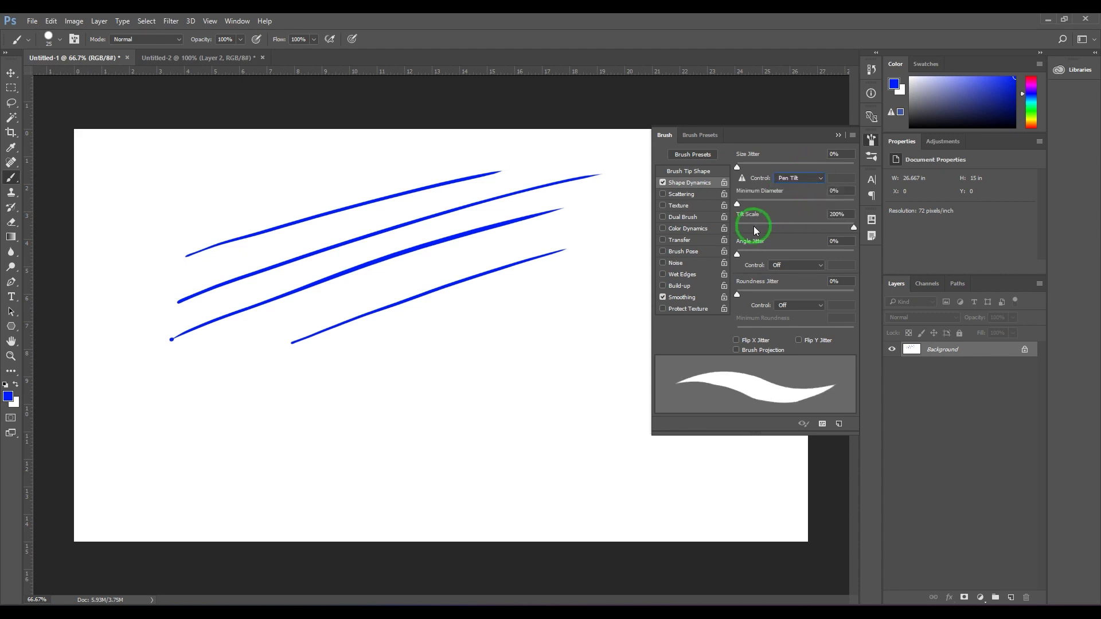
mouse_move(753, 225)
mouse_down()
mouse_move(733, 226)
mouse_move(865, 227)
mouse_move(720, 224)
mouse_move(864, 225)
mouse_up()
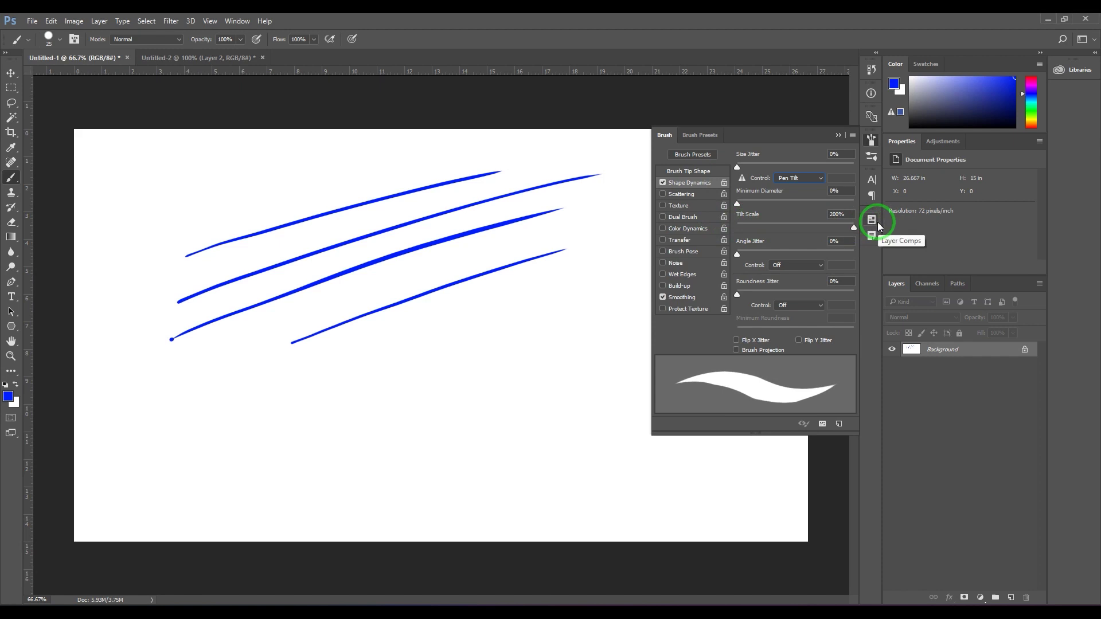
mouse_move(853, 227)
mouse_down()
mouse_move(749, 225)
mouse_move(792, 226)
mouse_up()
click(796, 185)
click(798, 193)
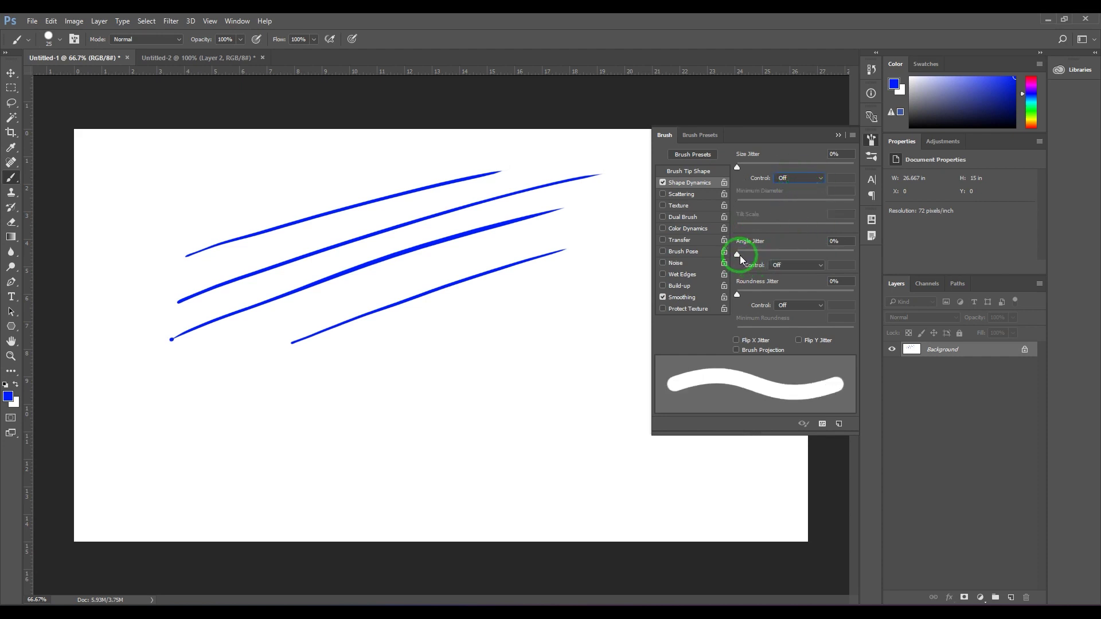
- Choose the 406 px arrow as the brush tip shape
click(708, 173)
scroll(790, 185, down, 5)
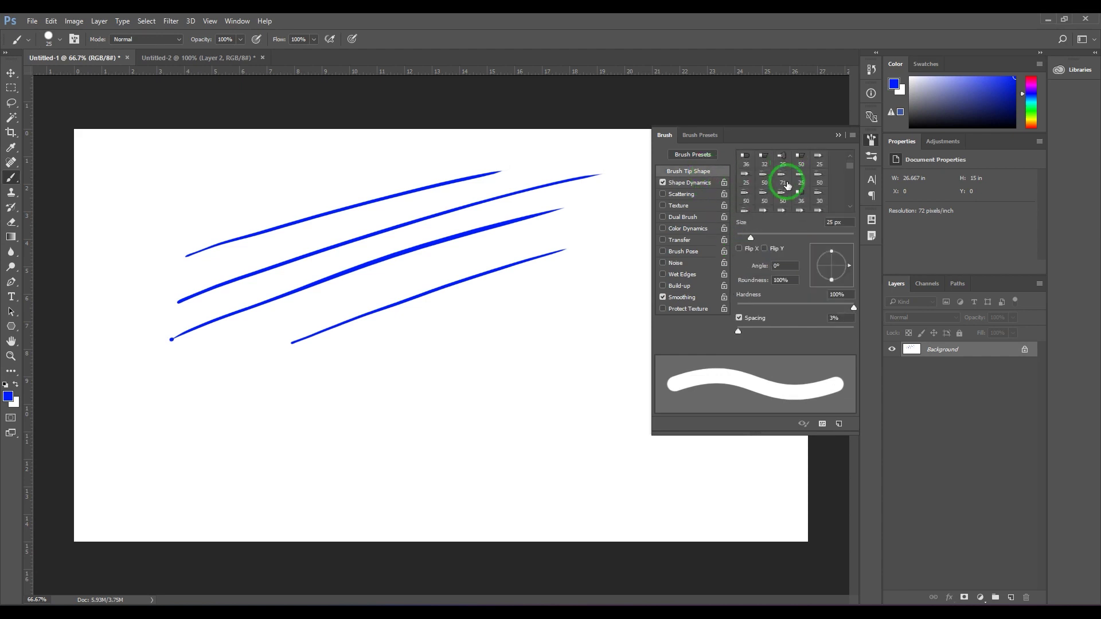
scroll(785, 186, down, 1)
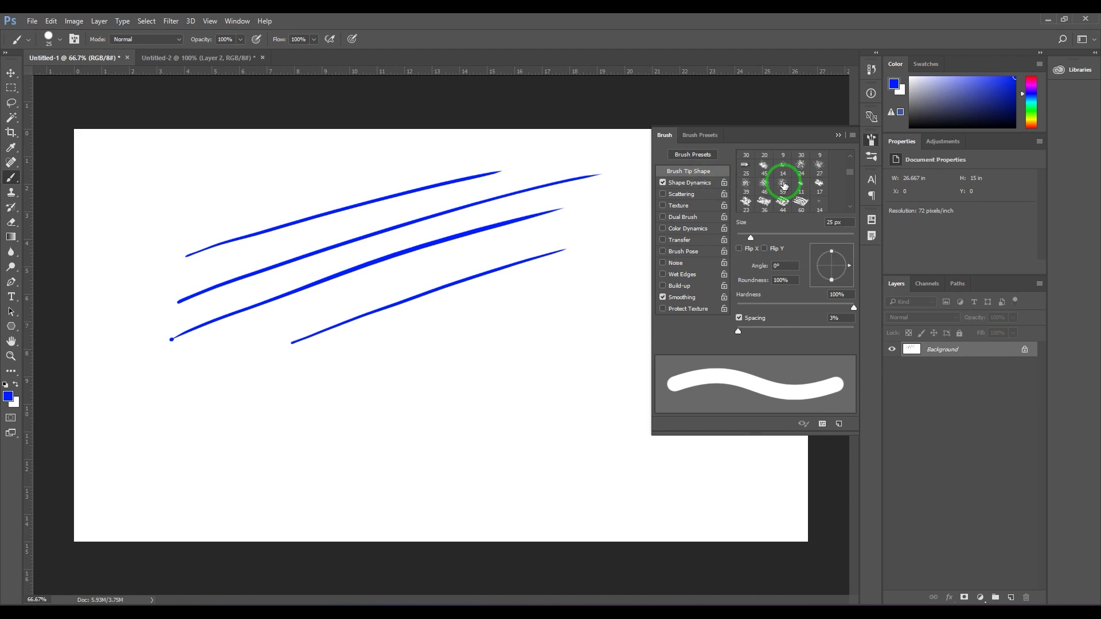
scroll(776, 179, down, 4)
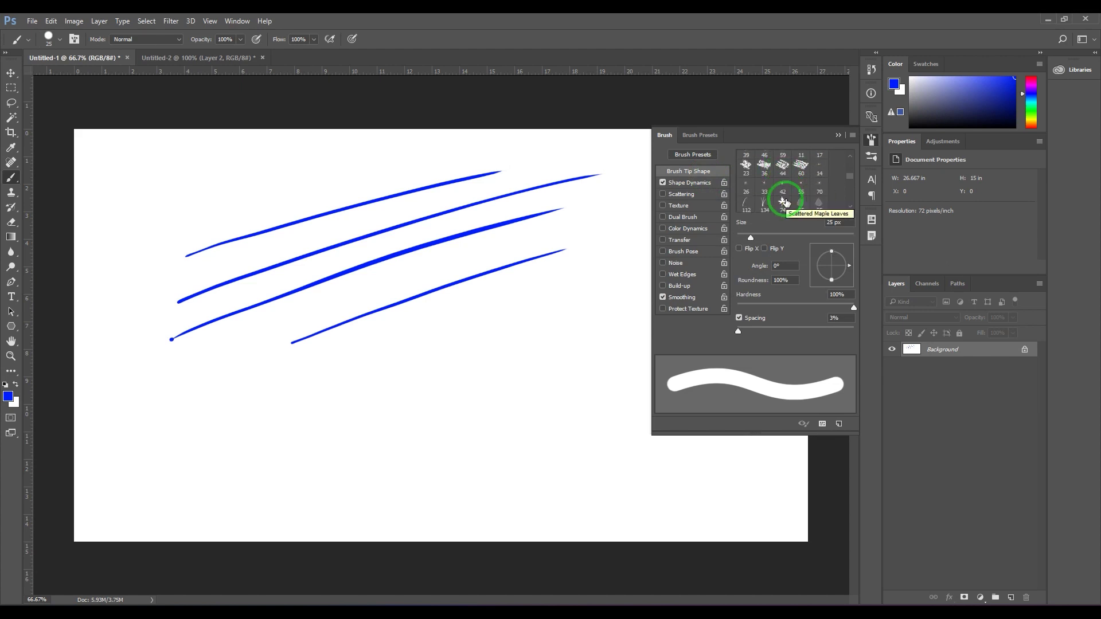
scroll(784, 202, down, 3)
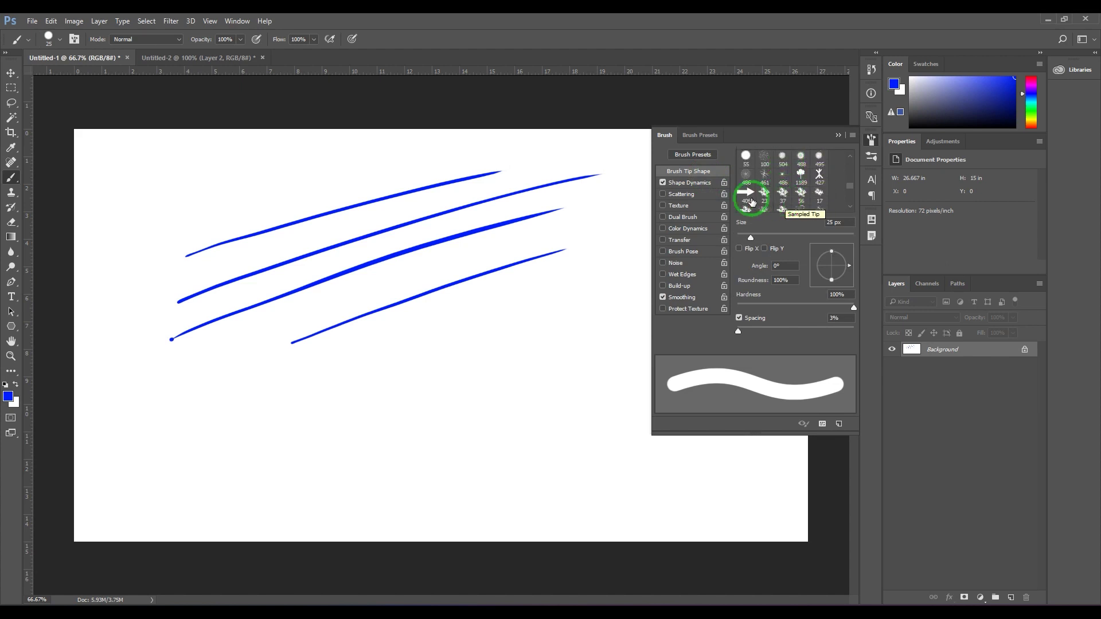
click(745, 192)
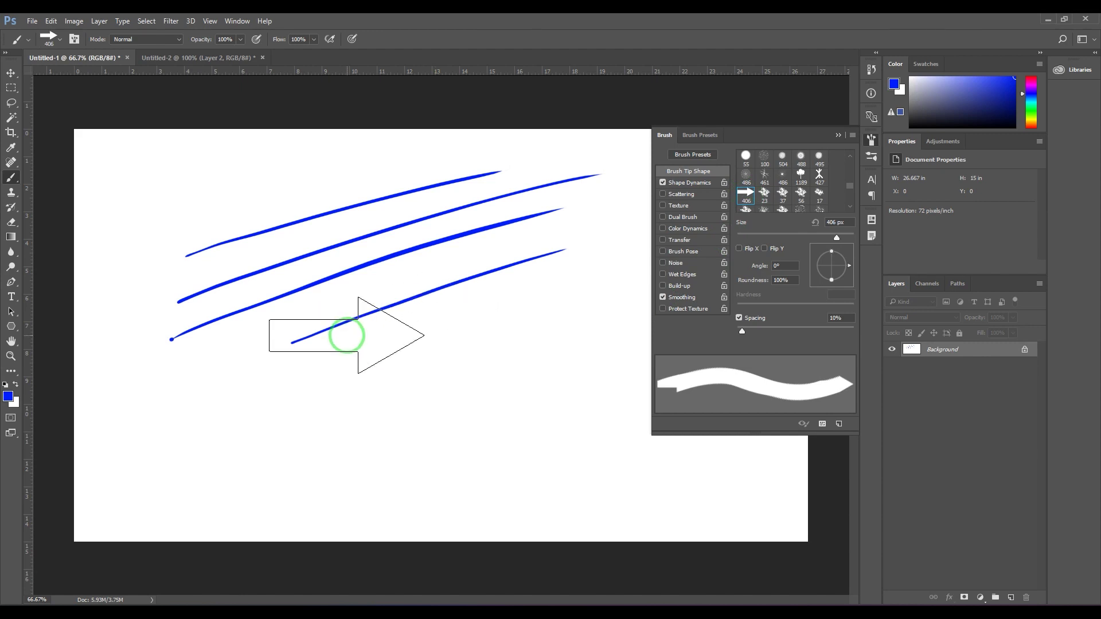
- Undo the four painted strokes and reduce the arrow brush size to 175 px
key(ctrl+alt+z)
key(ctrl+alt+z)
key(ctrl+alt+z)
key(ctrl+alt+z)
key(bracketleft)
key(bracketleft)
key(bracketleft)
key(bracketleft)
key(bracketleft)
key(bracketleft)
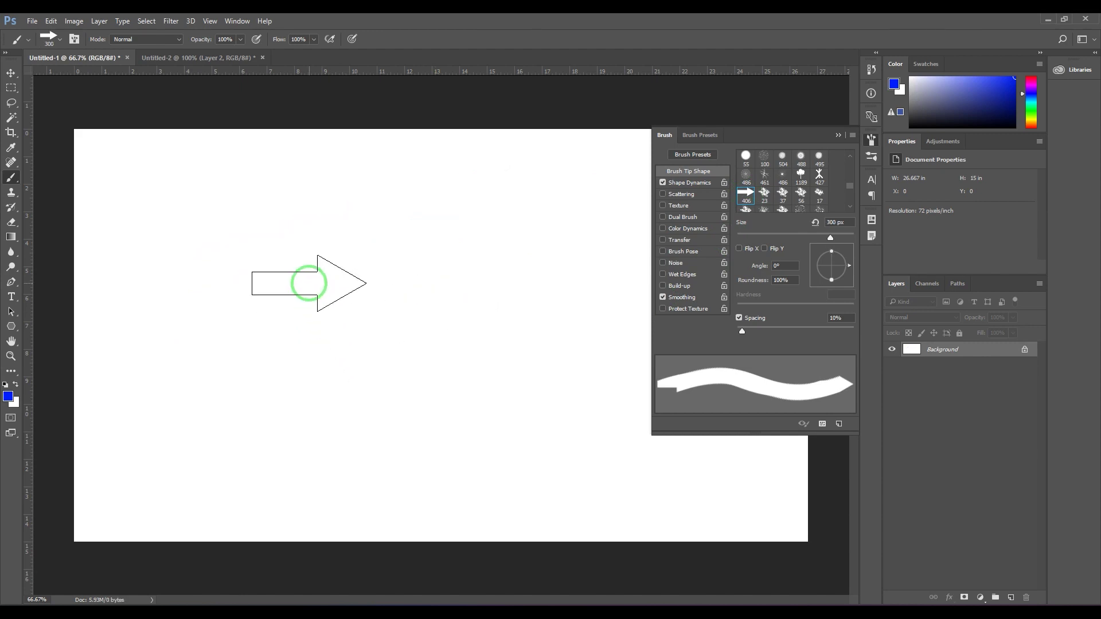
key(bracketright)
key(bracketright)
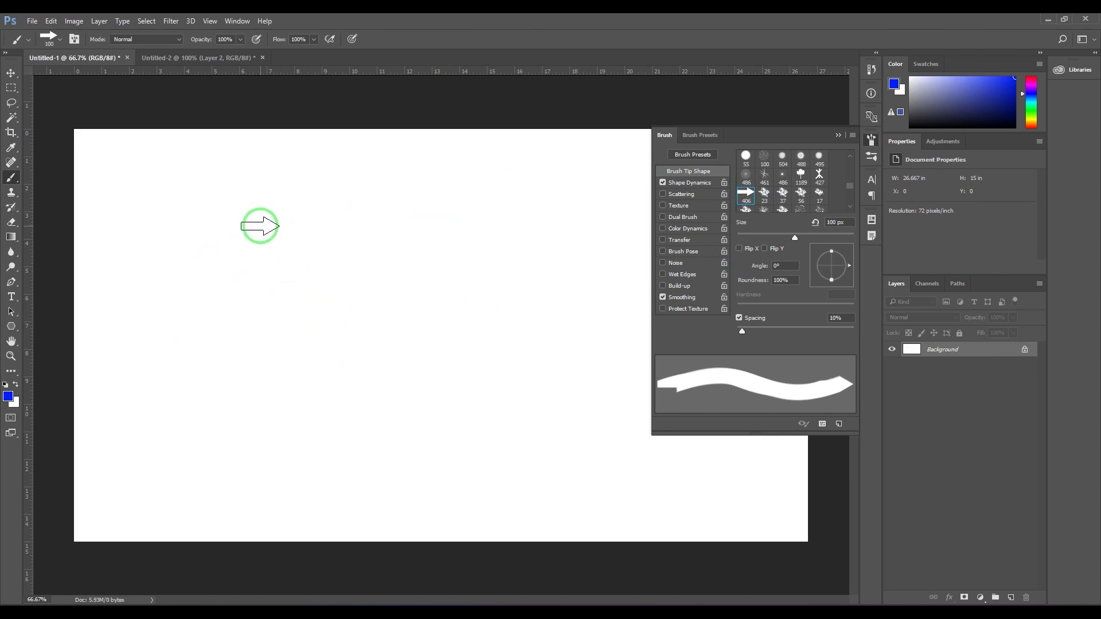
- Try a continuous horizontal stroke with the arrow brush near the canvas's upper edge and undo it
click(220, 219)
drag(220, 218, 510, 220)
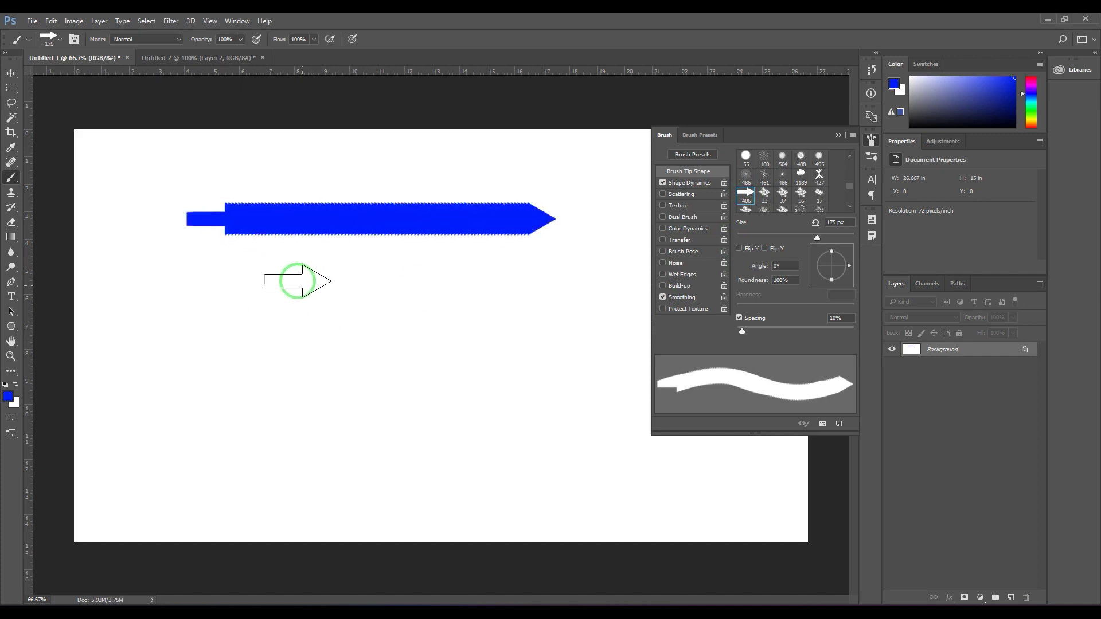
key(ctrl+z)
- Stamp a row of five separate arrows along the upper part of the canvas
click(155, 190)
click(280, 190)
click(390, 185)
click(542, 185)
click(601, 187)
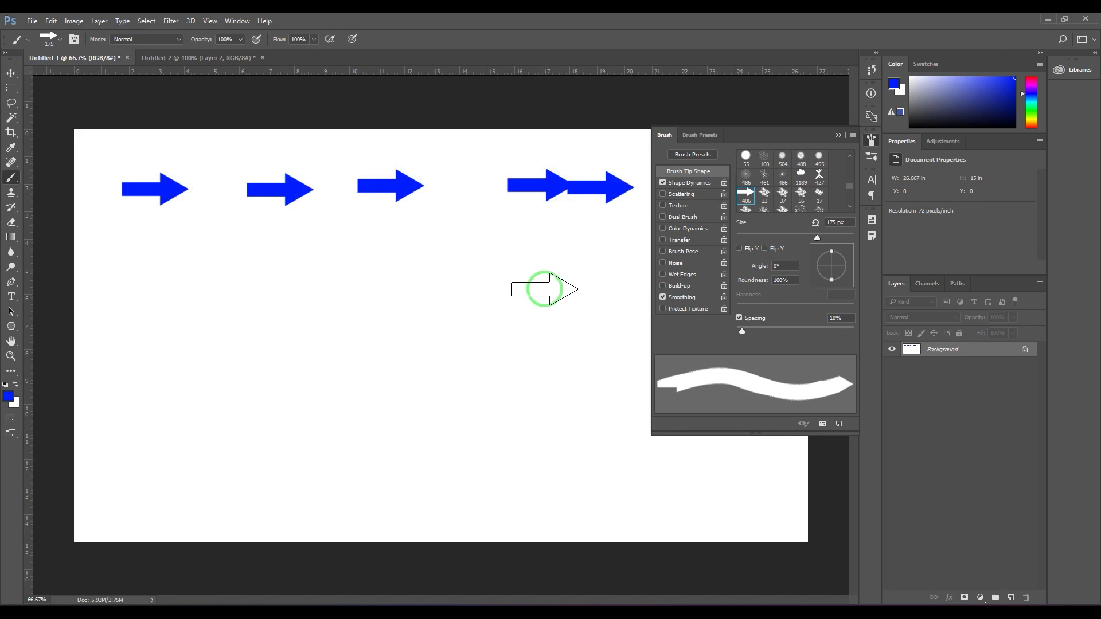
- Set the Shape Dynamics Angle Jitter to 100% and stamp a second row of seven arrows below the first
click(695, 188)
drag(738, 254, 858, 256)
click(155, 259)
click(249, 257)
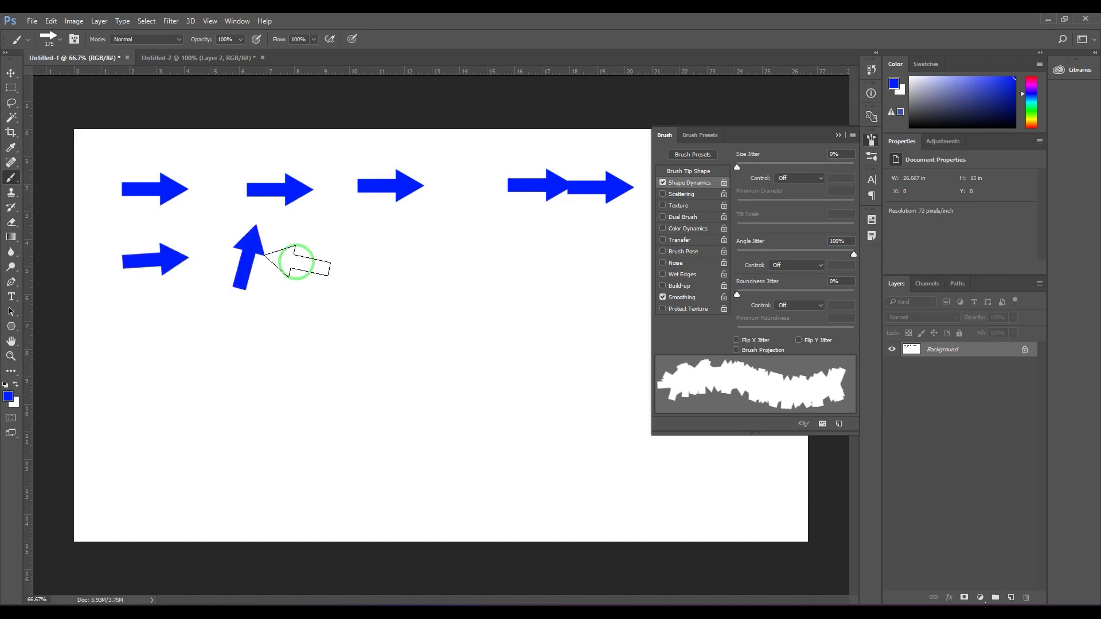
click(317, 262)
click(401, 259)
click(467, 258)
click(541, 259)
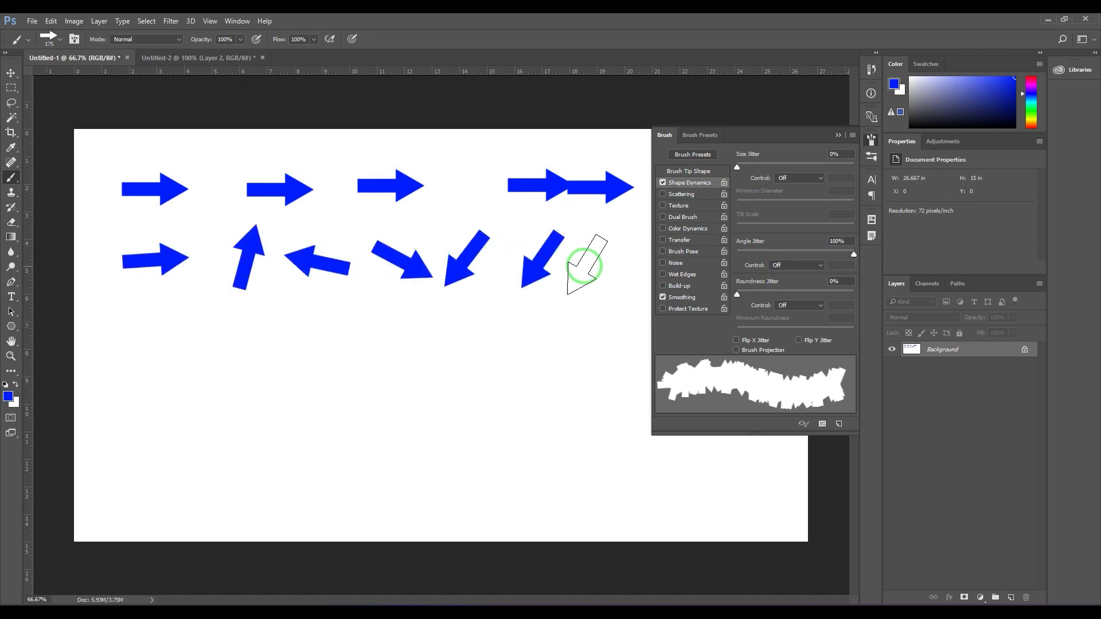
click(609, 264)
- Stamp two more rows of angle-jittered arrows, five in the third row and six in the fourth
click(598, 331)
click(509, 339)
click(444, 342)
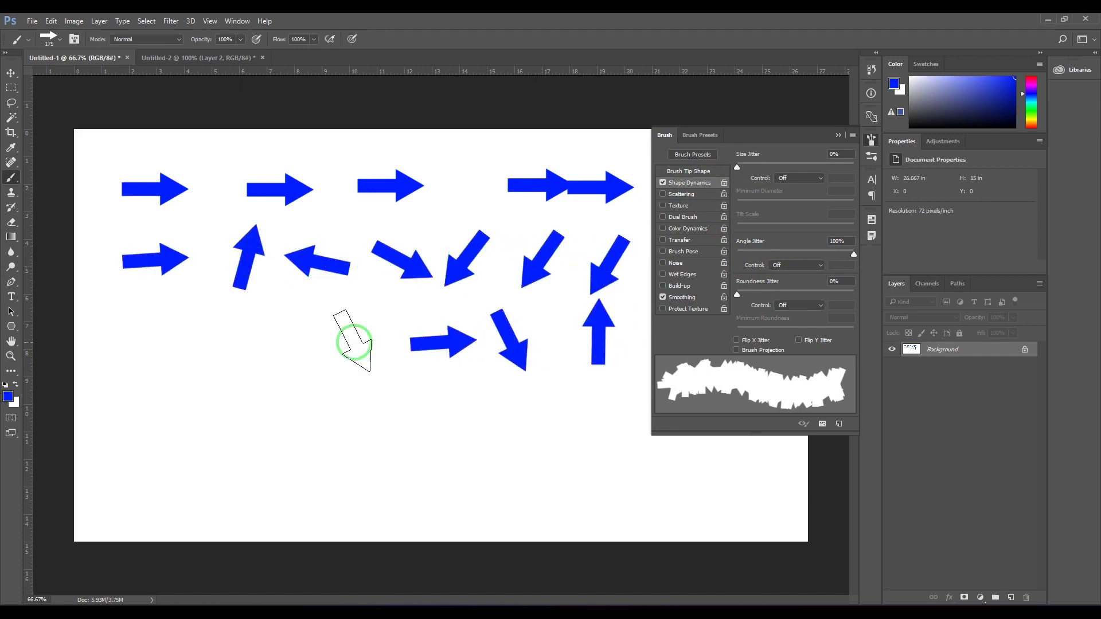
click(315, 341)
click(206, 341)
click(160, 408)
click(257, 422)
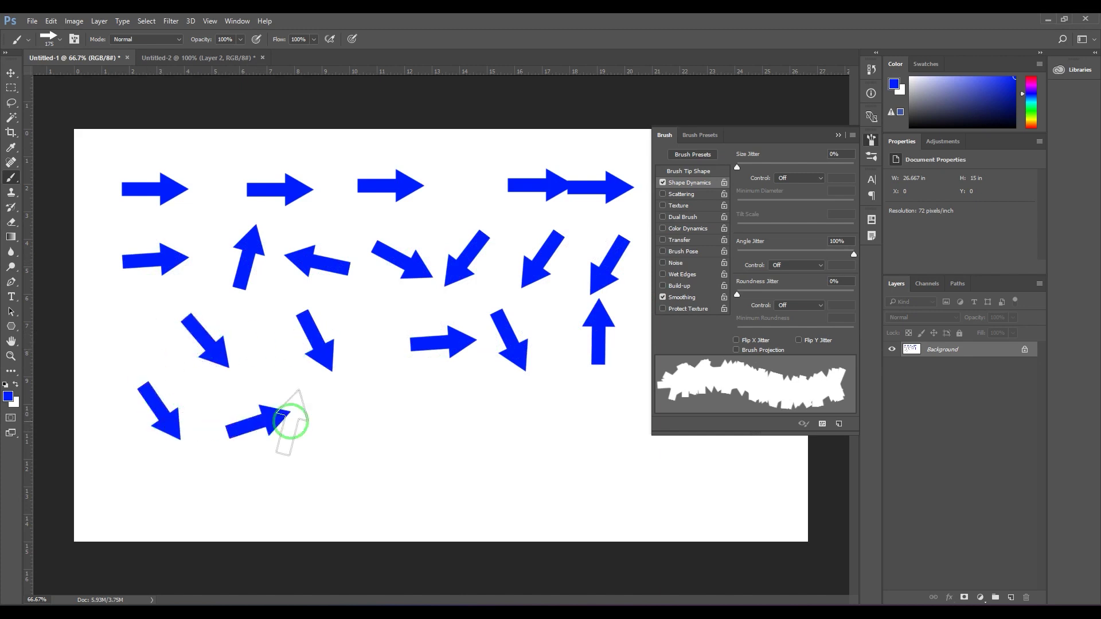
click(342, 424)
click(436, 435)
click(542, 439)
click(598, 439)
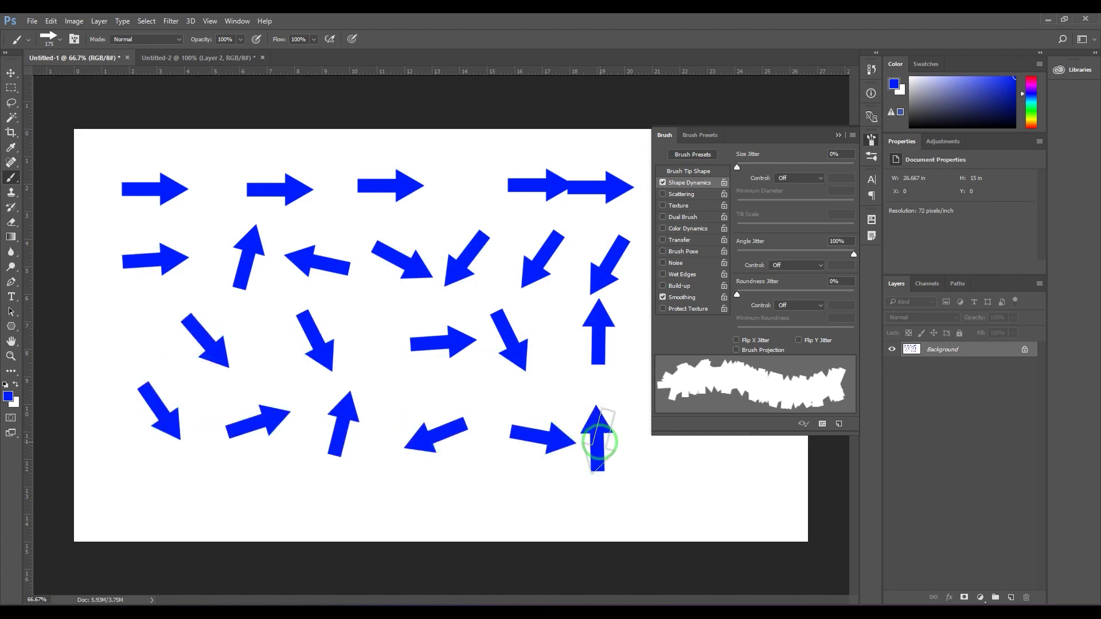
- Revert the document to blank, paint one long stroke with the arrow brush at 125 px, and revert again
key(F12)
key(bracketleft)
key(bracketleft)
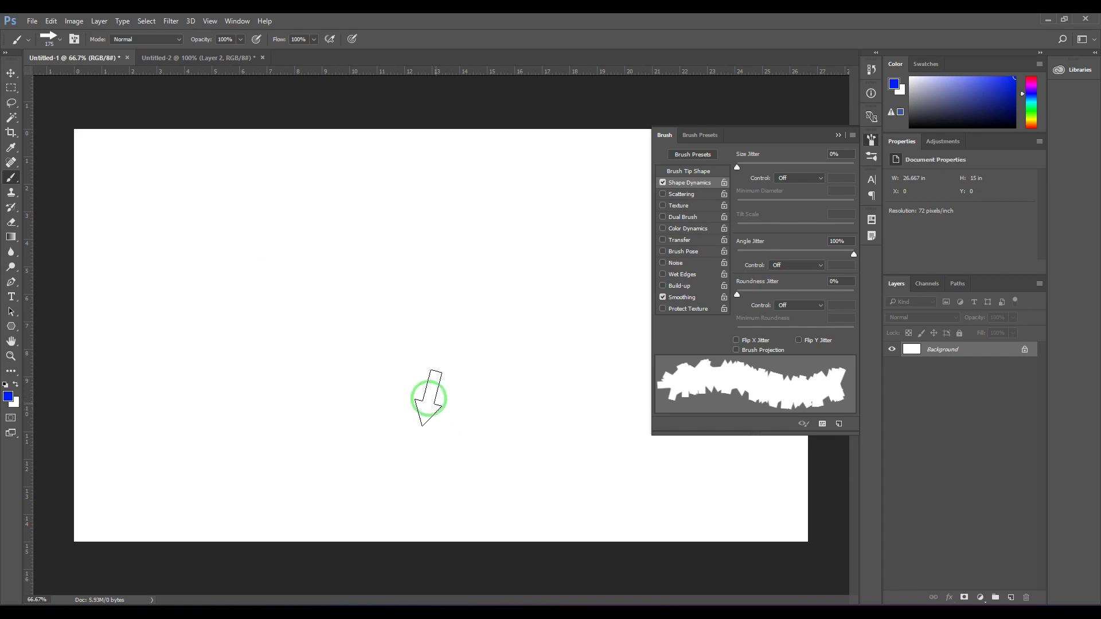
drag(123, 209, 587, 243)
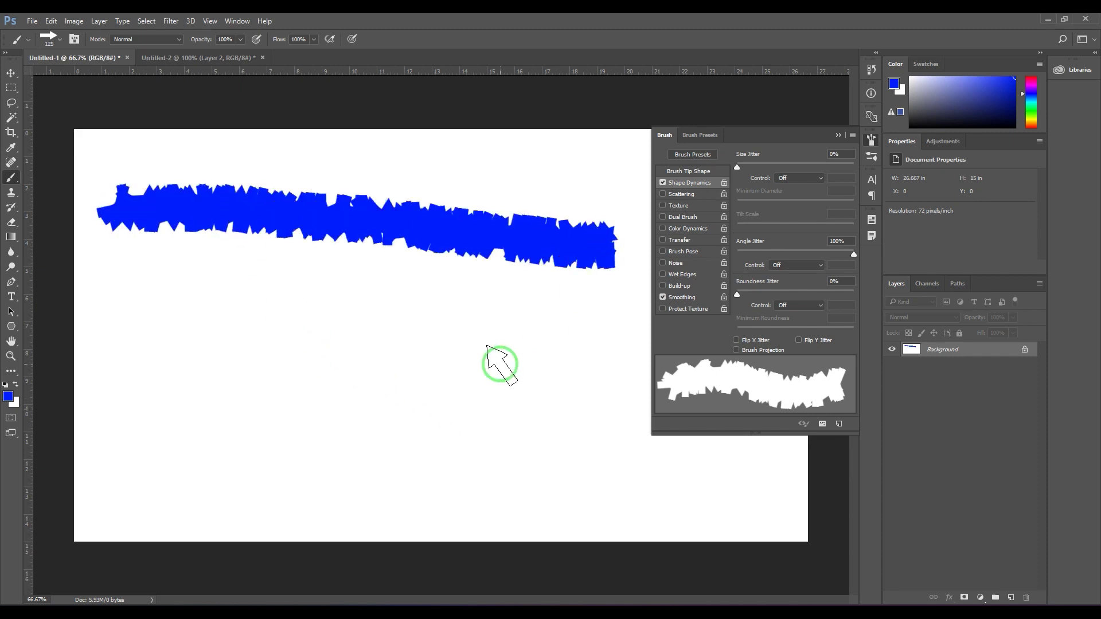
key(F12)
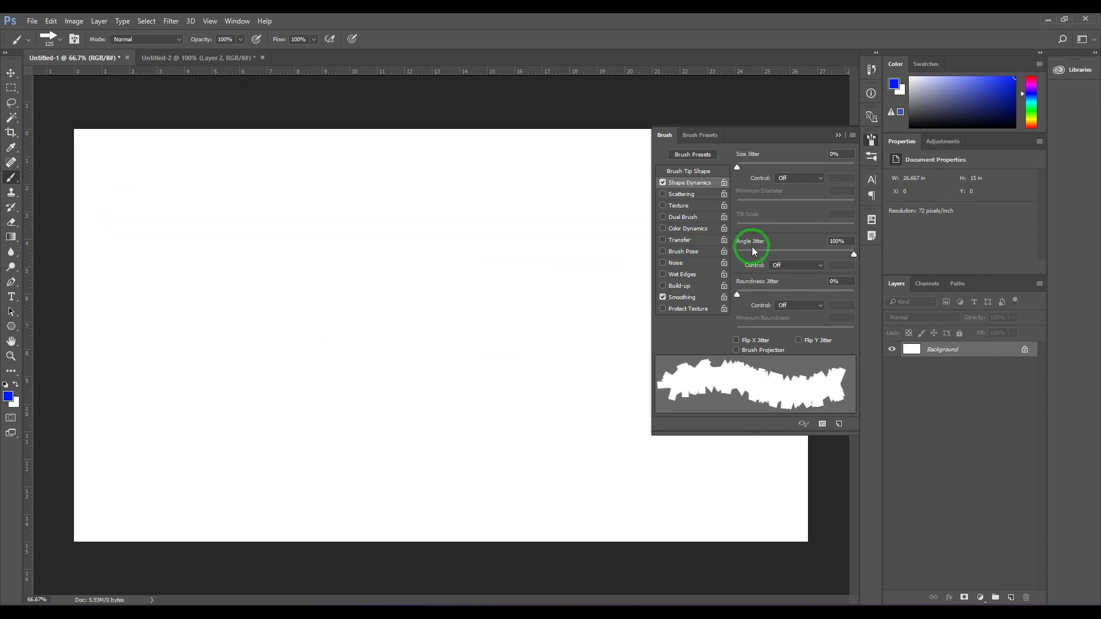
- Set the Shape Dynamics Angle Jitter to 0% and its control to Fade over 100 steps
drag(737, 294, 780, 294)
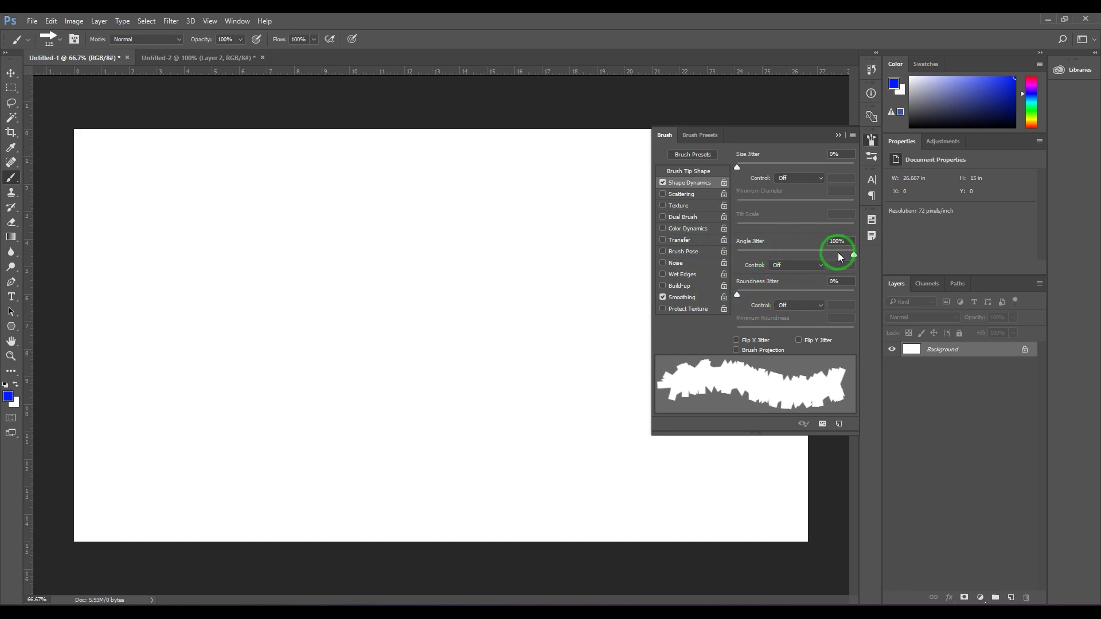
drag(837, 253, 723, 254)
click(793, 264)
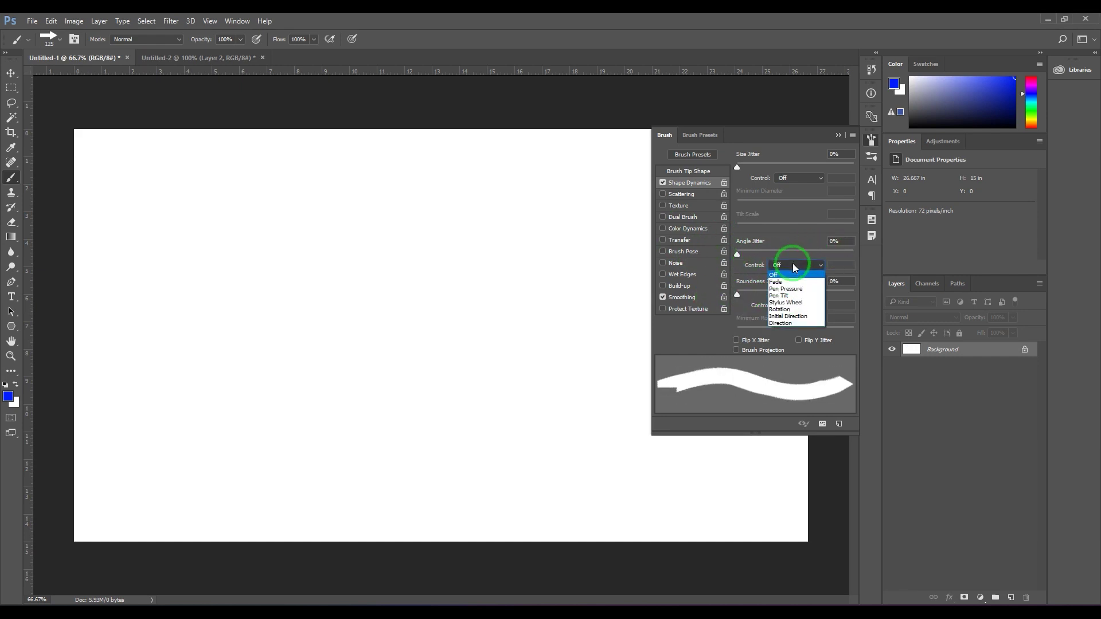
click(791, 282)
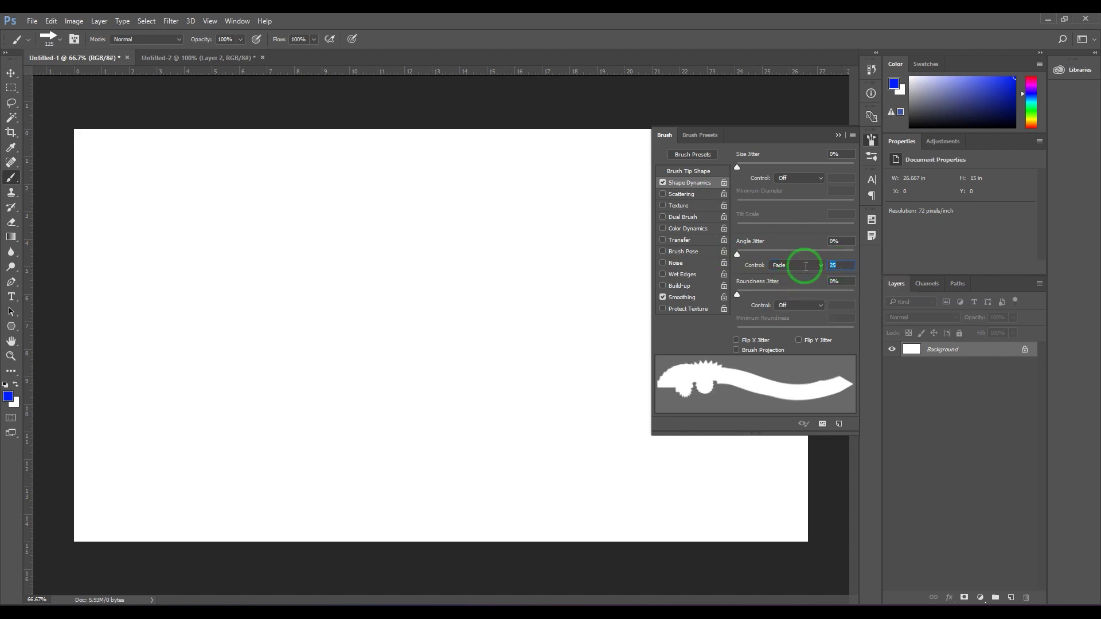
text(100)
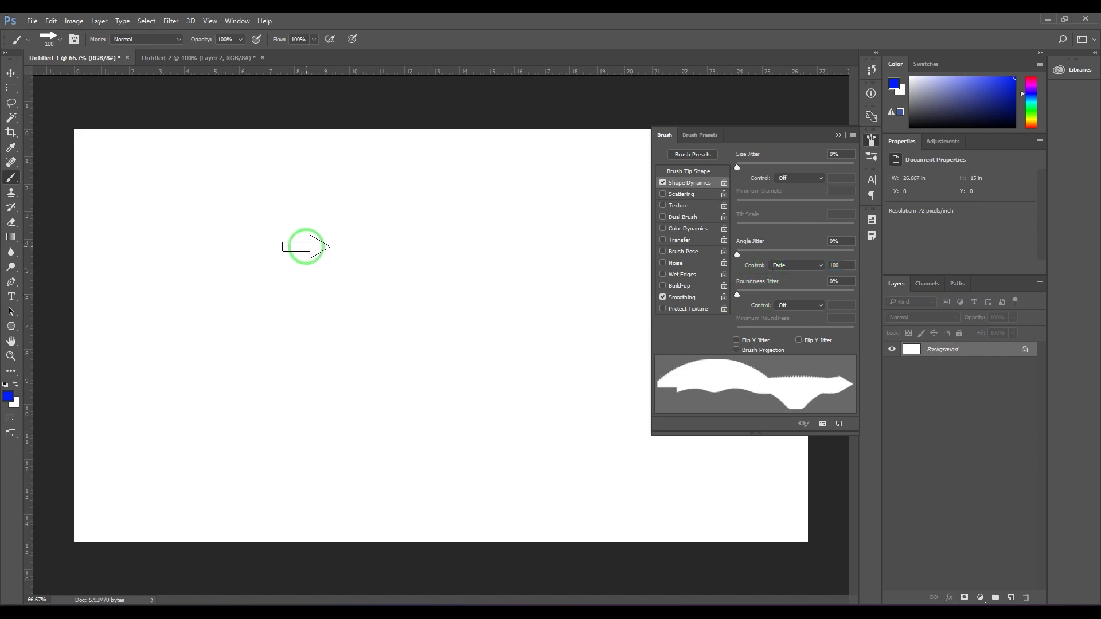
- Reduce the arrow brush to 60 px and paint two horizontal strokes, one in the upper area and one mid-canvas
key(bracketleft)
key(bracketleft)
key(bracketleft)
drag(121, 211, 519, 222)
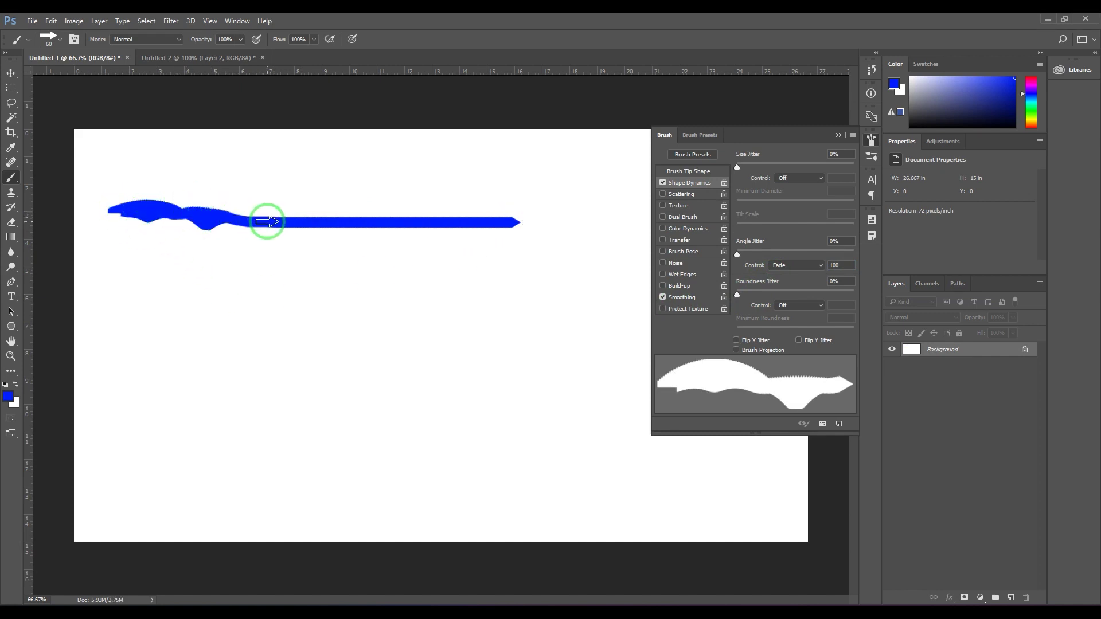
drag(125, 305, 507, 307)
- Set the brush tip spacing to 188% and paint a third row of arrows across the lower canvas
click(688, 172)
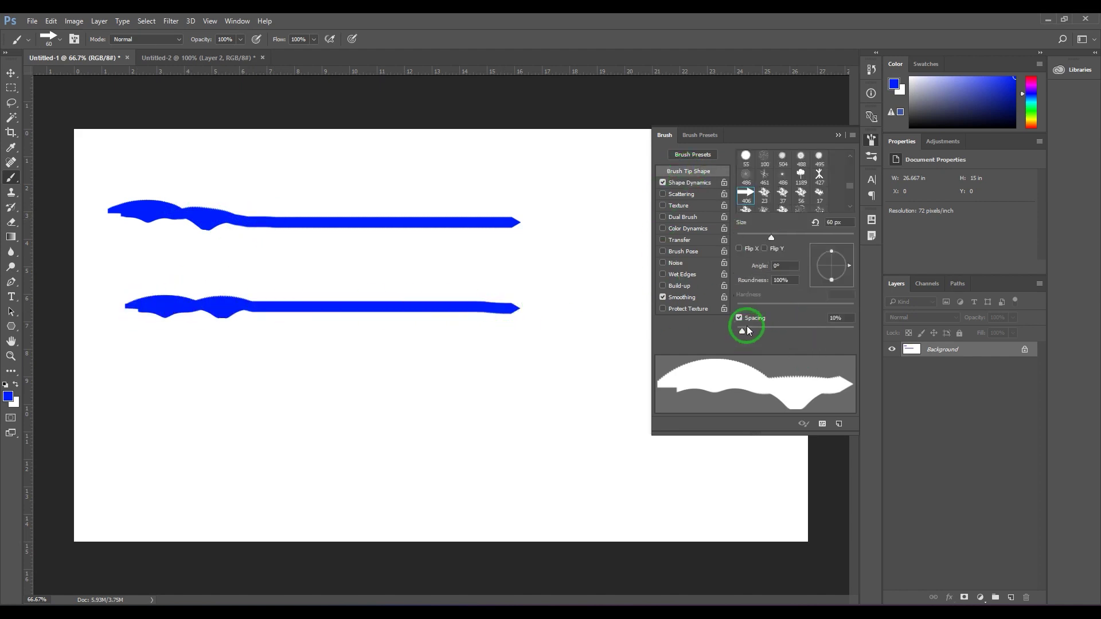
drag(746, 330, 821, 330)
mouse_move(146, 395)
mouse_down()
mouse_move(417, 399)
mouse_move(707, 426)
mouse_up()
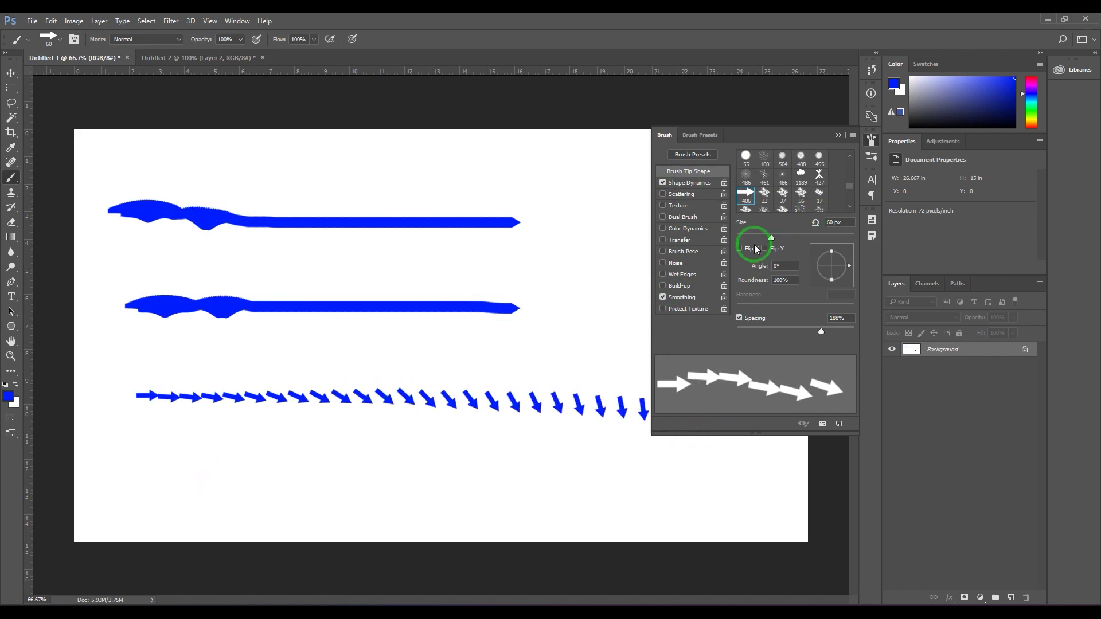
- Shorten the Angle Jitter fade to 50 steps and paint a 40 px row of arrows along the canvas's upper edge
click(693, 182)
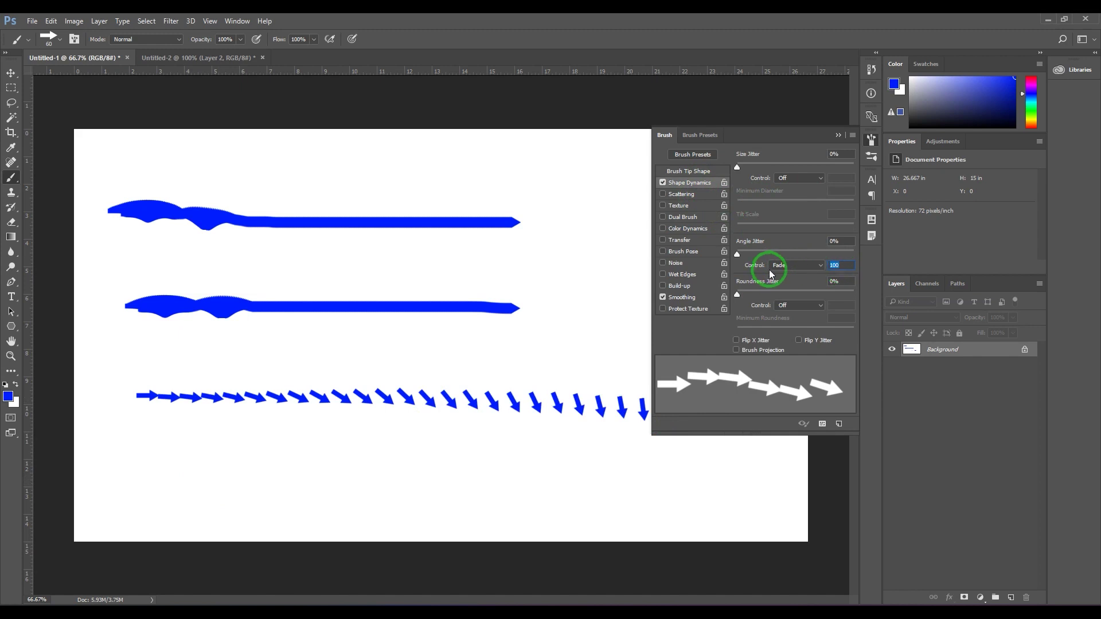
text(50)
key(bracketleft)
key(bracketleft)
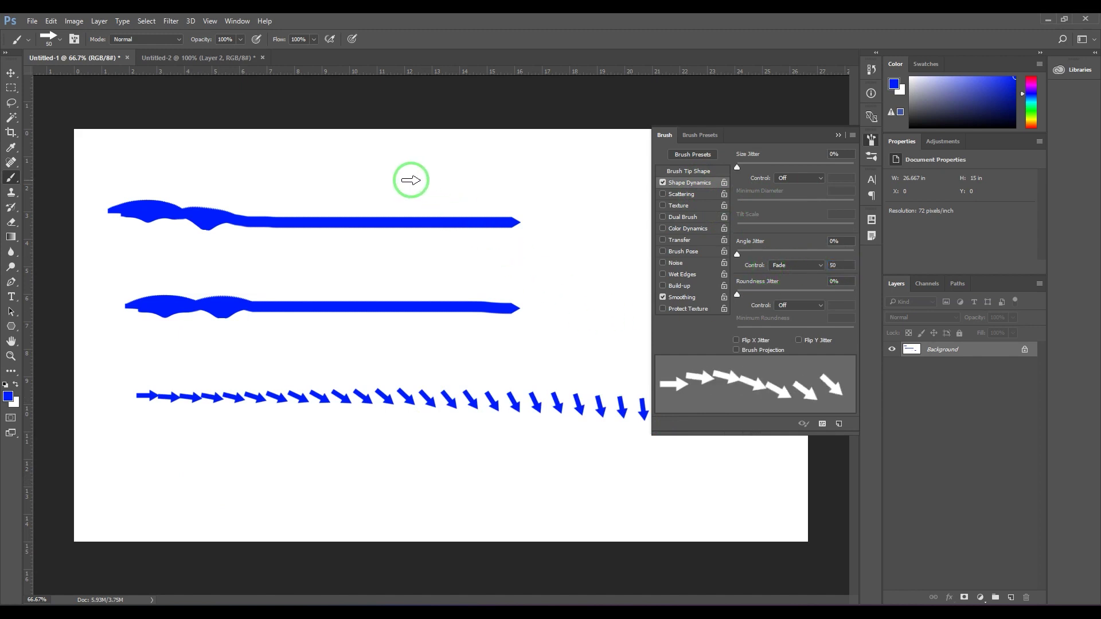
mouse_move(238, 148)
mouse_down()
mouse_move(439, 166)
mouse_move(639, 162)
mouse_up()
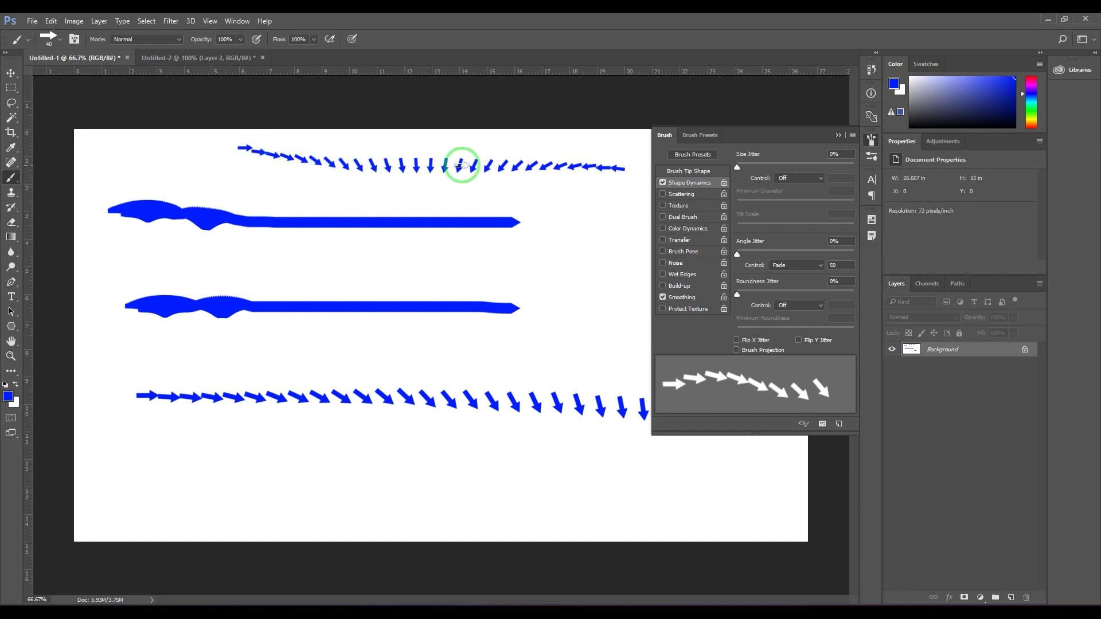
- Clear the canvas to white and paint one long row of arrows across its full width
click(838, 135)
key(ctrl+BackSpace)
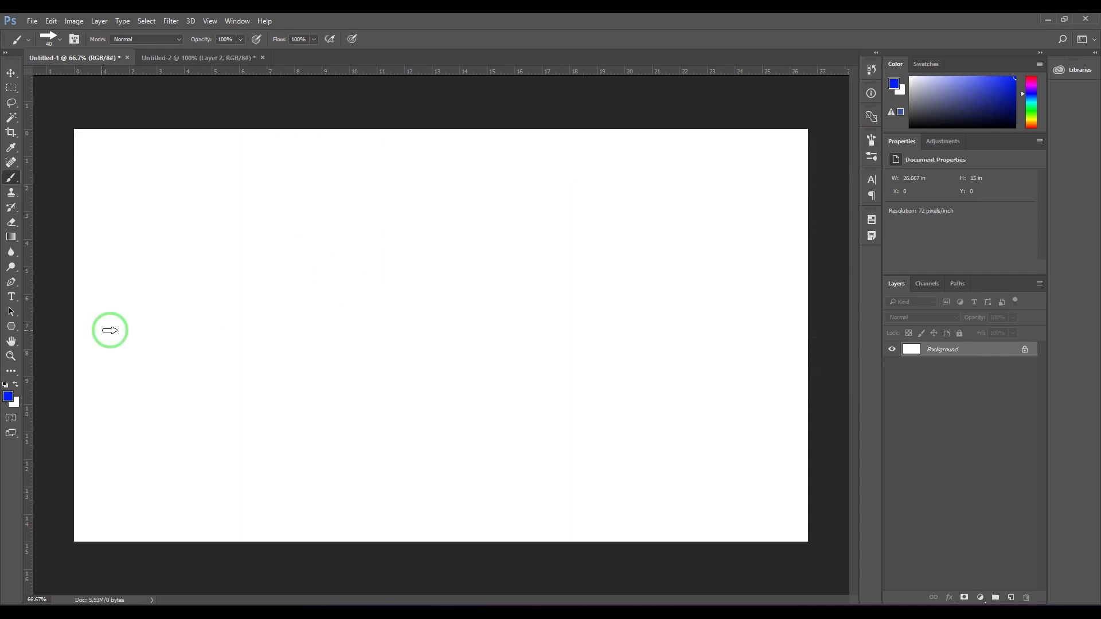
mouse_move(105, 327)
mouse_down()
mouse_move(788, 325)
mouse_move(823, 356)
mouse_up()
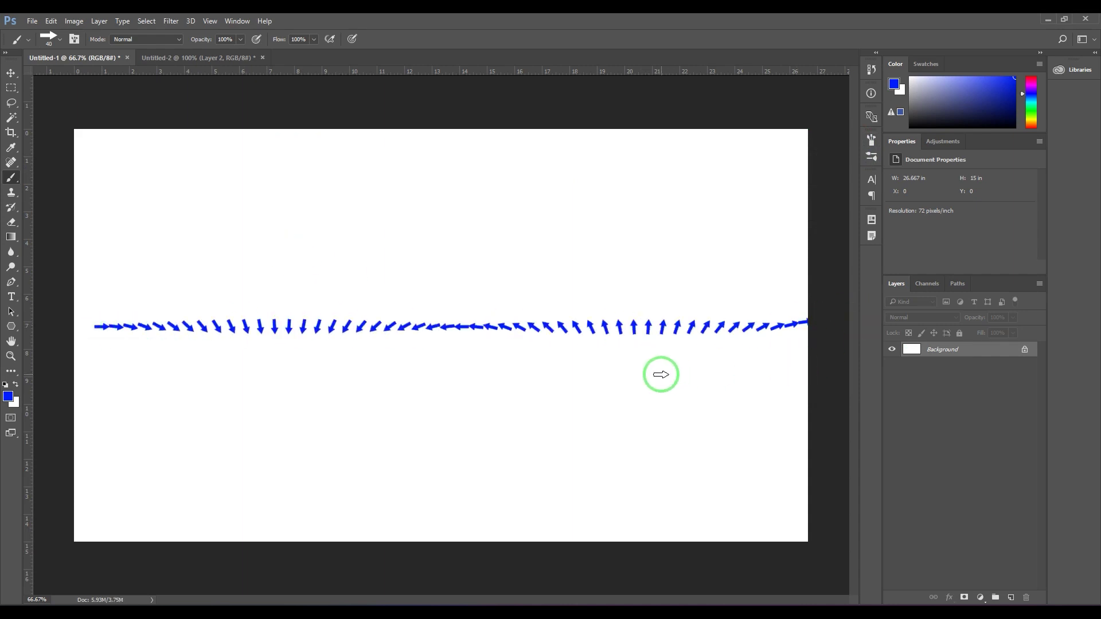
- Switch the Angle Jitter control to Pen Pressure and paint one wavy, two straight and one winding arrow stroke around the existing row
key(F5)
click(810, 269)
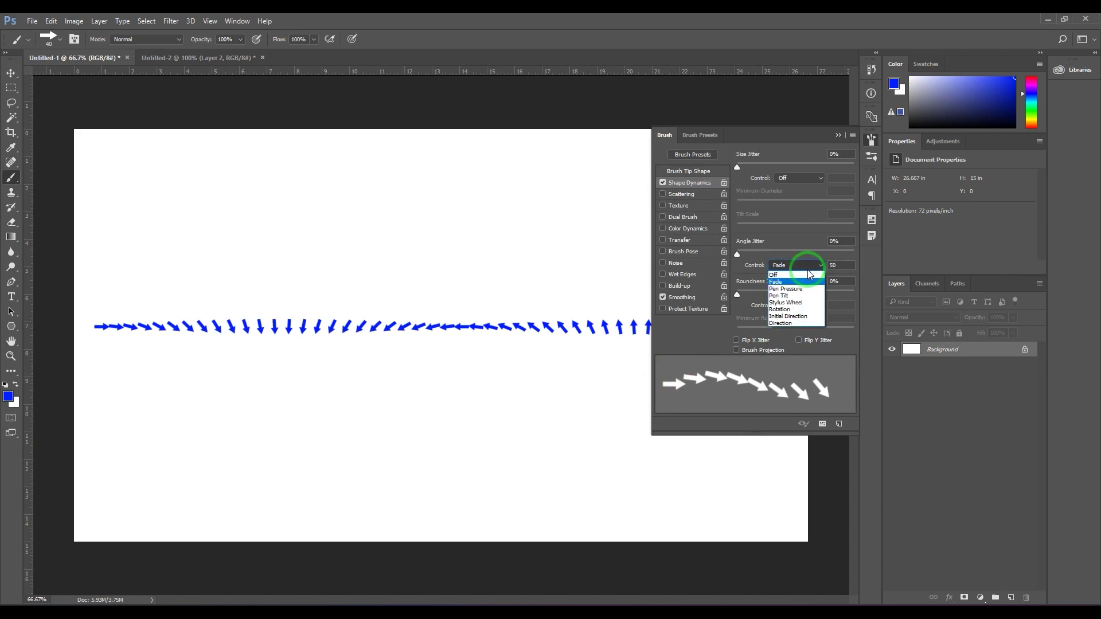
click(805, 287)
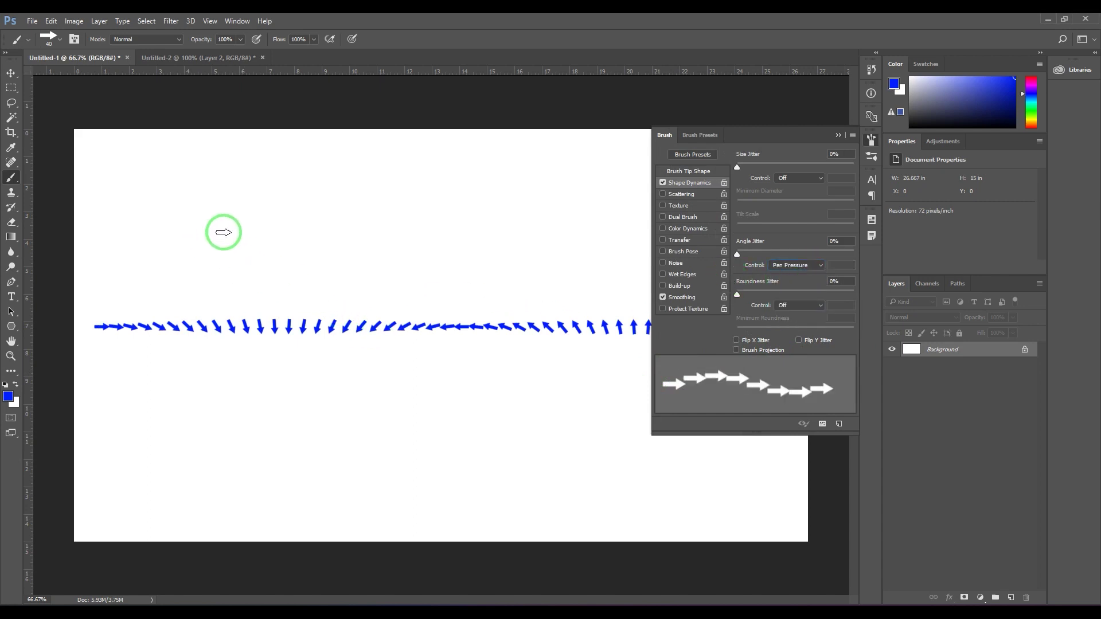
mouse_move(207, 238)
mouse_down()
mouse_move(363, 223)
mouse_move(447, 305)
mouse_move(492, 286)
mouse_move(481, 225)
mouse_move(515, 208)
mouse_move(563, 241)
mouse_up()
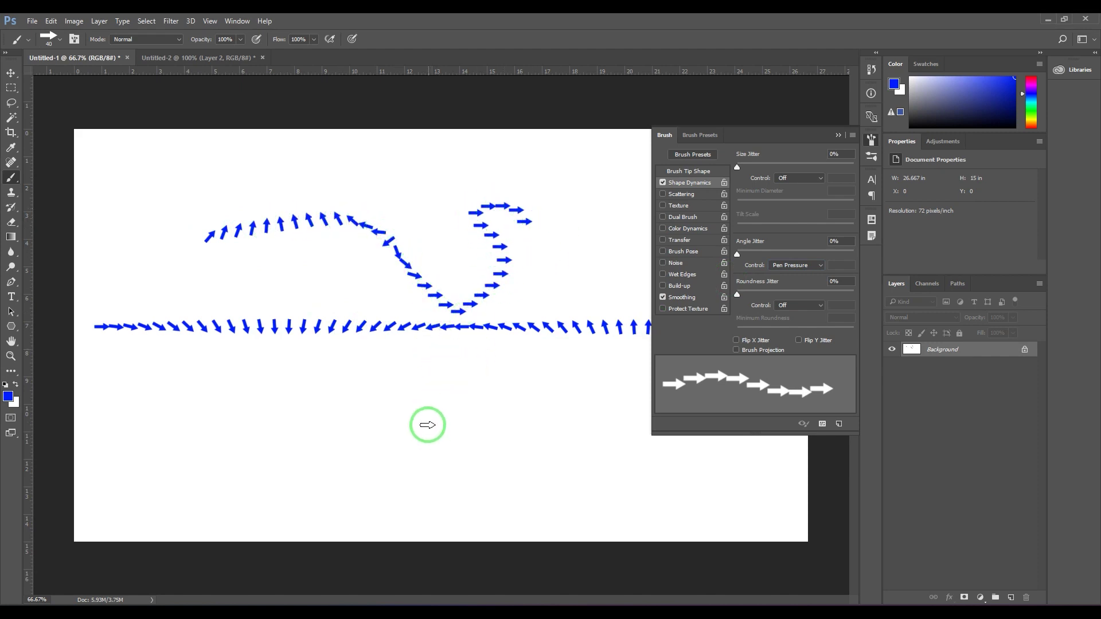
drag(293, 431, 642, 393)
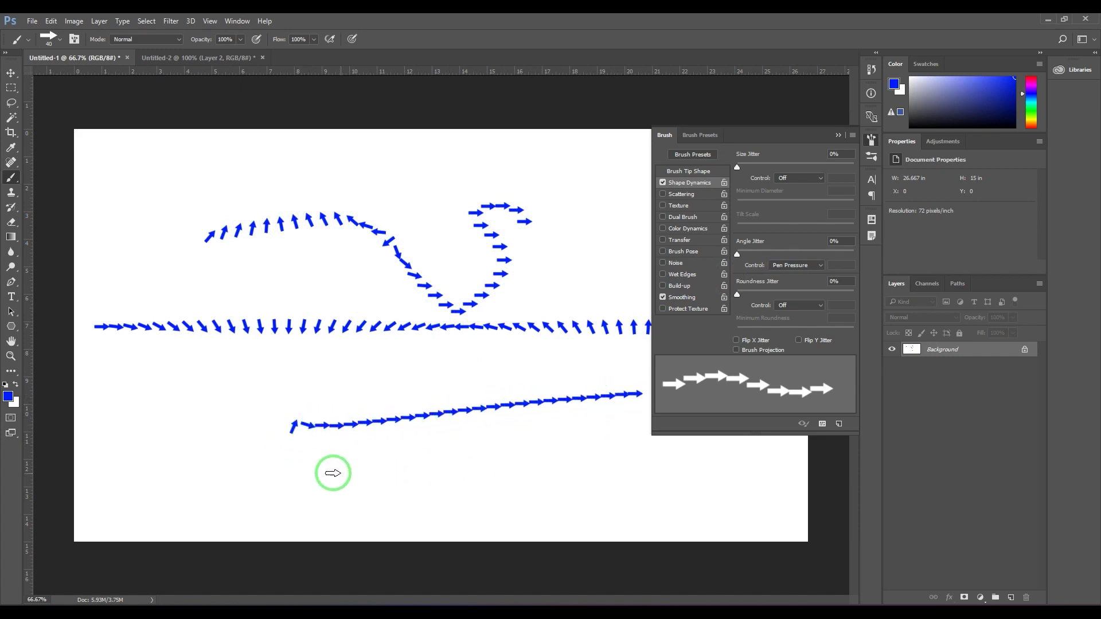
drag(307, 468, 660, 437)
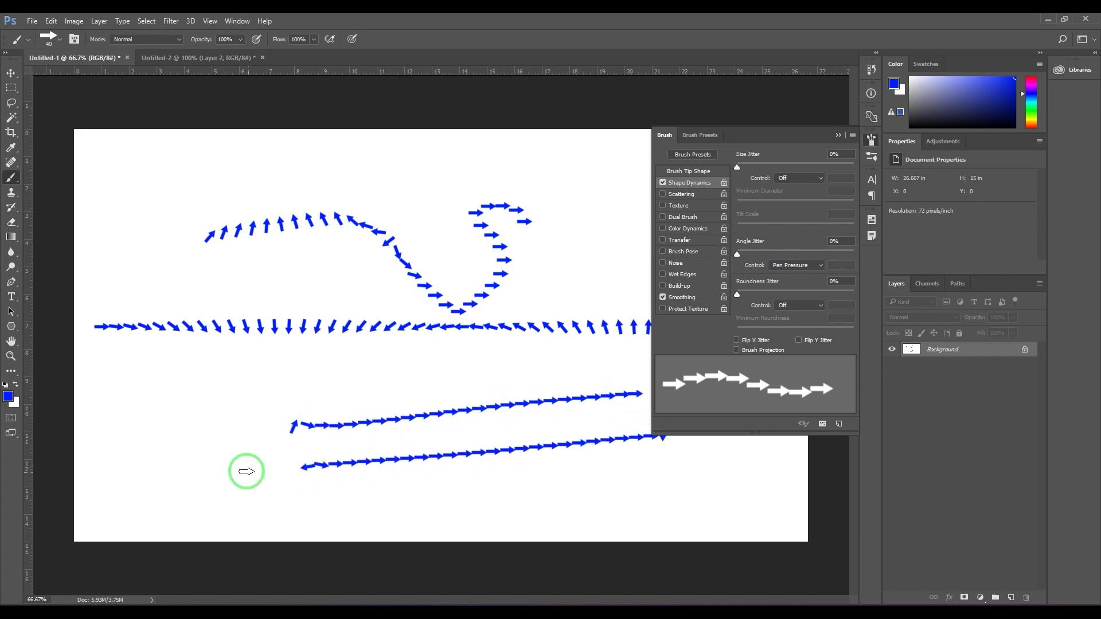
mouse_move(235, 477)
mouse_down()
mouse_move(201, 458)
mouse_move(223, 447)
mouse_move(221, 430)
mouse_move(199, 417)
mouse_move(330, 401)
mouse_move(312, 380)
mouse_move(284, 377)
mouse_move(328, 360)
mouse_move(381, 371)
mouse_move(427, 353)
mouse_move(464, 400)
mouse_up()
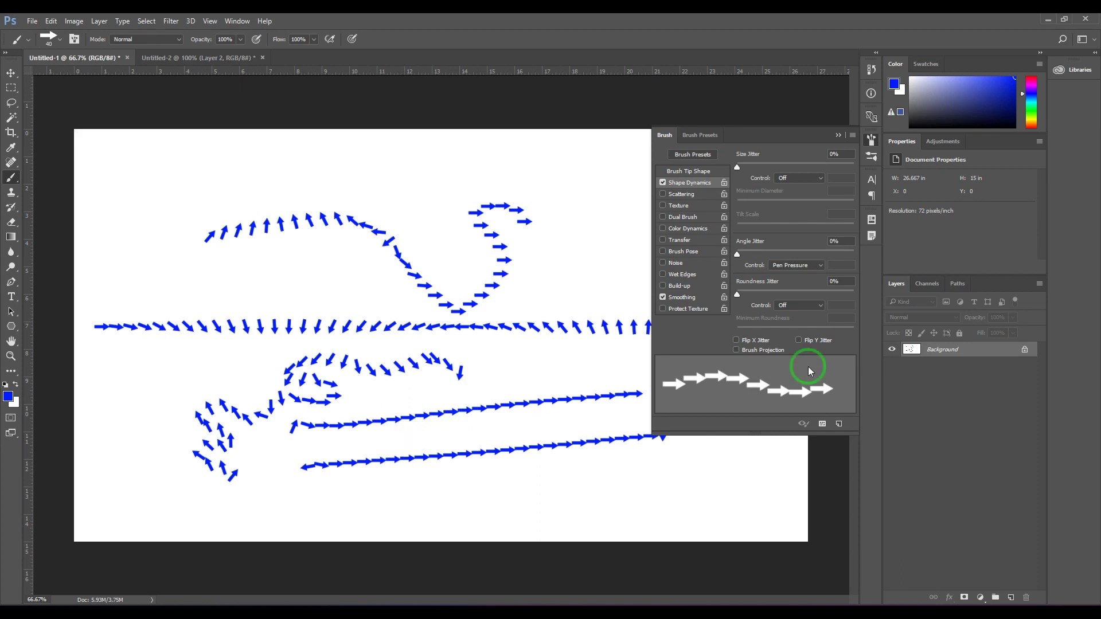
- Turn the Angle Jitter control Off and clear the canvas to white
click(790, 266)
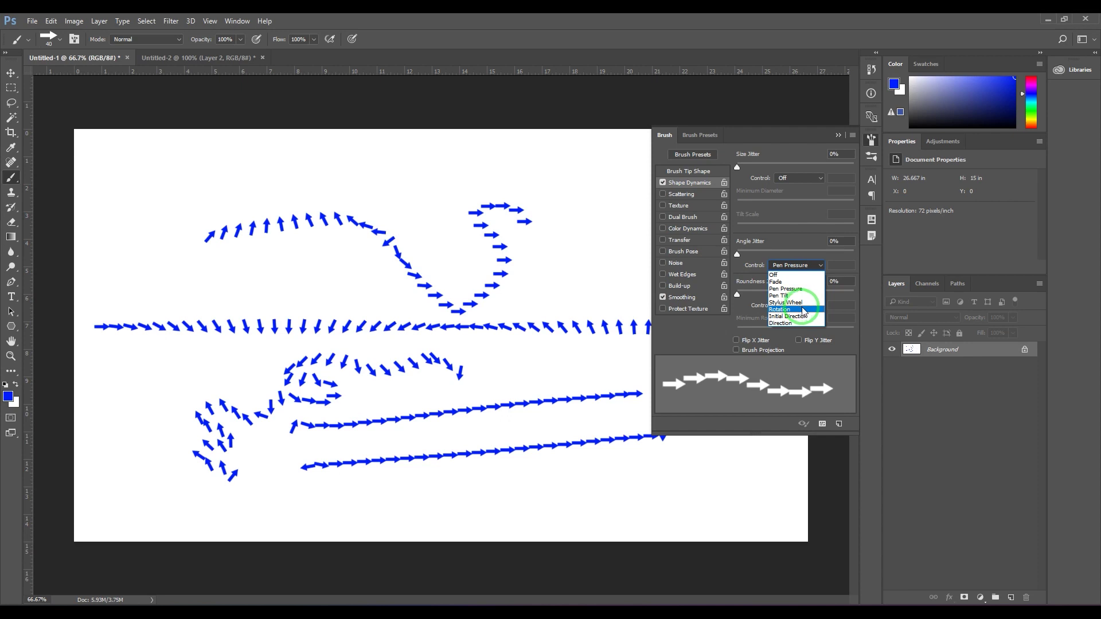
click(806, 275)
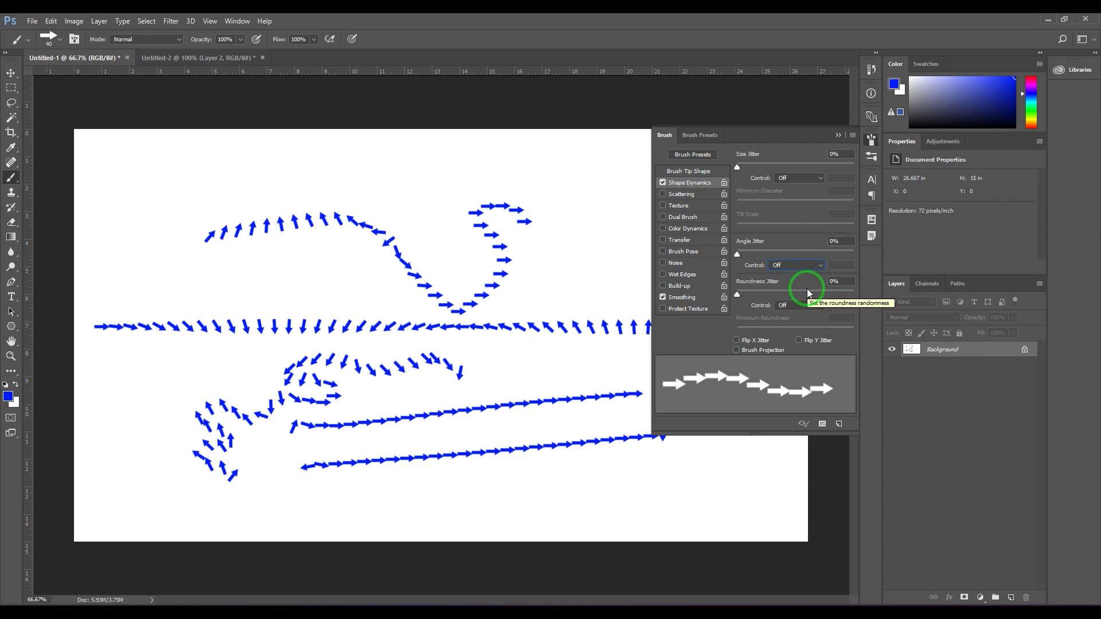
key(ctrl+BackSpace)
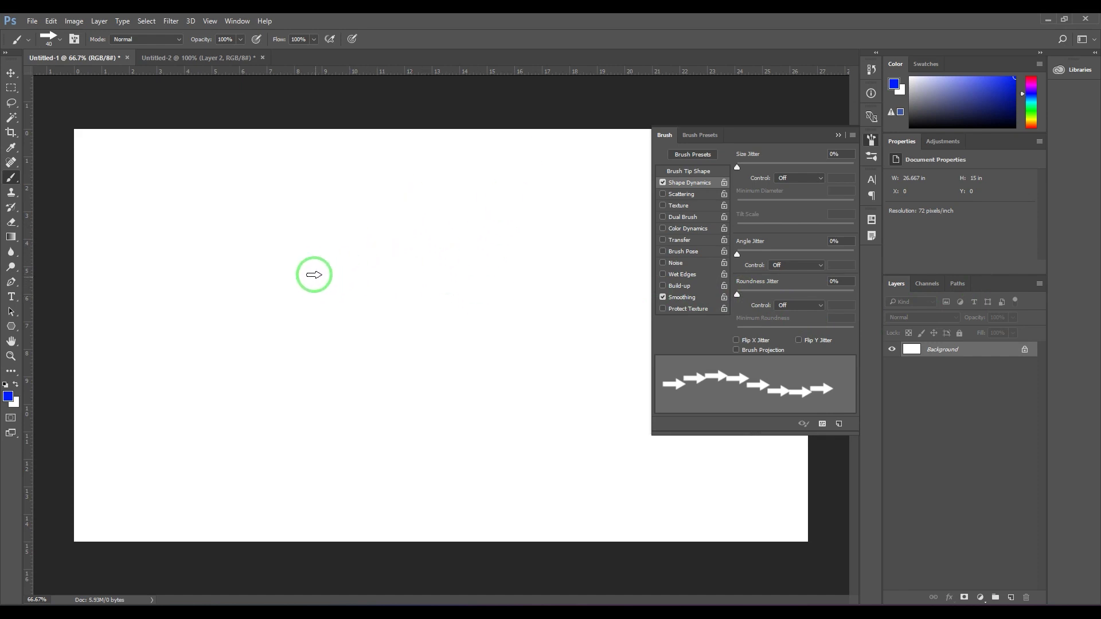
- Paint six straight arrow strokes in different directions around the middle of the canvas
mouse_move(363, 188)
mouse_down()
mouse_move(426, 299)
mouse_move(579, 221)
mouse_up()
mouse_move(446, 327)
mouse_down()
mouse_move(661, 374)
mouse_move(429, 459)
mouse_up()
drag(401, 317, 232, 394)
drag(370, 282, 138, 307)
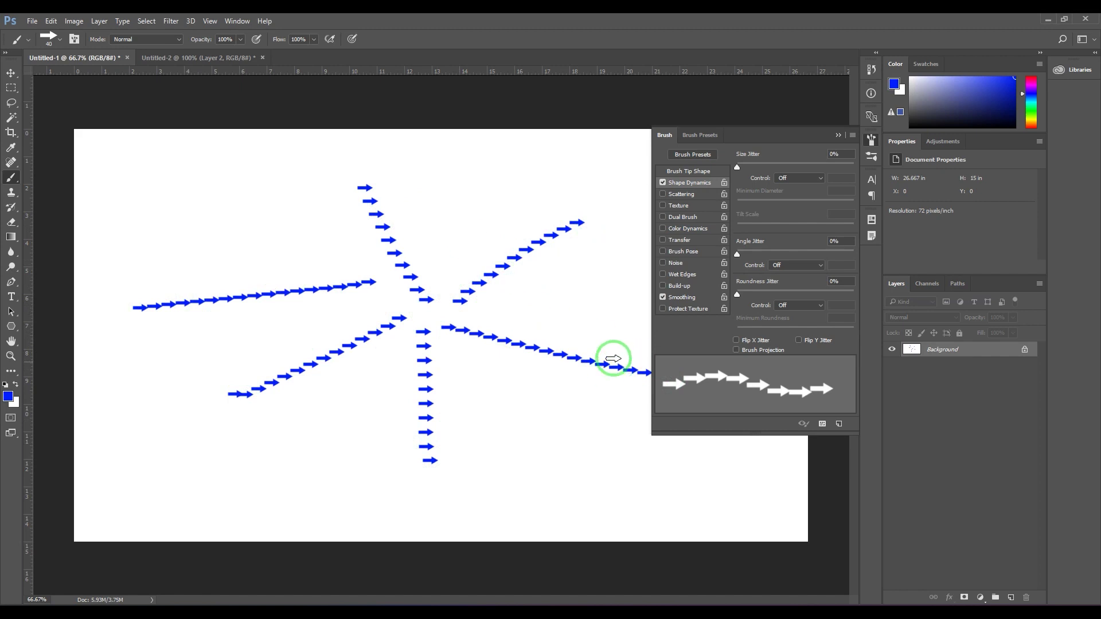
- Clear the canvas to white and set the Angle Jitter control to Initial Direction
key(ctrl+BackSpace)
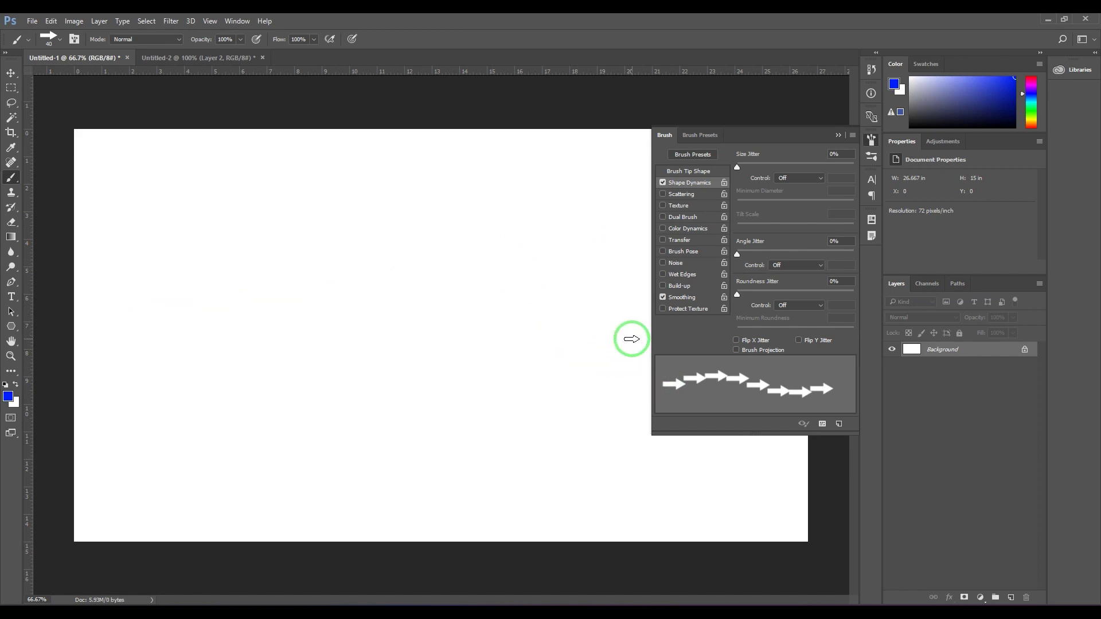
click(783, 265)
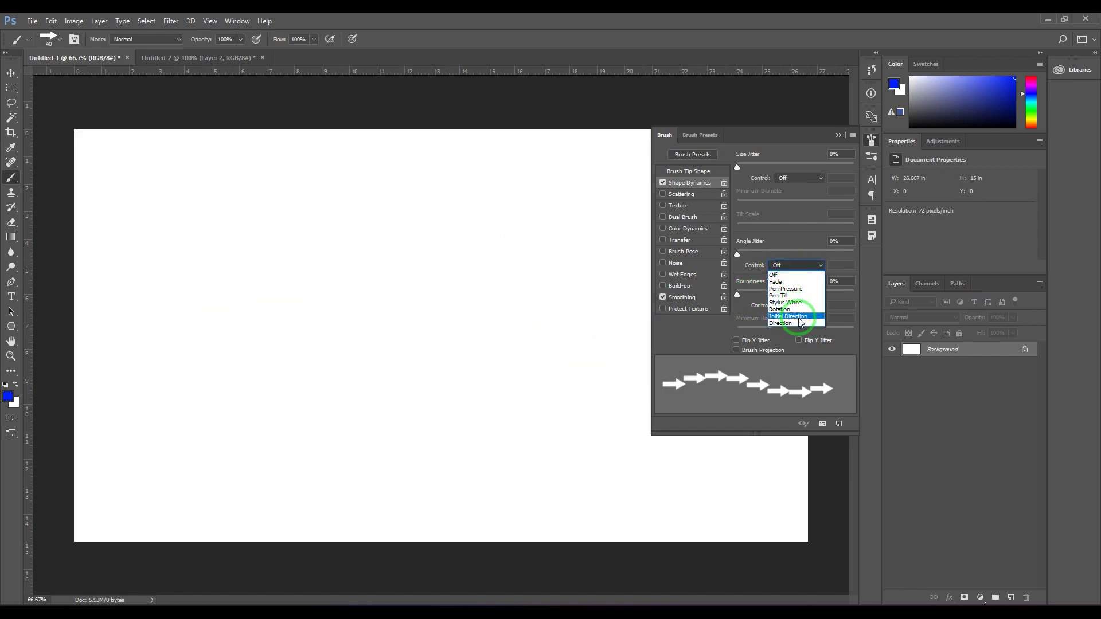
click(791, 316)
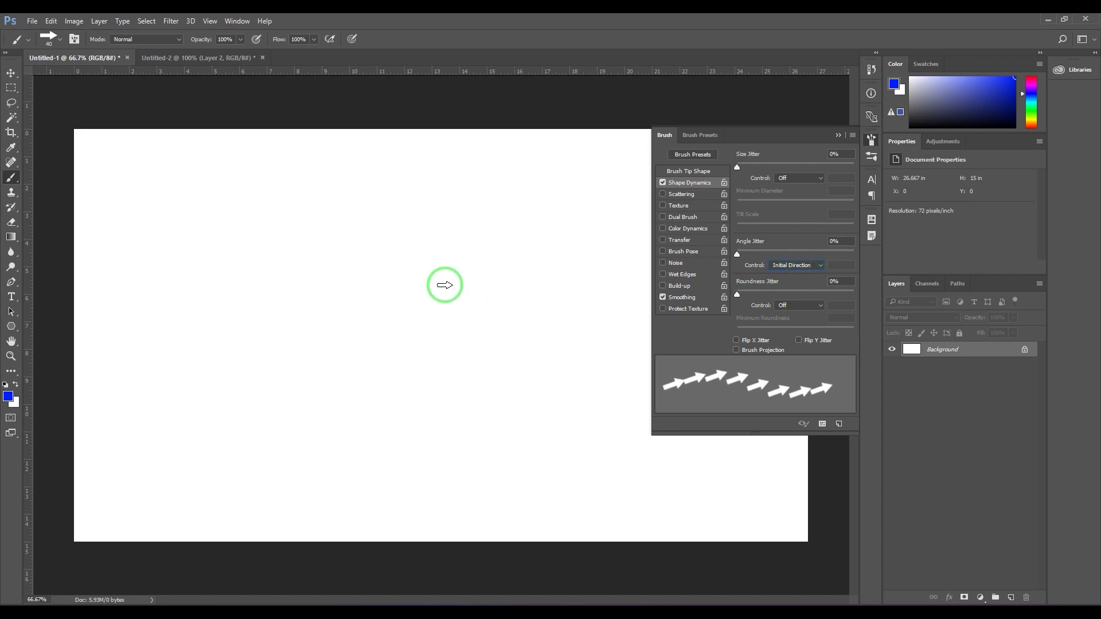
- Paint six arrow strokes radiating outward from the middle of the canvas, and clear the canvas to white
drag(446, 314, 412, 209)
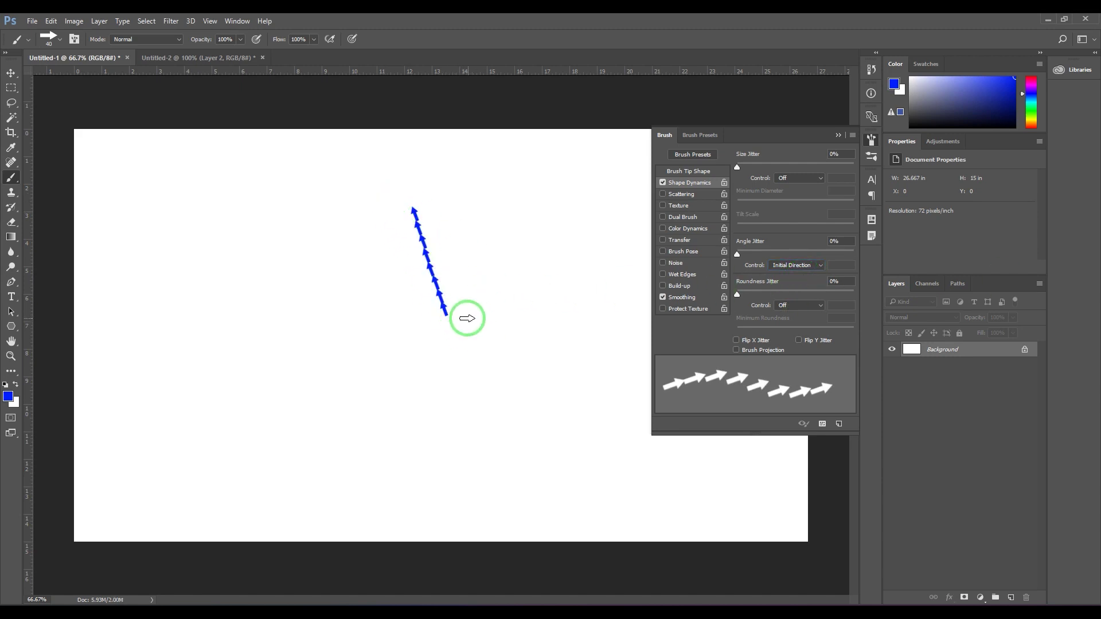
drag(460, 319, 559, 226)
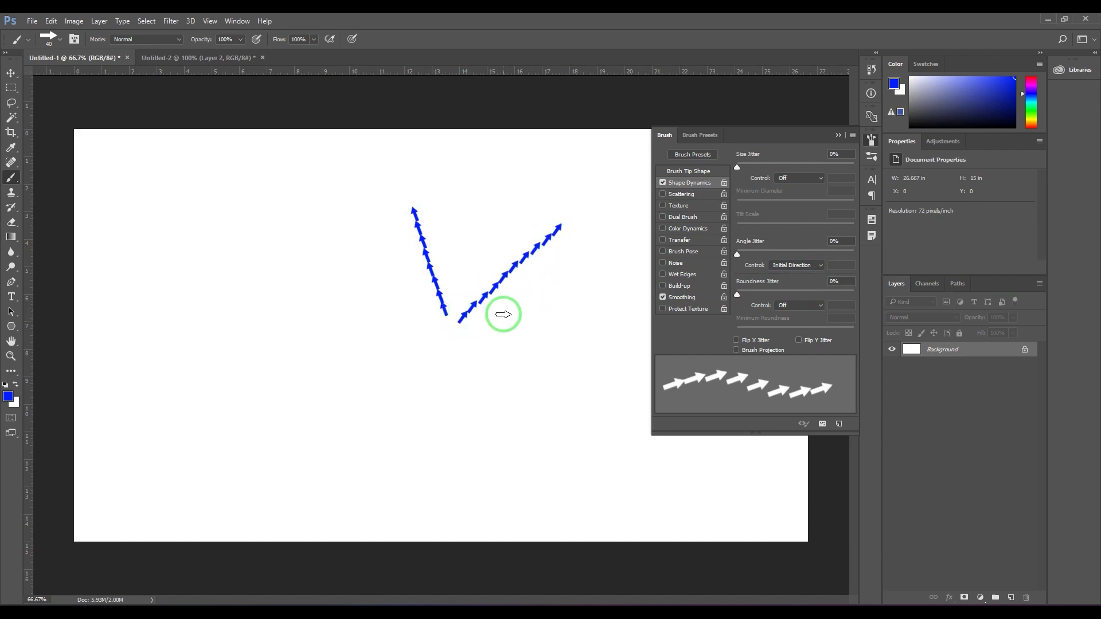
drag(466, 330, 624, 315)
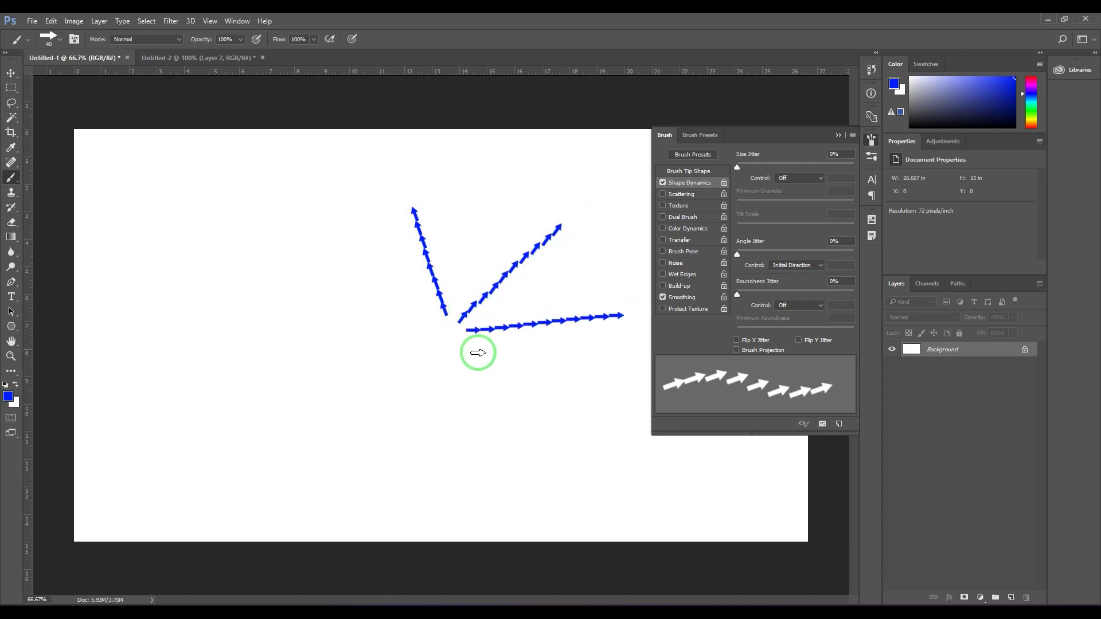
mouse_move(457, 332)
mouse_down()
mouse_move(499, 400)
mouse_move(501, 433)
mouse_move(368, 401)
mouse_up()
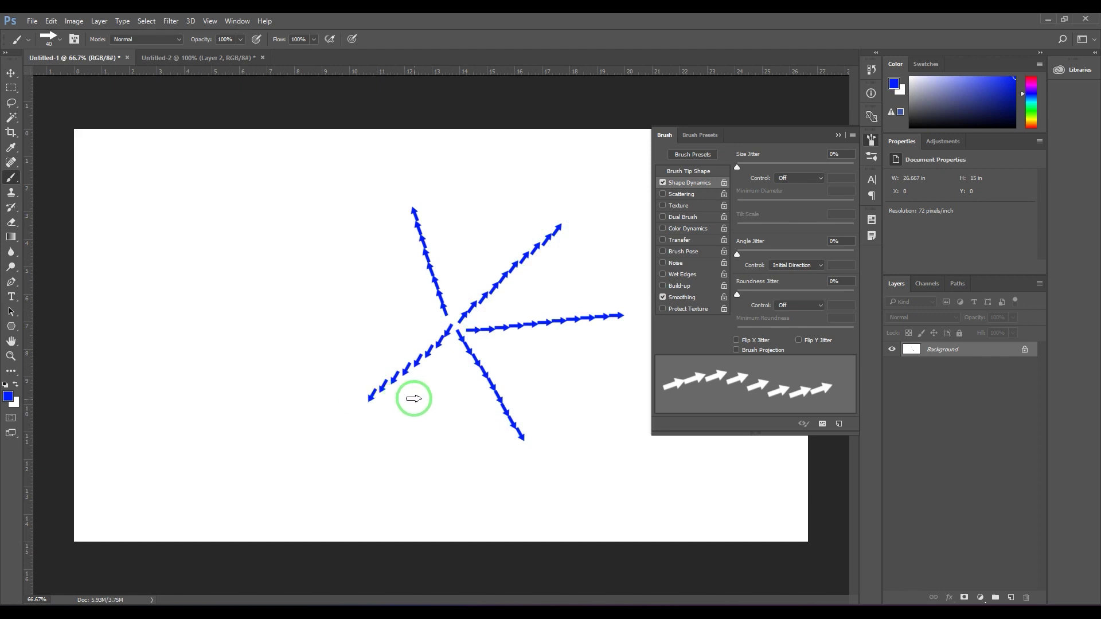
drag(447, 321, 304, 340)
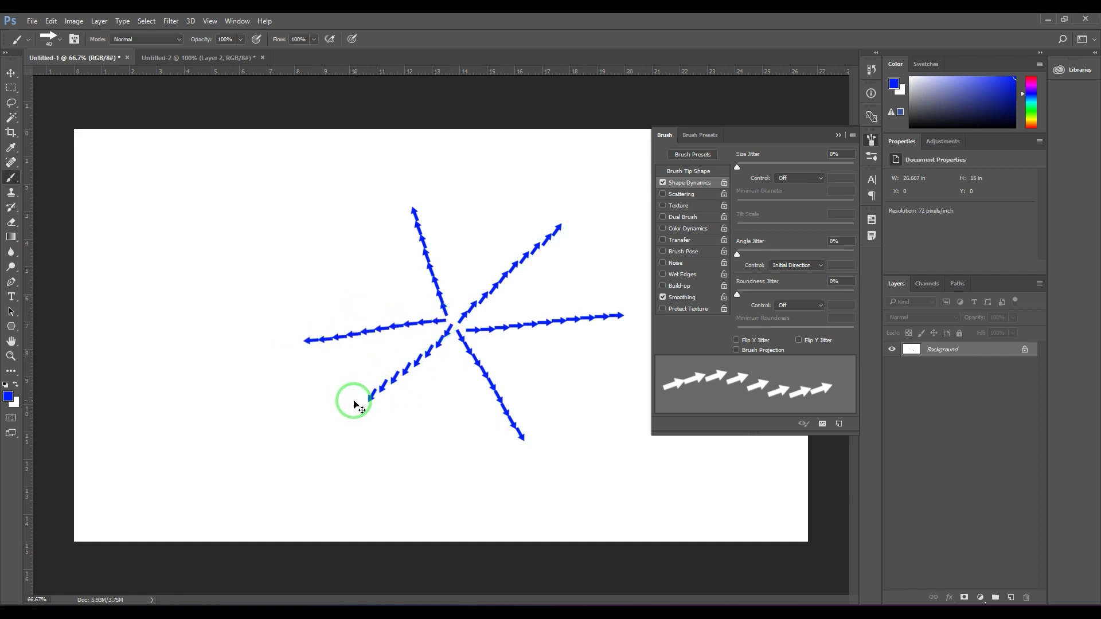
key(ctrl+BackSpace)
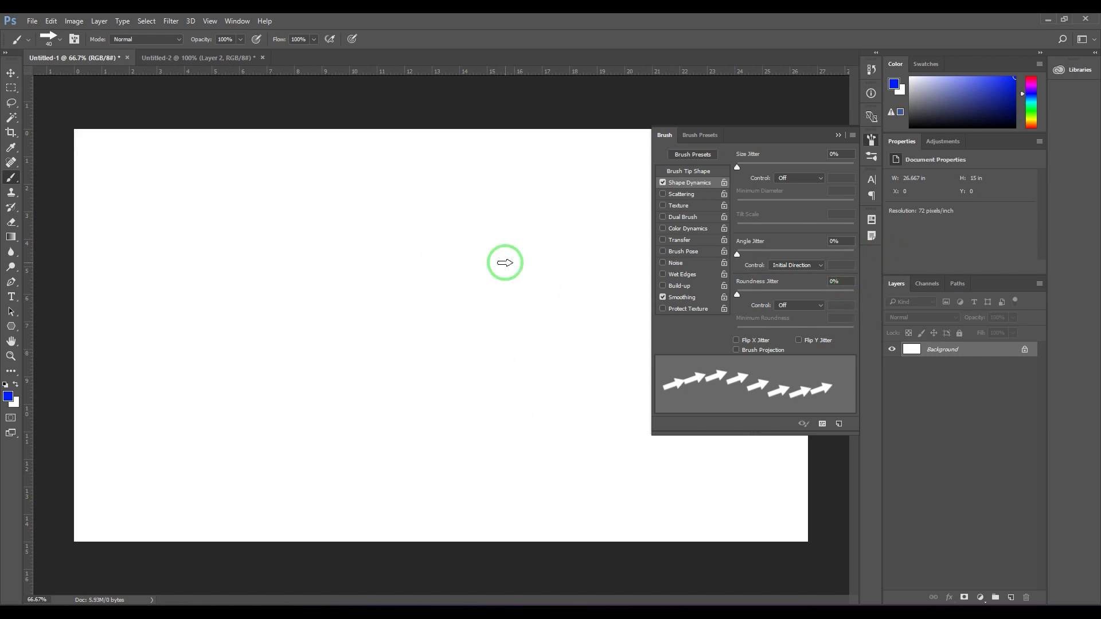
- Paint two long arrow strokes that change direction along the way, undoing each one
mouse_move(504, 395)
mouse_down()
mouse_move(428, 296)
mouse_move(377, 384)
mouse_move(295, 335)
mouse_move(222, 418)
mouse_move(149, 294)
mouse_move(152, 261)
mouse_move(215, 213)
mouse_move(274, 233)
mouse_move(418, 193)
mouse_move(501, 194)
mouse_up()
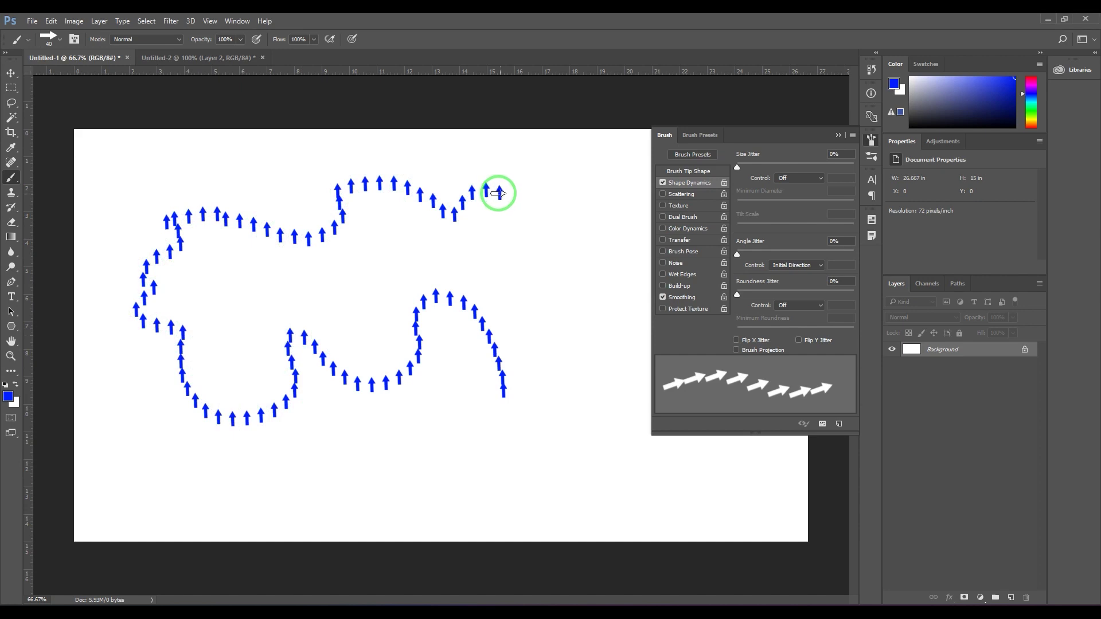
key(ctrl+z)
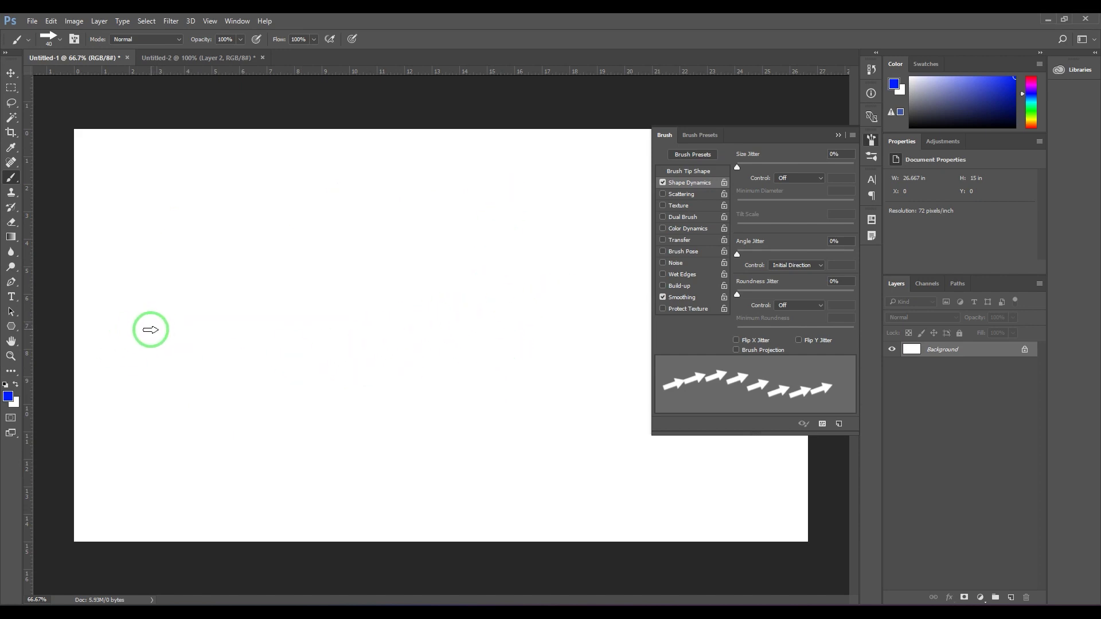
mouse_move(151, 330)
mouse_down()
mouse_move(207, 329)
mouse_move(217, 290)
mouse_move(198, 228)
mouse_move(342, 222)
mouse_move(329, 176)
mouse_move(382, 185)
mouse_move(414, 175)
mouse_move(470, 216)
mouse_move(465, 255)
mouse_up()
key(ctrl+z)
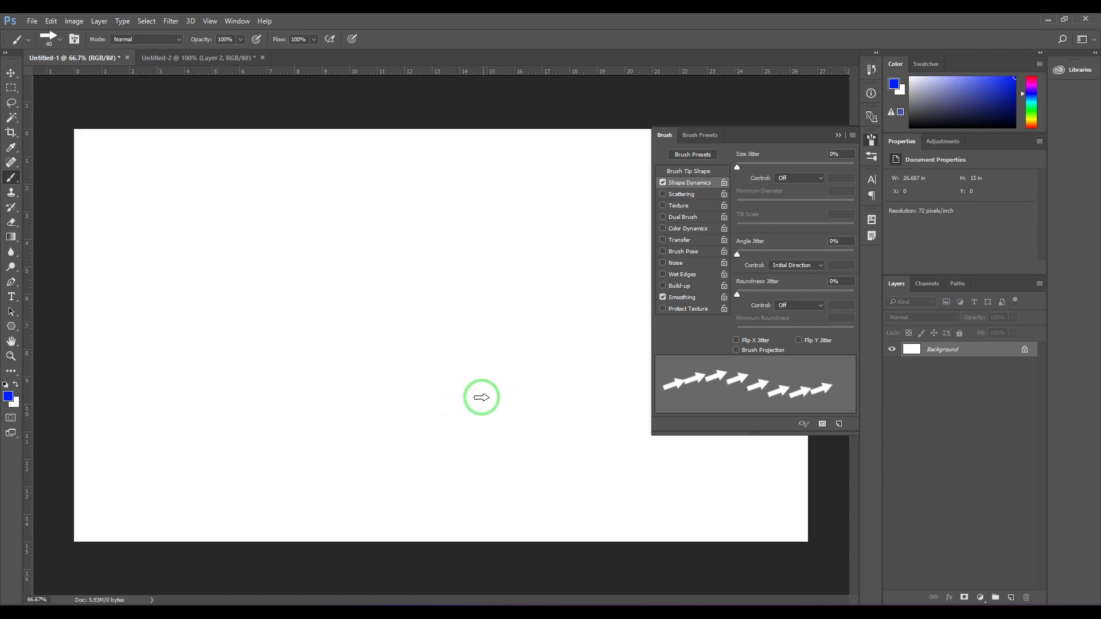
- Paint a short, slightly curved arrow stroke upward from the lower middle of the canvas
drag(489, 403, 463, 282)
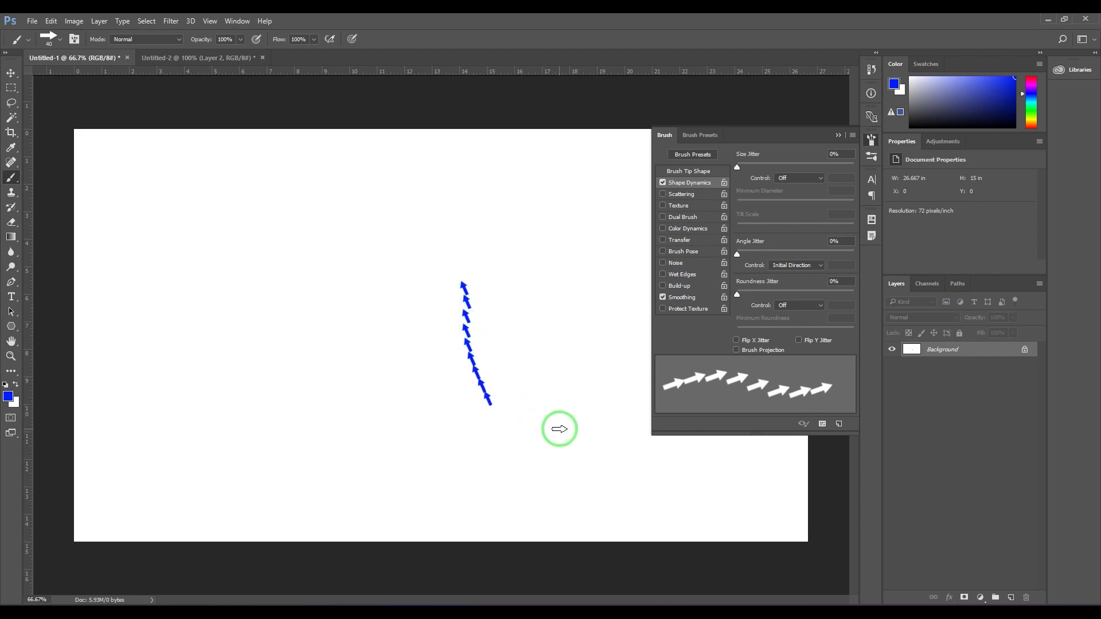
- Paint a second arrow stroke upward to the right of the first one, and undo both strokes
drag(562, 433, 551, 268)
key(ctrl+alt+z)
key(ctrl+alt+z)
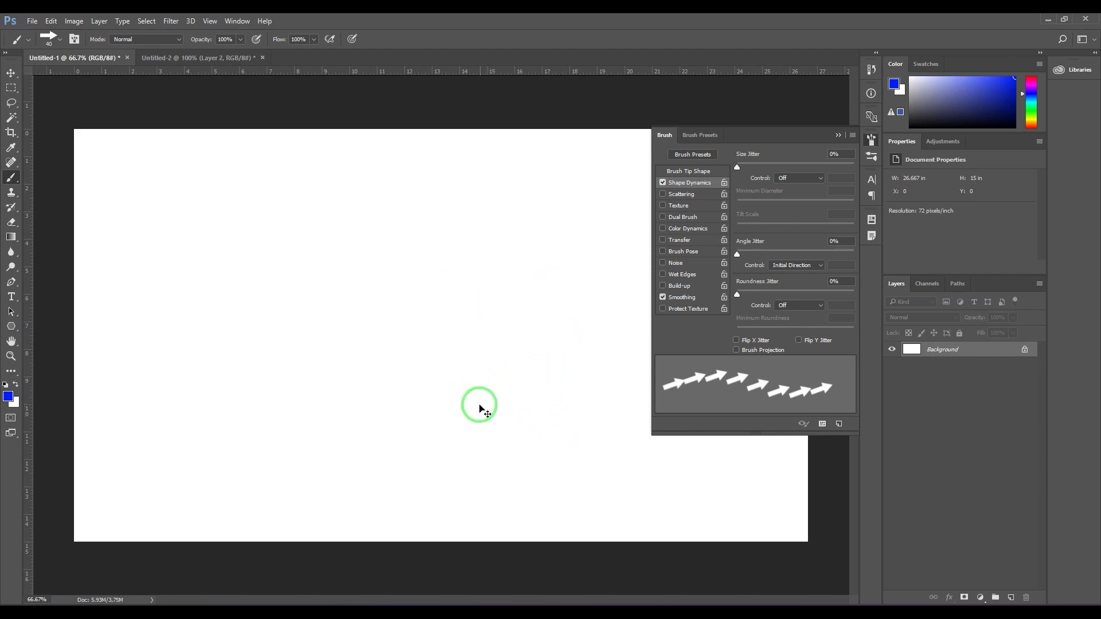
- Paint three arrow strokes from the lower middle of the canvas toward the upper left, upper right and lower left, and undo them
drag(484, 425, 433, 281)
drag(491, 436, 599, 323)
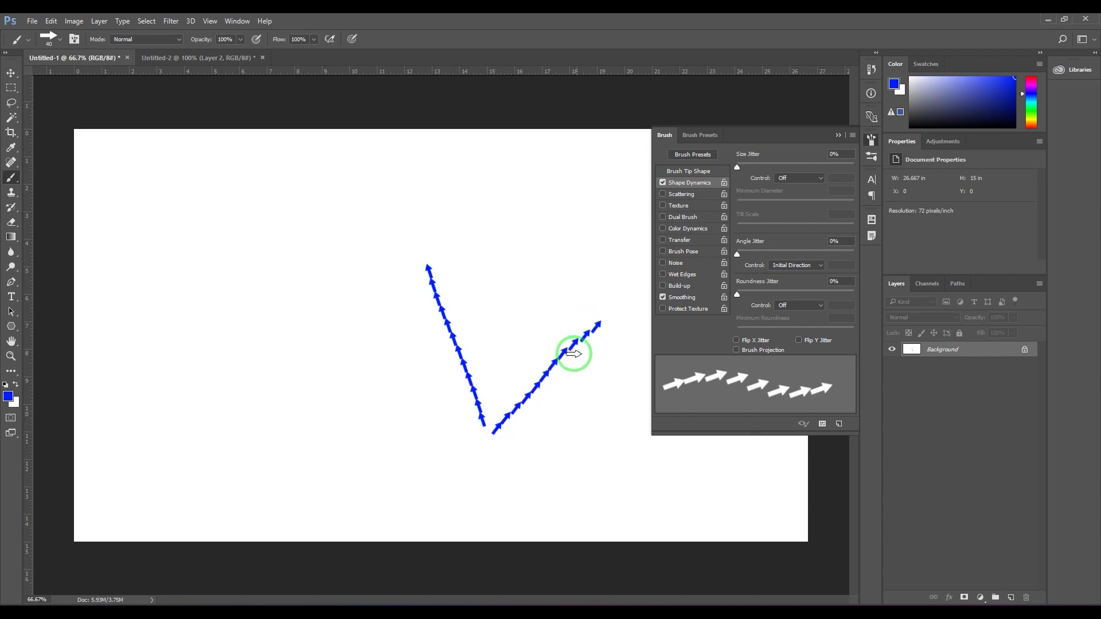
mouse_move(492, 436)
mouse_down()
mouse_move(556, 526)
mouse_move(454, 520)
mouse_move(436, 538)
mouse_move(292, 470)
mouse_up()
key(ctrl+alt+z)
key(ctrl+alt+z)
key(ctrl+alt+z)
key(ctrl+alt+z)
key(ctrl+alt+z)
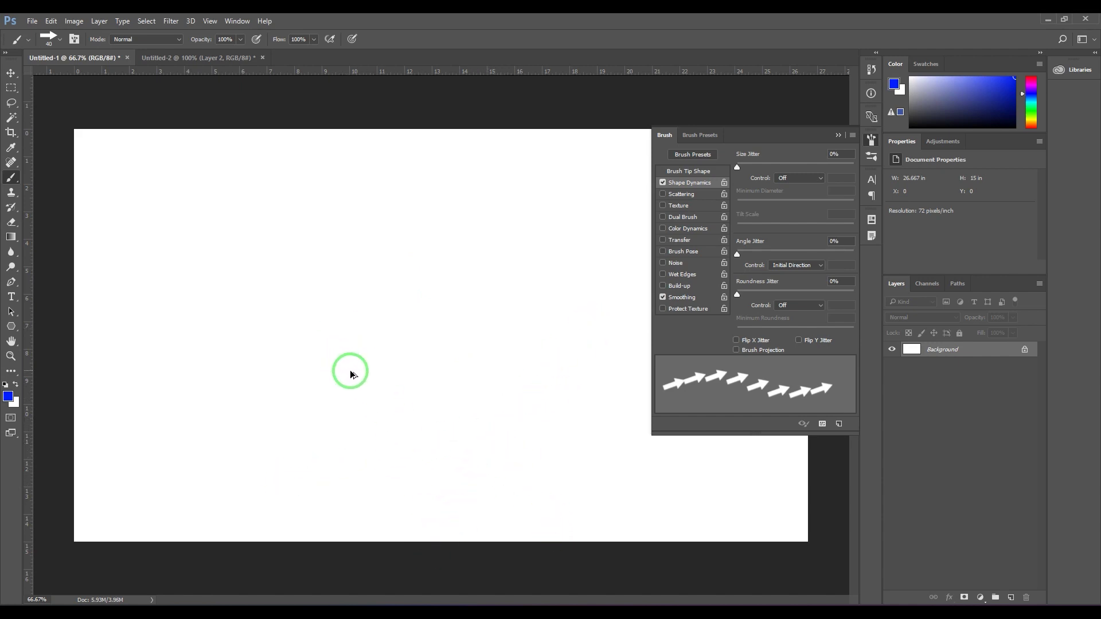
- Paint an arrow stroke that turns sharply to the right and four arrow strokes radiating in a cross, undoing them all
mouse_move(362, 457)
mouse_down()
mouse_move(316, 351)
mouse_move(477, 332)
mouse_up()
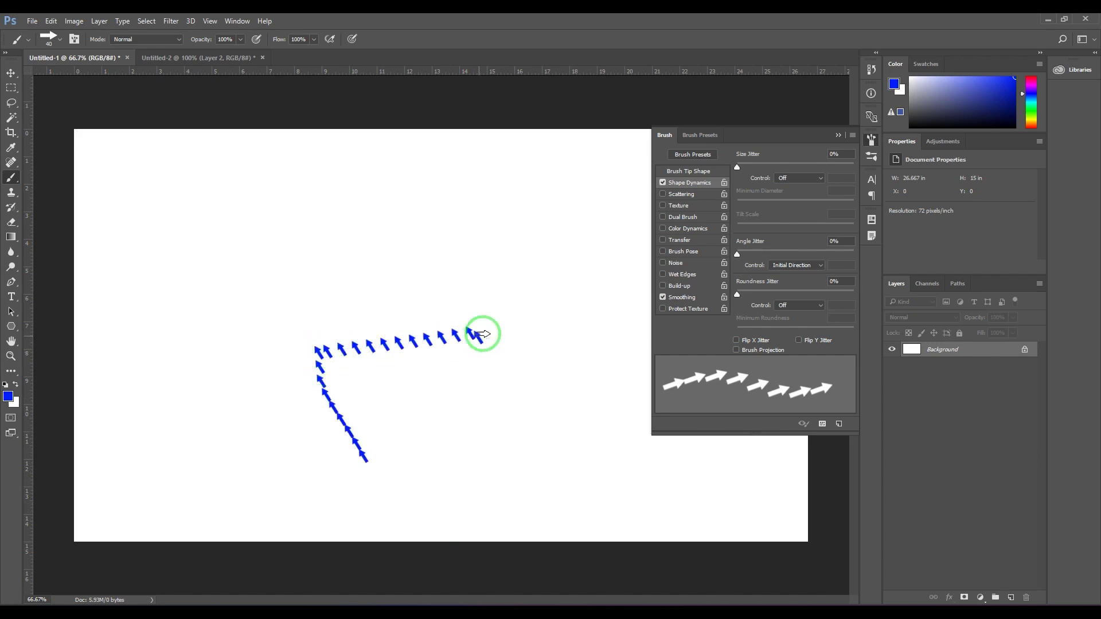
key(ctrl+alt+z)
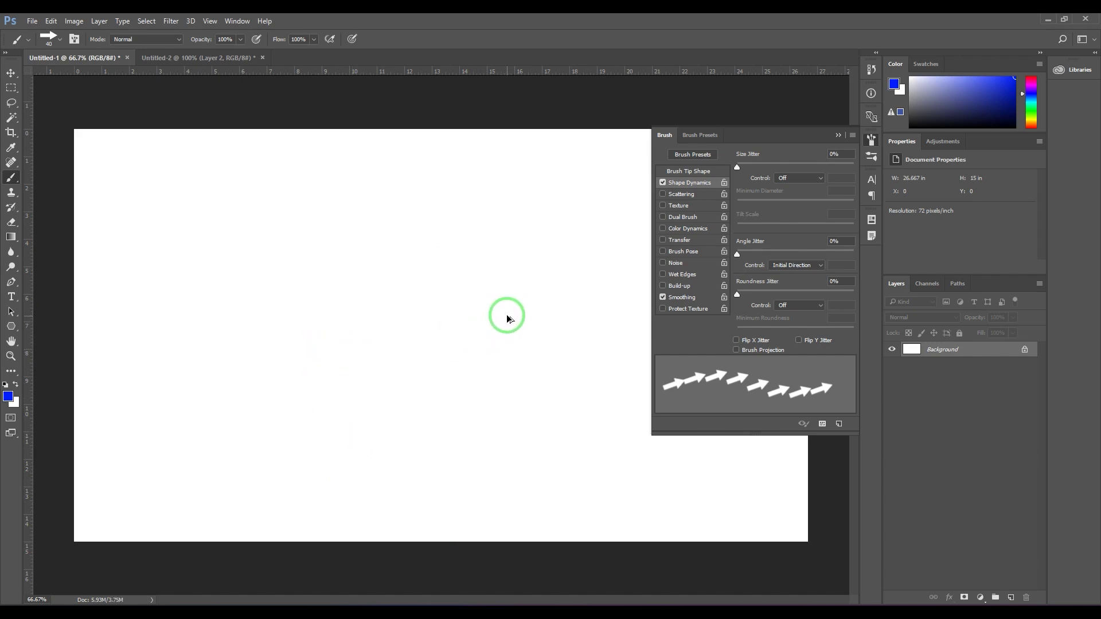
mouse_move(470, 343)
mouse_down()
mouse_move(441, 205)
mouse_move(616, 314)
mouse_move(259, 399)
mouse_move(486, 465)
mouse_up()
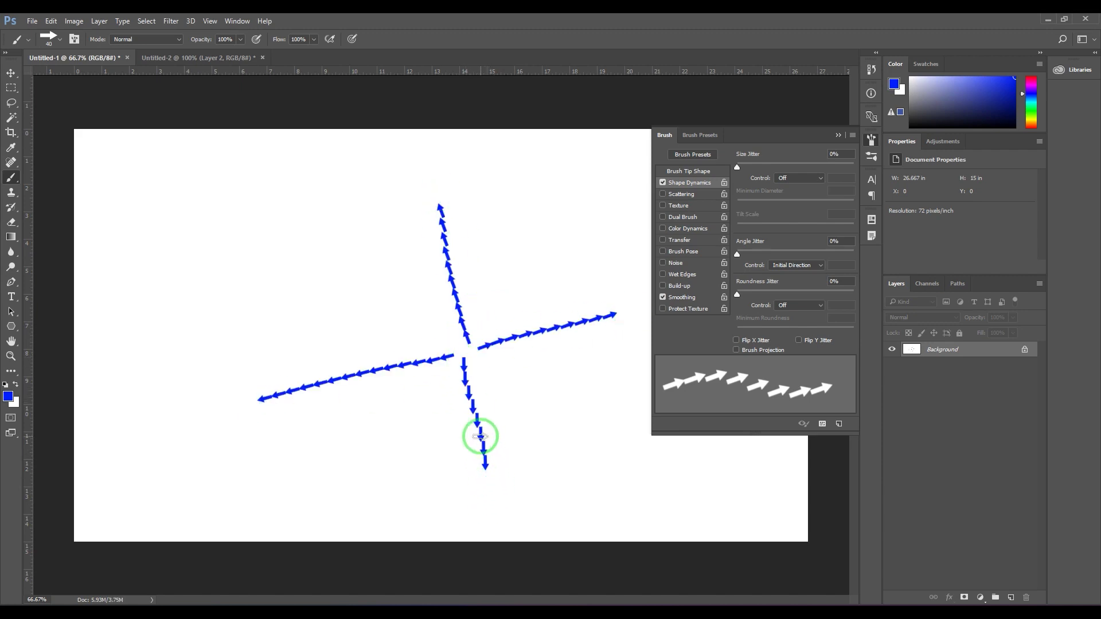
key(ctrl+alt+z)
key(ctrl+alt+z)
key(ctrl+alt+z)
key(ctrl+alt+z)
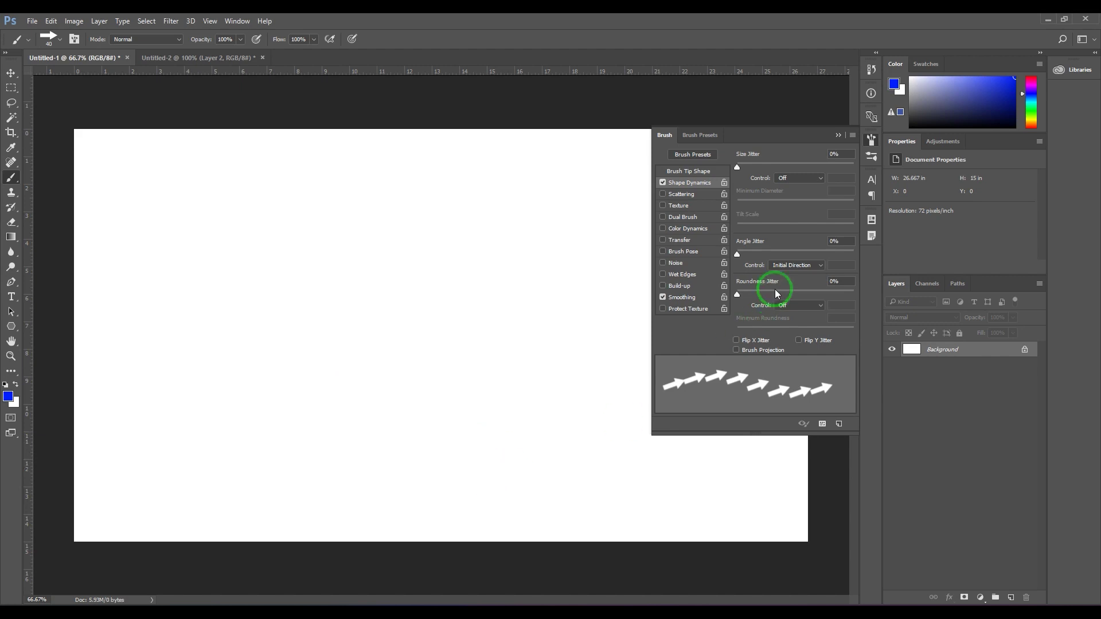
- Set the Angle Jitter control to Direction and paint a long arrow stroke across the canvas
click(791, 264)
click(796, 323)
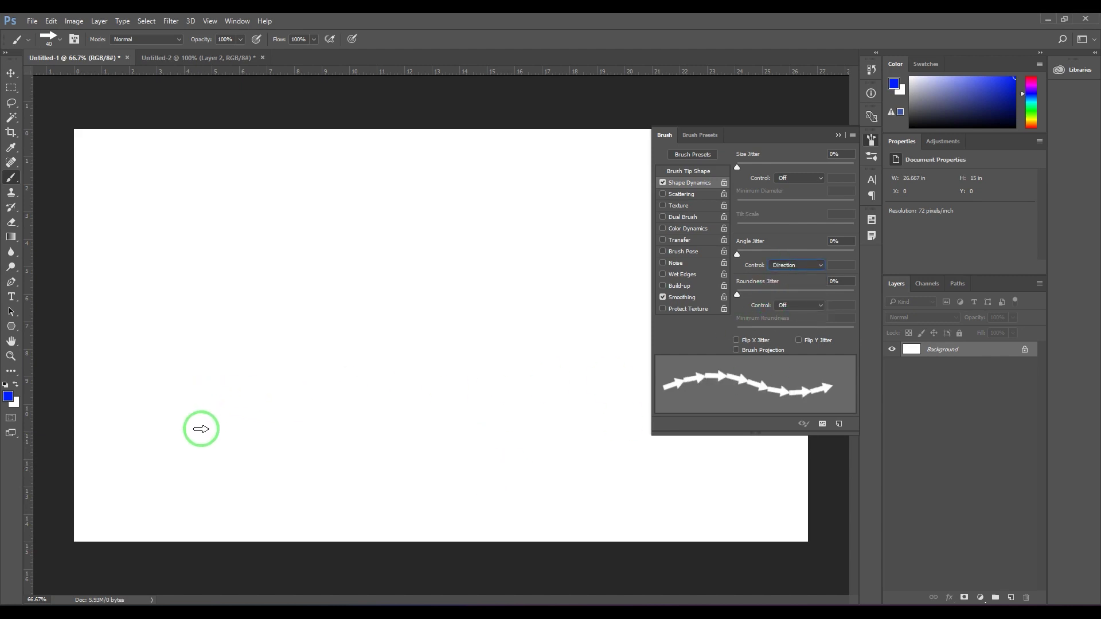
mouse_move(204, 448)
mouse_down()
mouse_move(164, 307)
mouse_move(274, 289)
mouse_move(408, 357)
mouse_move(576, 309)
mouse_move(447, 243)
mouse_move(316, 277)
mouse_move(239, 205)
mouse_move(582, 195)
mouse_move(542, 156)
mouse_move(625, 213)
mouse_move(627, 306)
mouse_move(588, 492)
mouse_up()
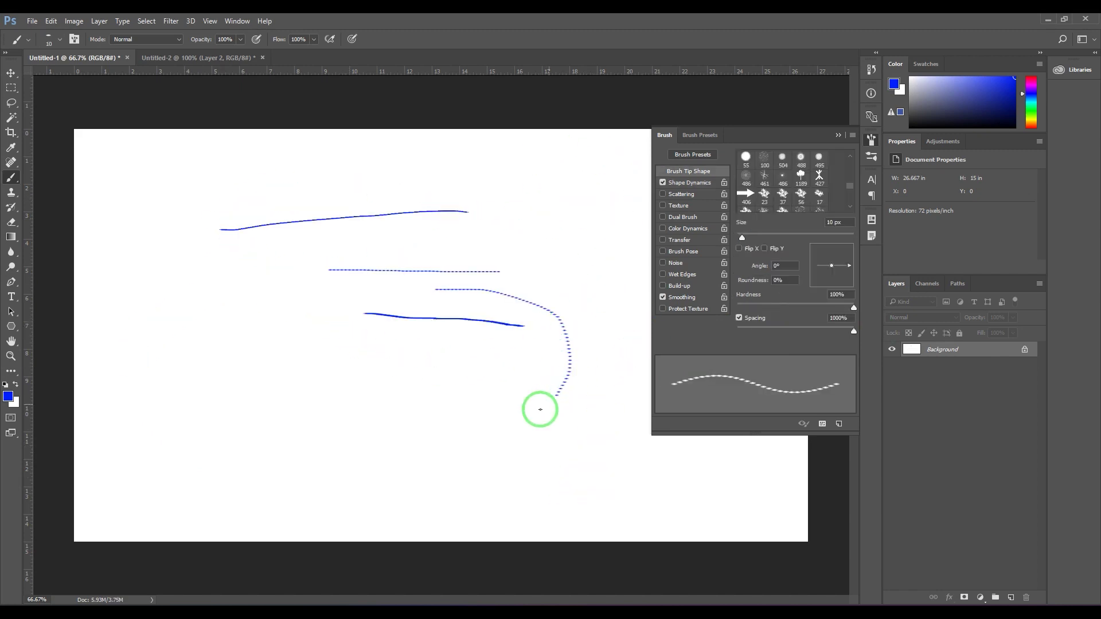
- Paint a large curved stroke and a wavy stroke with the flattened 10 px dash brush
drag(537, 405, 483, 420)
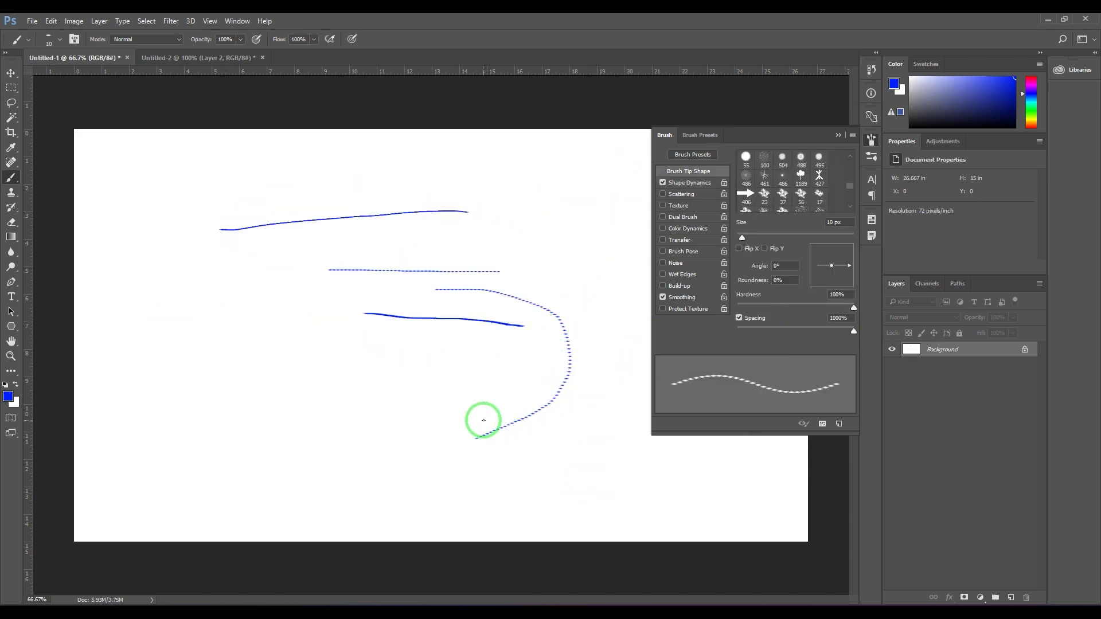
key(ctrl+plus)
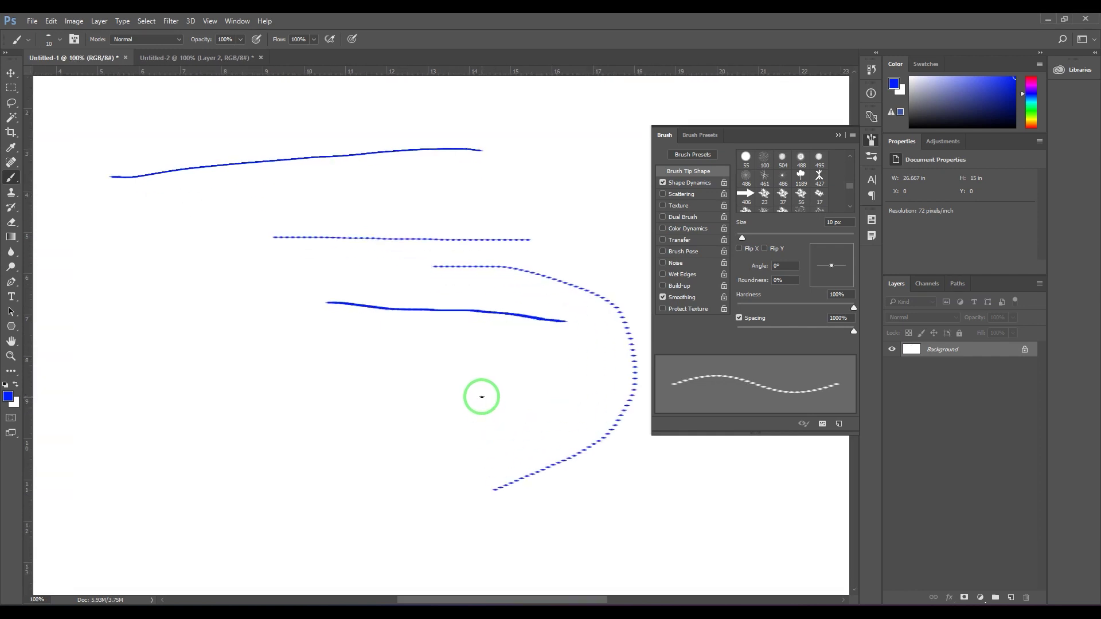
mouse_move(249, 367)
mouse_down()
mouse_move(255, 420)
mouse_move(282, 454)
mouse_move(326, 408)
mouse_move(384, 412)
mouse_move(389, 370)
mouse_move(424, 410)
mouse_up()
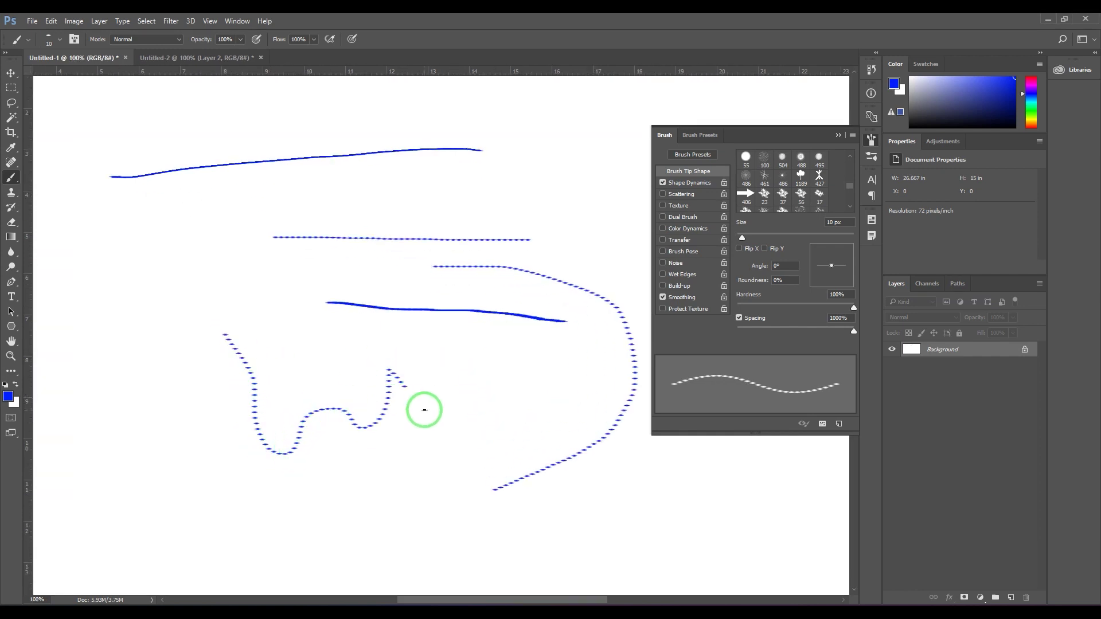
- Set the Angle Jitter control to Direction in the dash brush's Shape Dynamics
click(695, 183)
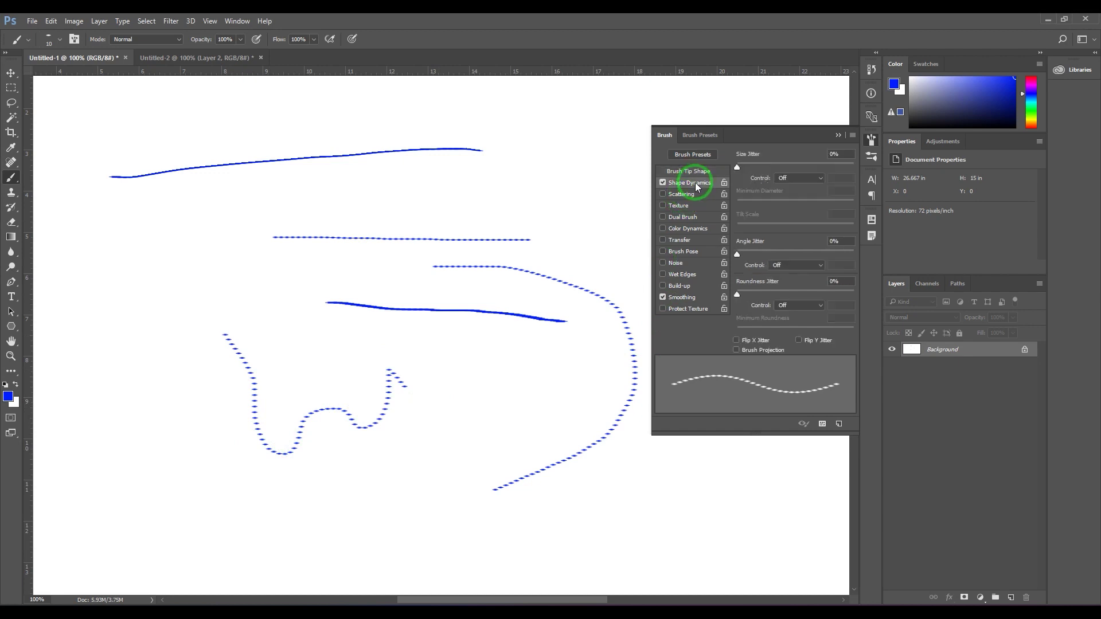
click(786, 266)
click(791, 320)
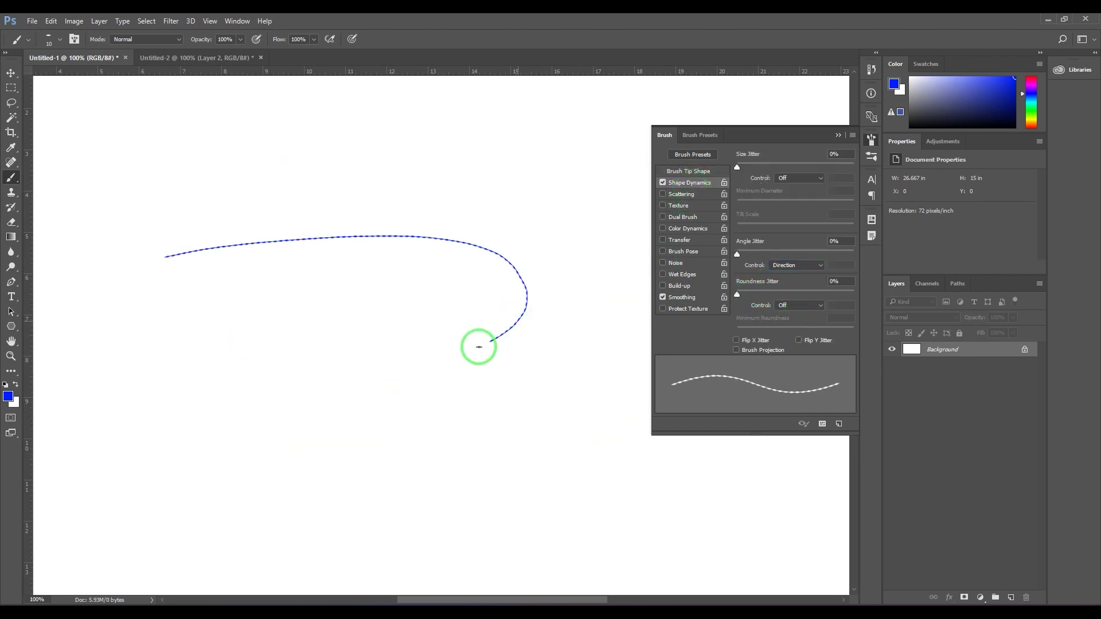
- Paint a long winding dashed stroke across the canvas, and undo it
mouse_move(478, 347)
mouse_down()
mouse_move(375, 375)
mouse_move(366, 438)
mouse_move(523, 401)
mouse_move(520, 460)
mouse_move(643, 422)
mouse_move(578, 363)
mouse_move(582, 270)
mouse_move(515, 194)
mouse_move(337, 193)
mouse_up()
key(ctrl+minus)
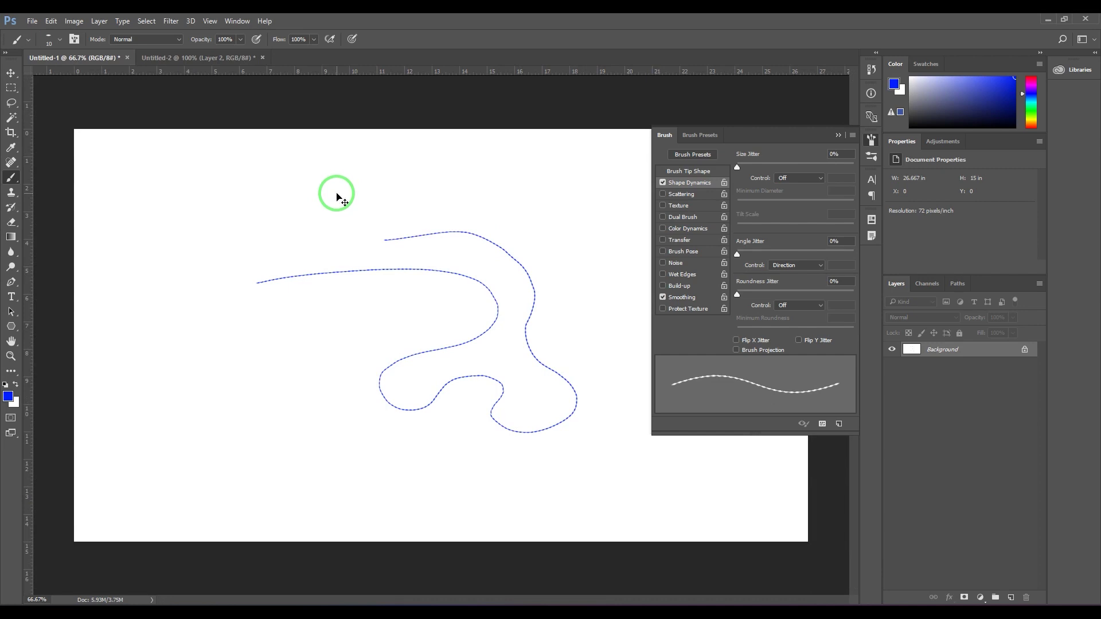
key(ctrl+z)
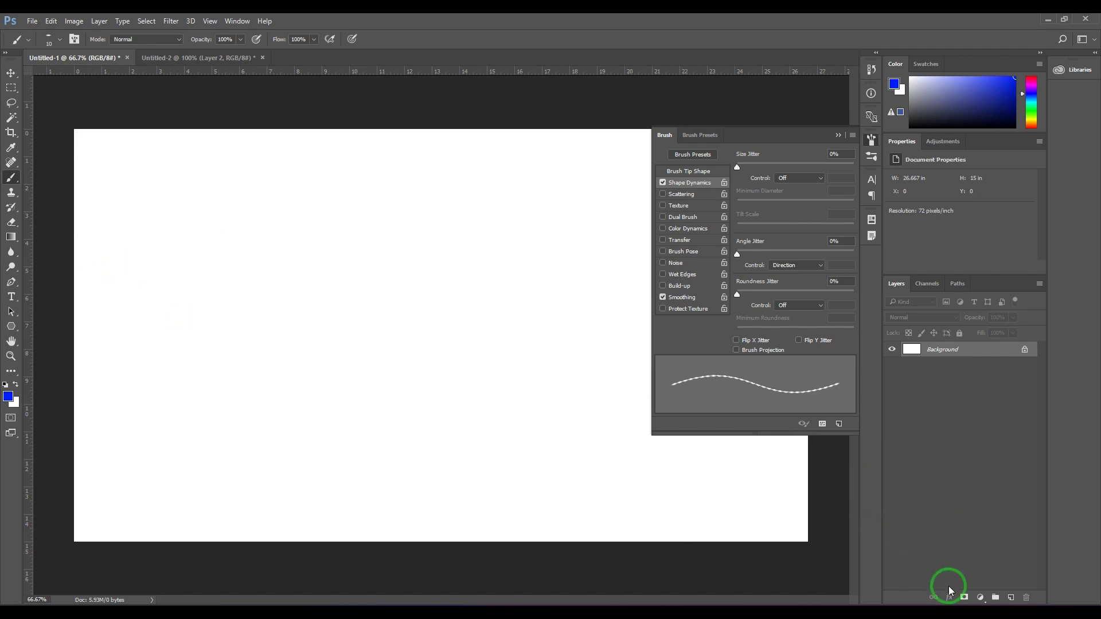
- Add a new layer and draw a six-sided polygon path across the left half of the canvas
click(1010, 598)
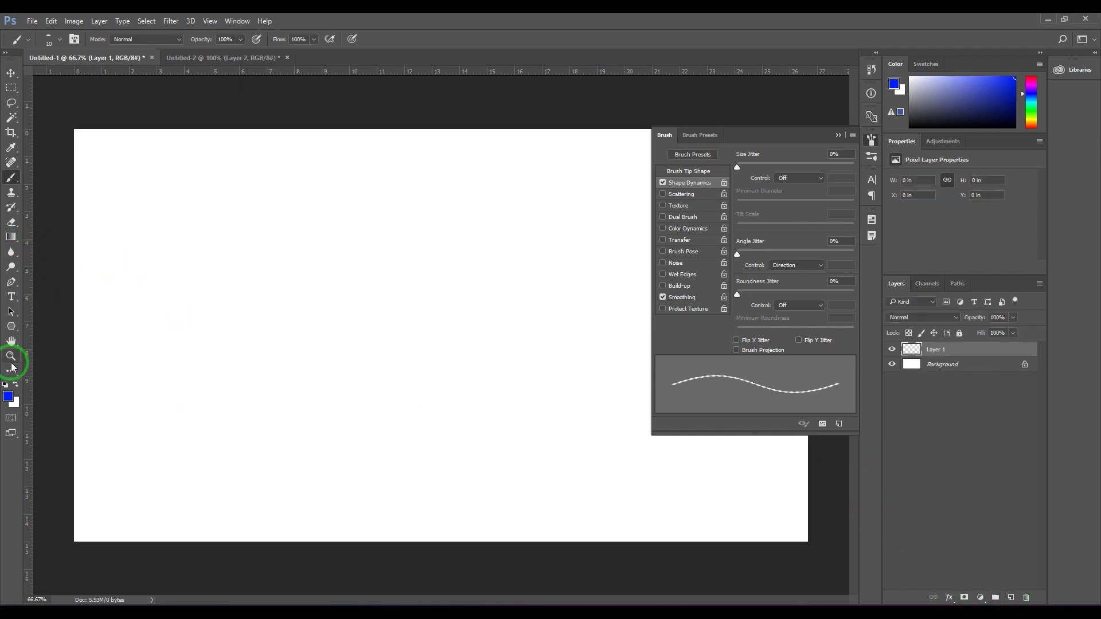
click(12, 331)
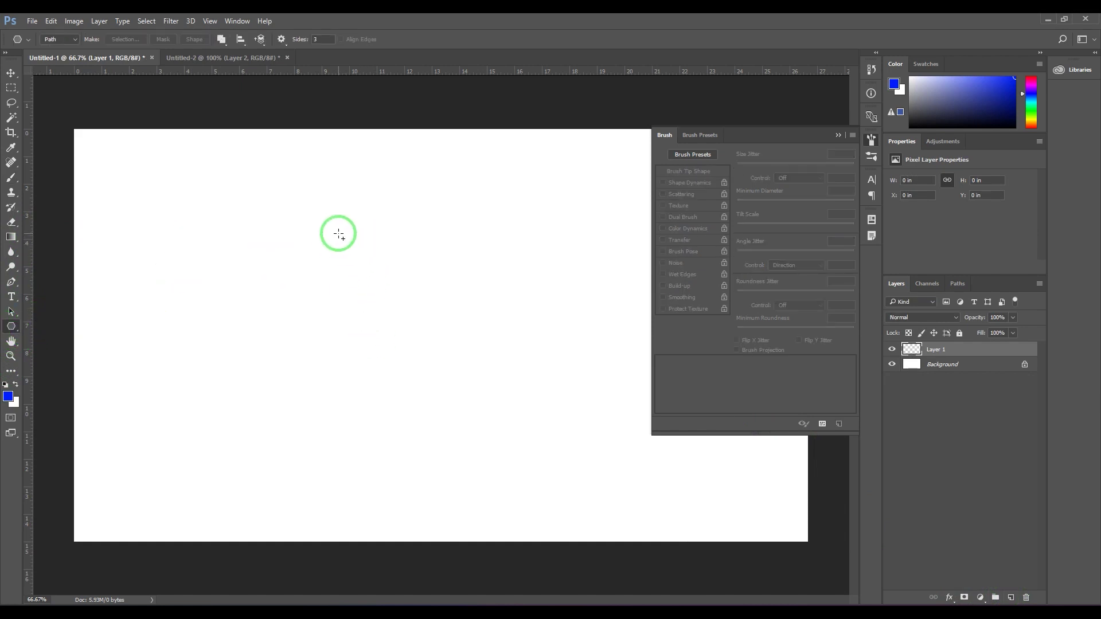
drag(338, 233, 484, 408)
key(ctrl+z)
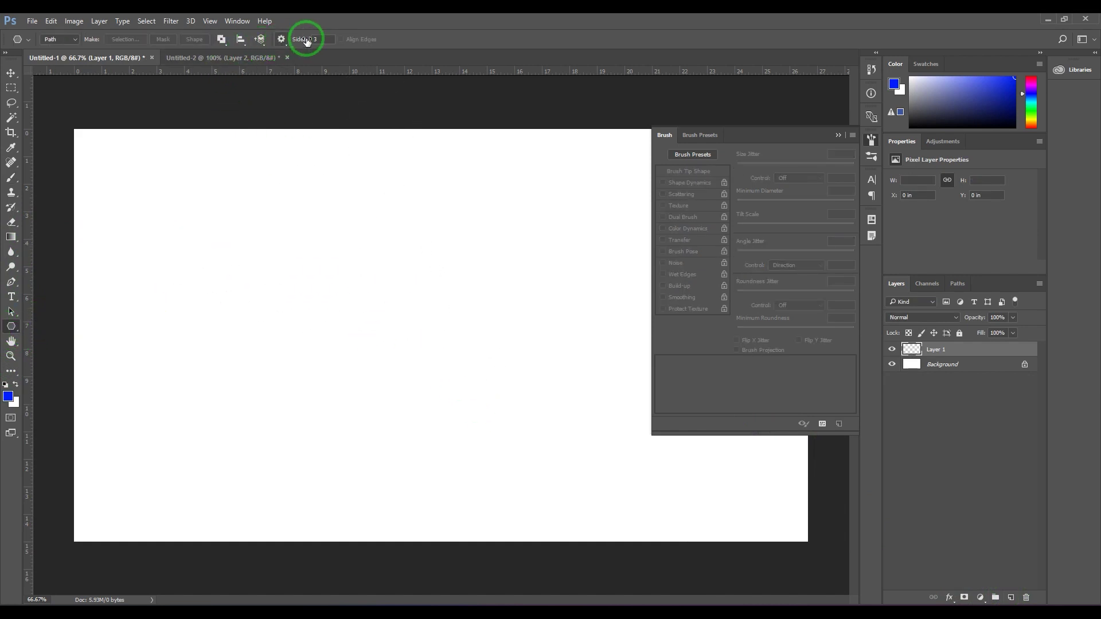
text(6)
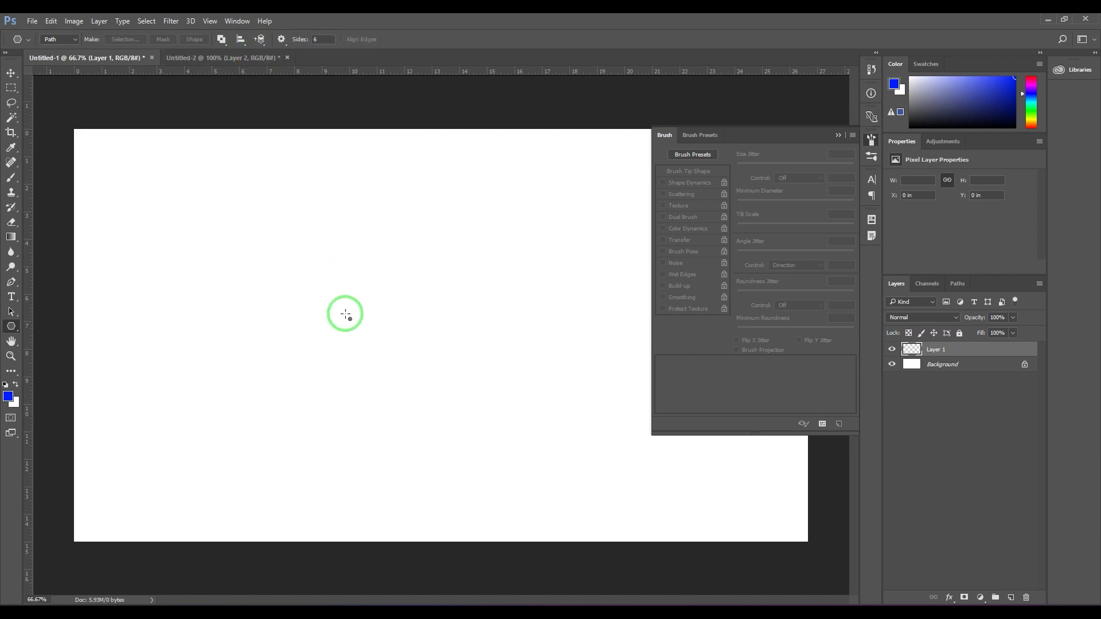
drag(363, 310, 476, 407)
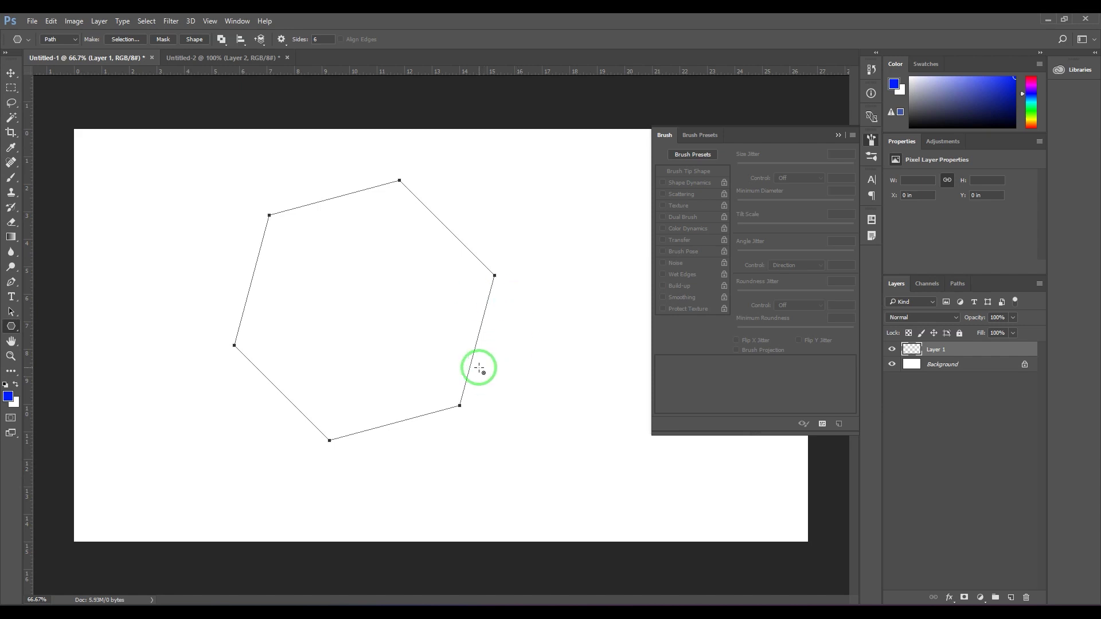
- Stroke the hexagonal path with the Brush tool, with Simulate Pressure off
key(p)
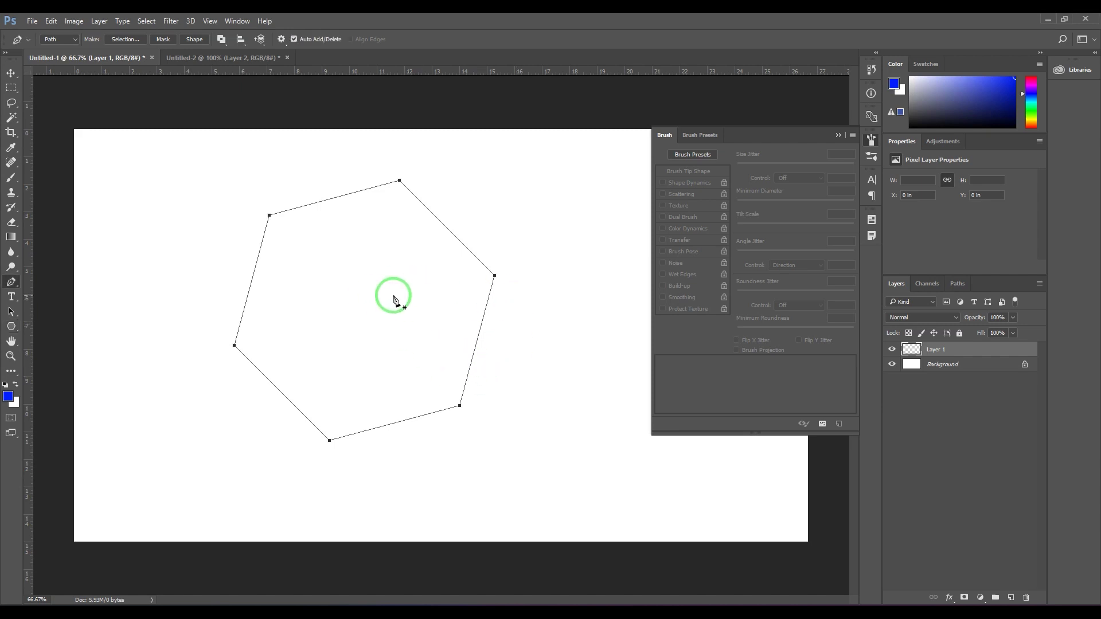
right_click(372, 279)
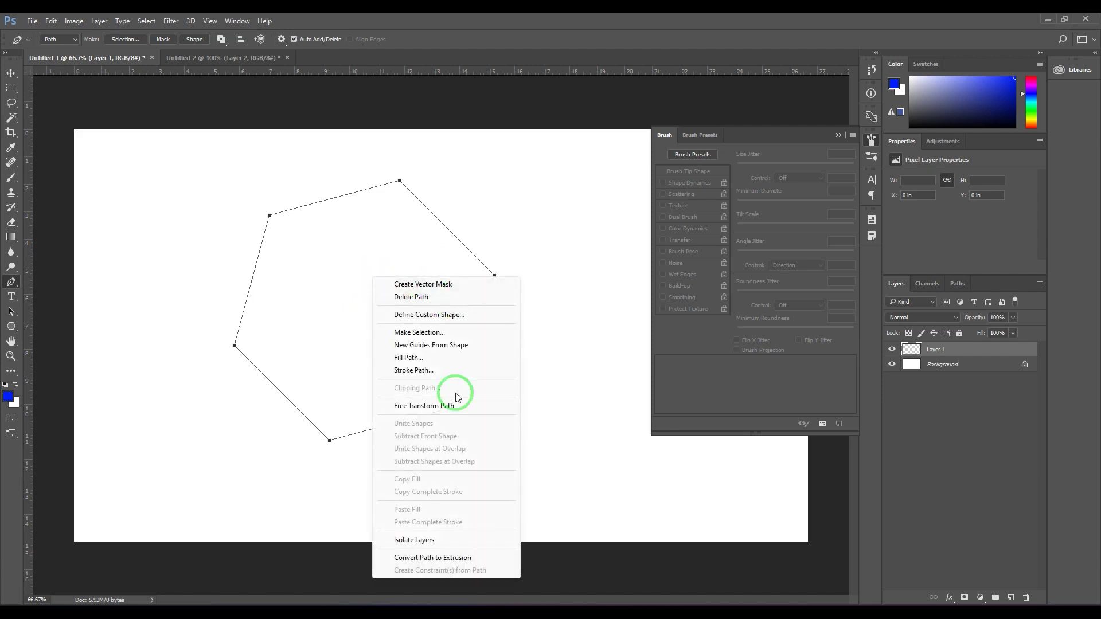
click(430, 368)
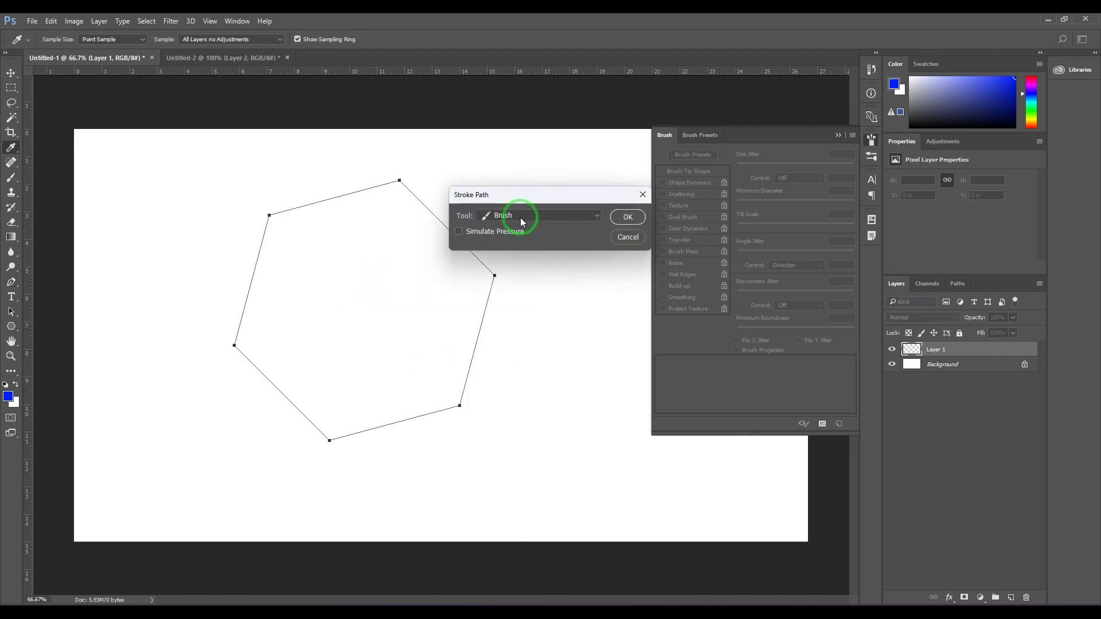
click(625, 217)
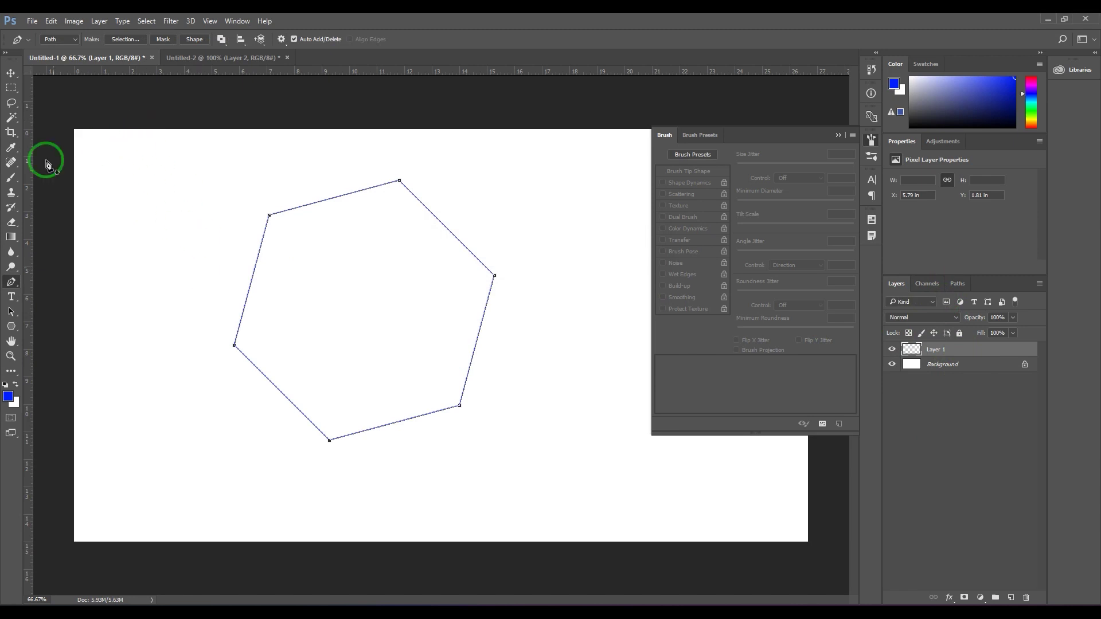
- Scale the hexagonal path up evenly to about 111% and convert it into a selection
key(ctrl+t)
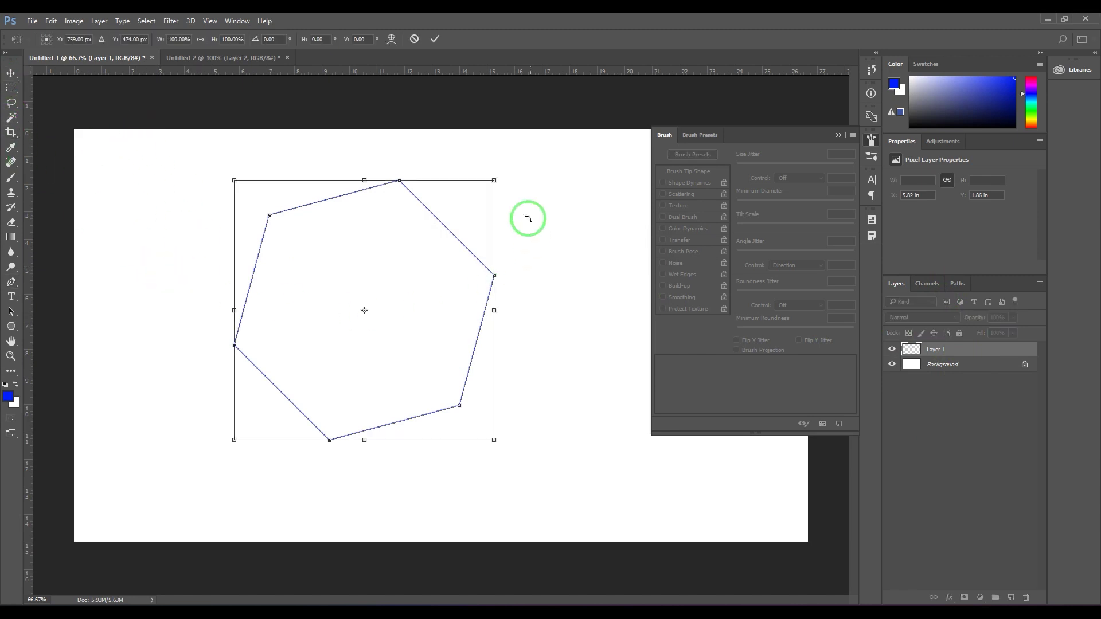
drag(496, 168, 508, 166)
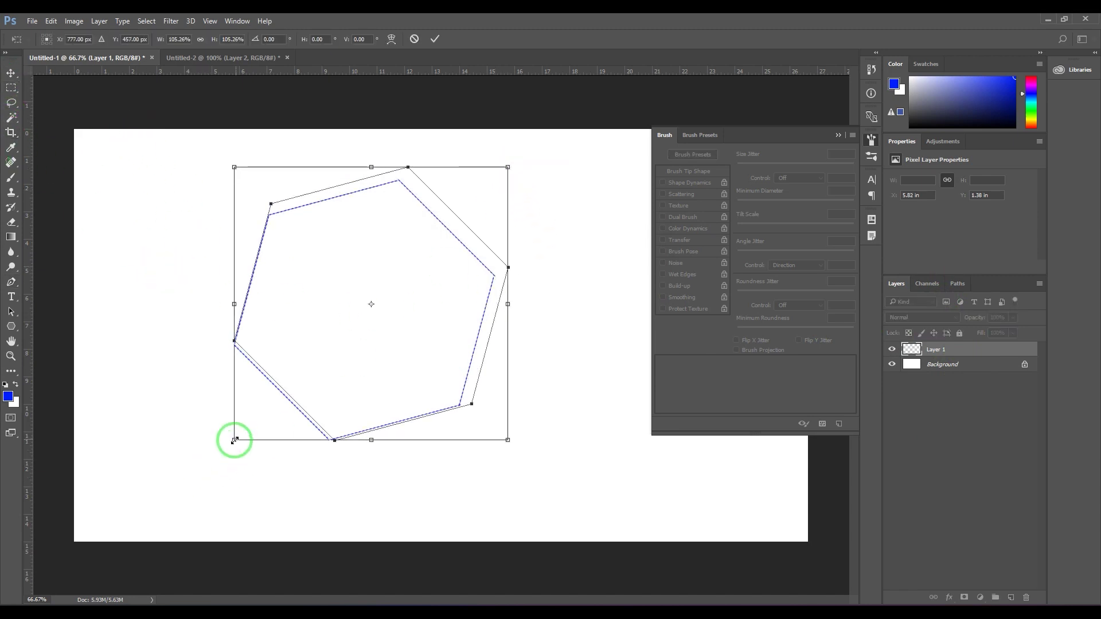
drag(234, 440, 220, 452)
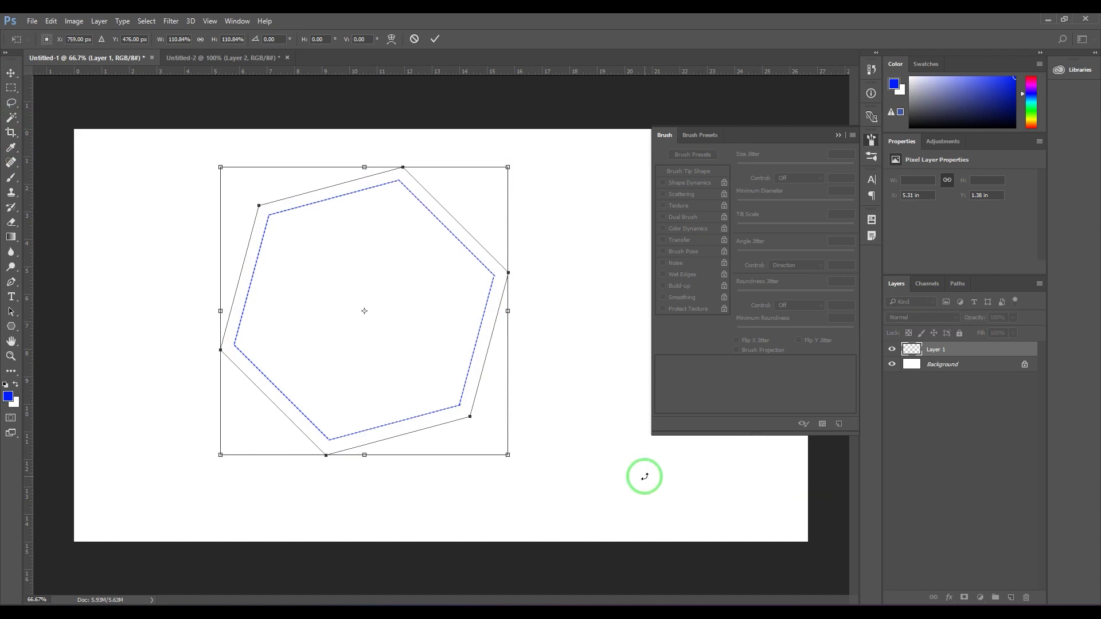
key(Return)
key(ctrl+Return)
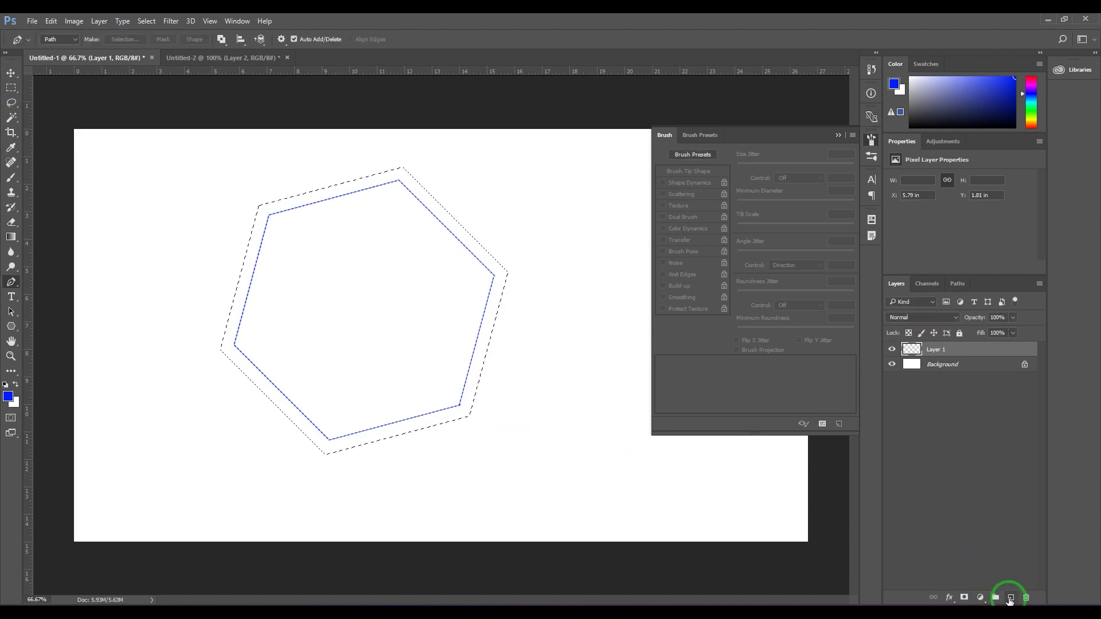
- Set the foreground color to pure red (ff0000)
click(8, 396)
drag(568, 288, 564, 273)
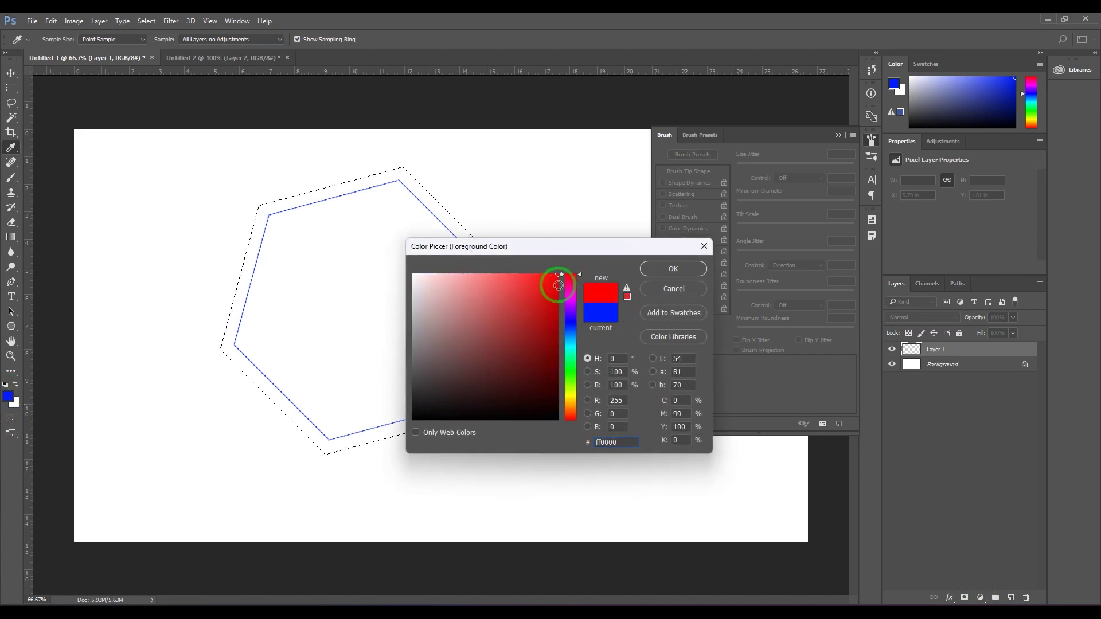
click(673, 269)
key(alt+BackSpace)
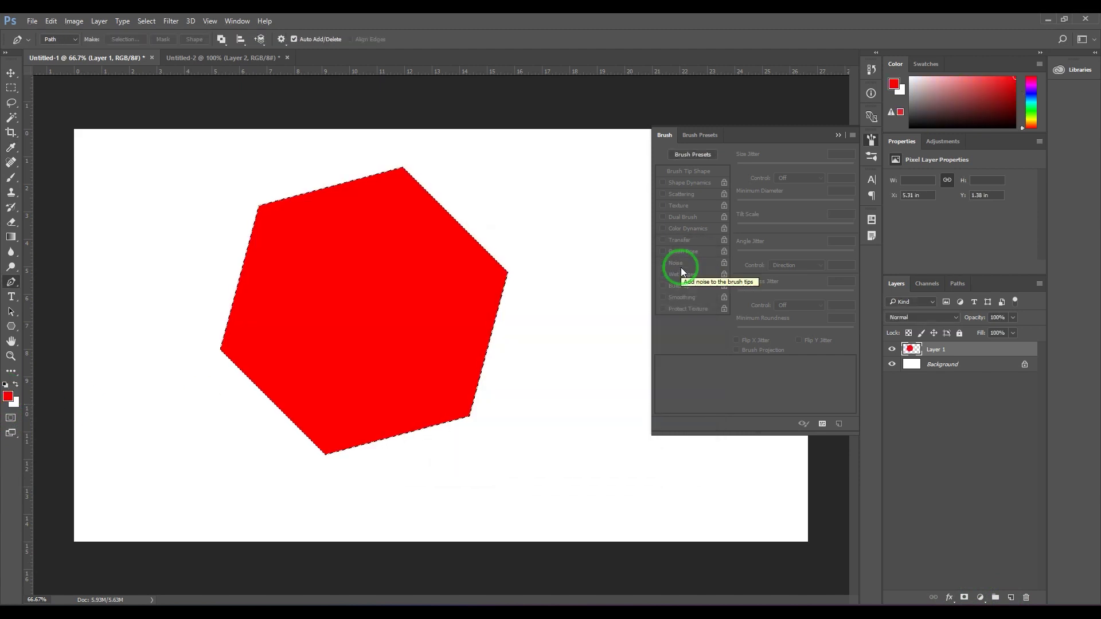
key(ctrl+d)
key(ctrl+z)
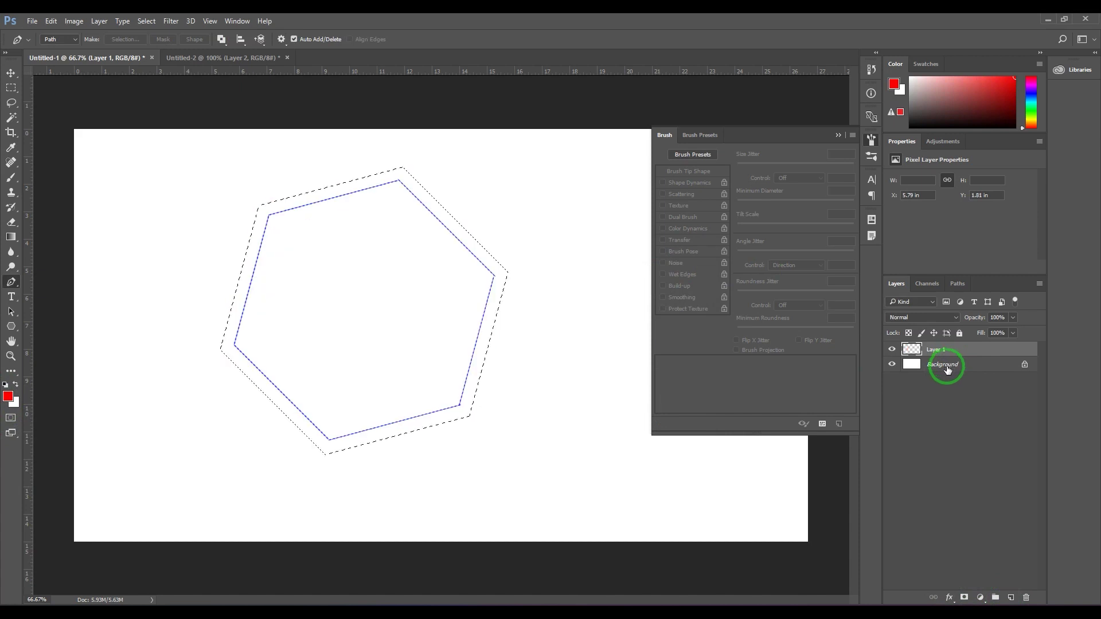
- Fill the hexagonal selection with red on a new layer, deselect, and place that layer beneath Layer 1 behind the dashed outline
click(1009, 598)
key(alt+BackSpace)
key(ctrl+d)
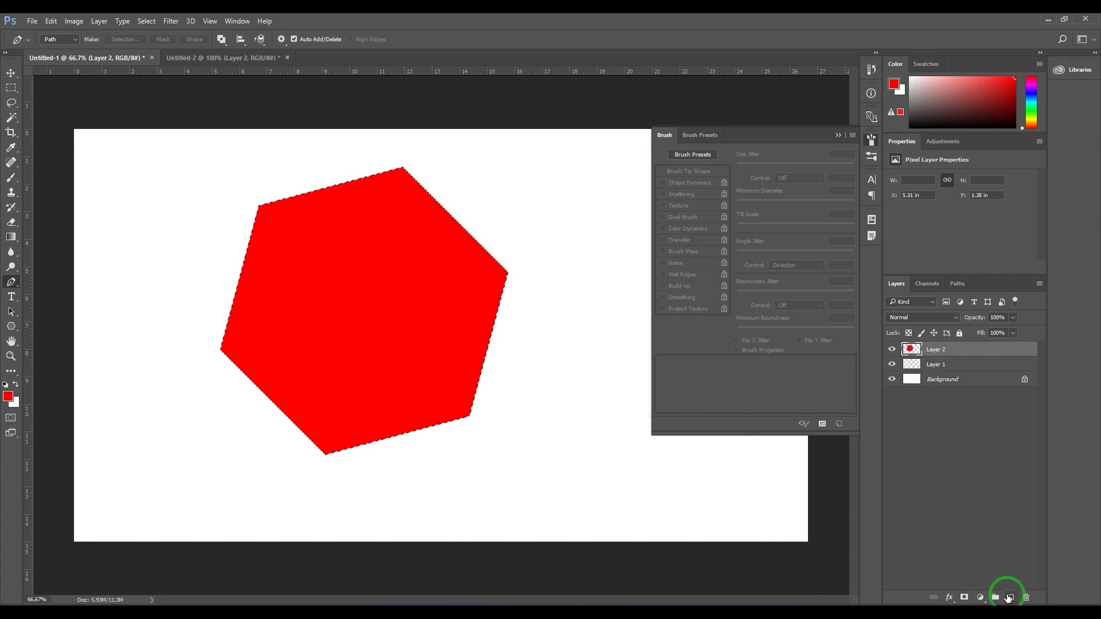
drag(942, 349, 946, 371)
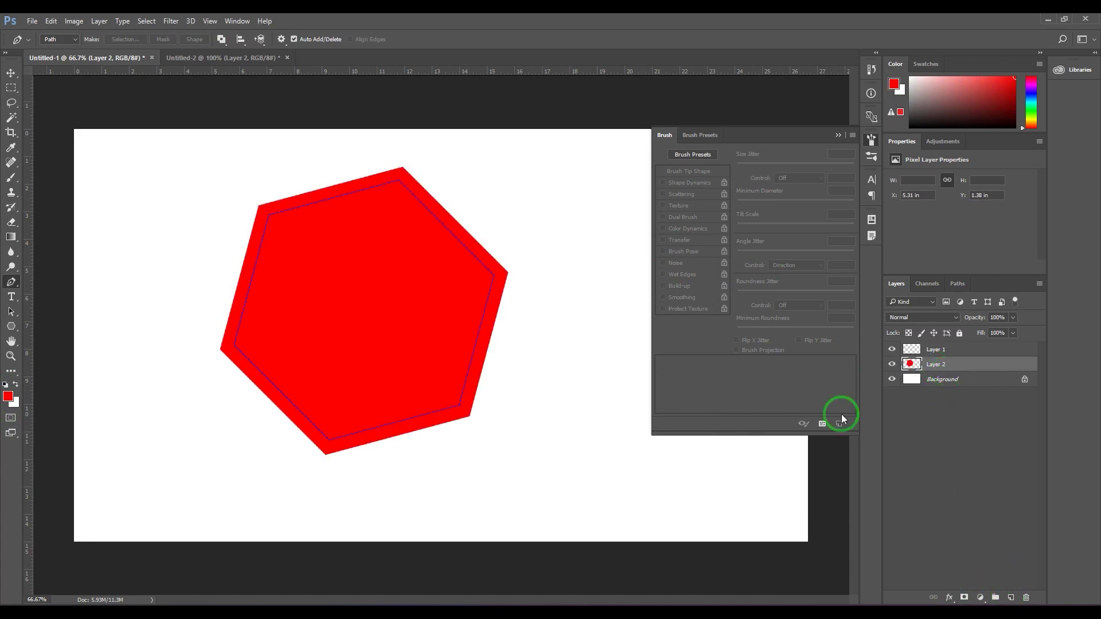
key(z)
drag(359, 195, 417, 258)
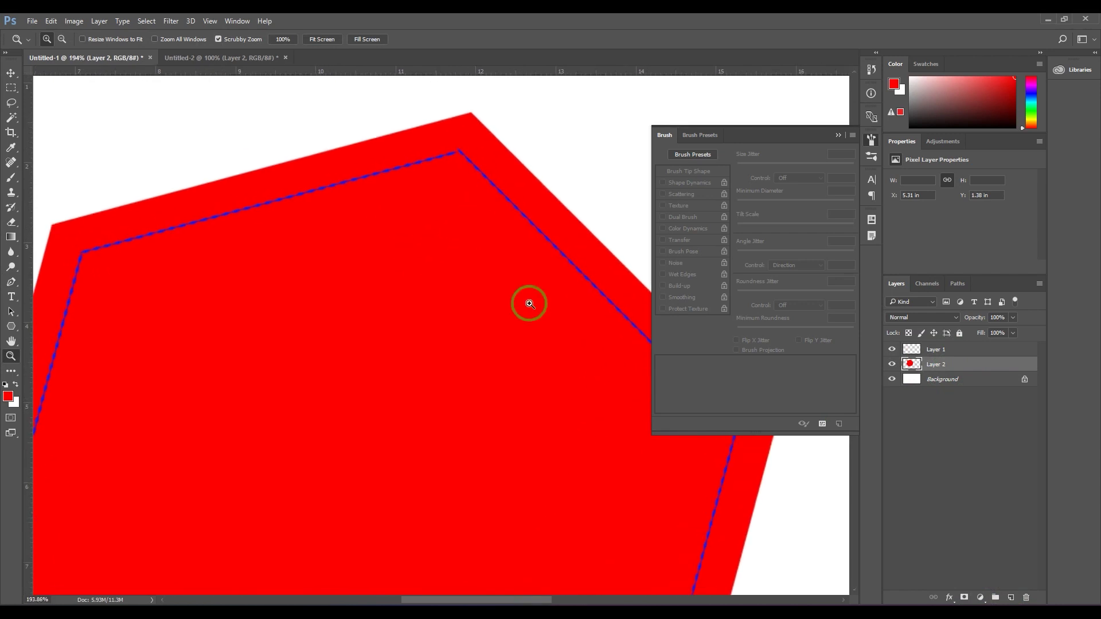
- Delete Layer 1 and Layer 2 together to clear the hexagon and its dashed outline from the canvas
key(space)
drag(526, 302, 476, 361)
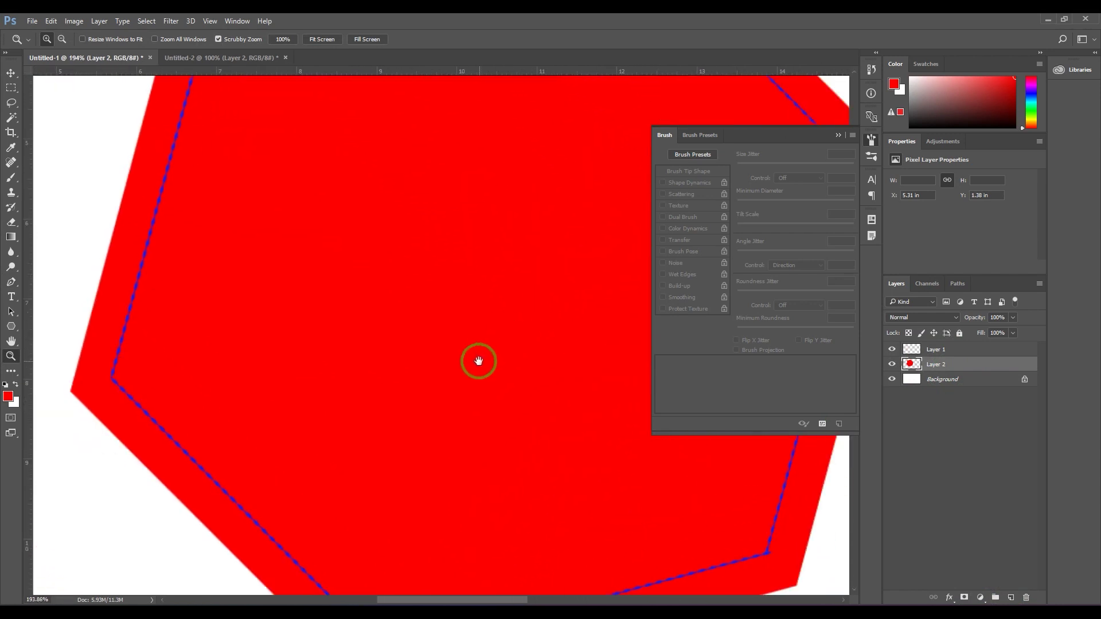
key(ctrl+minus)
key(ctrl+minus)
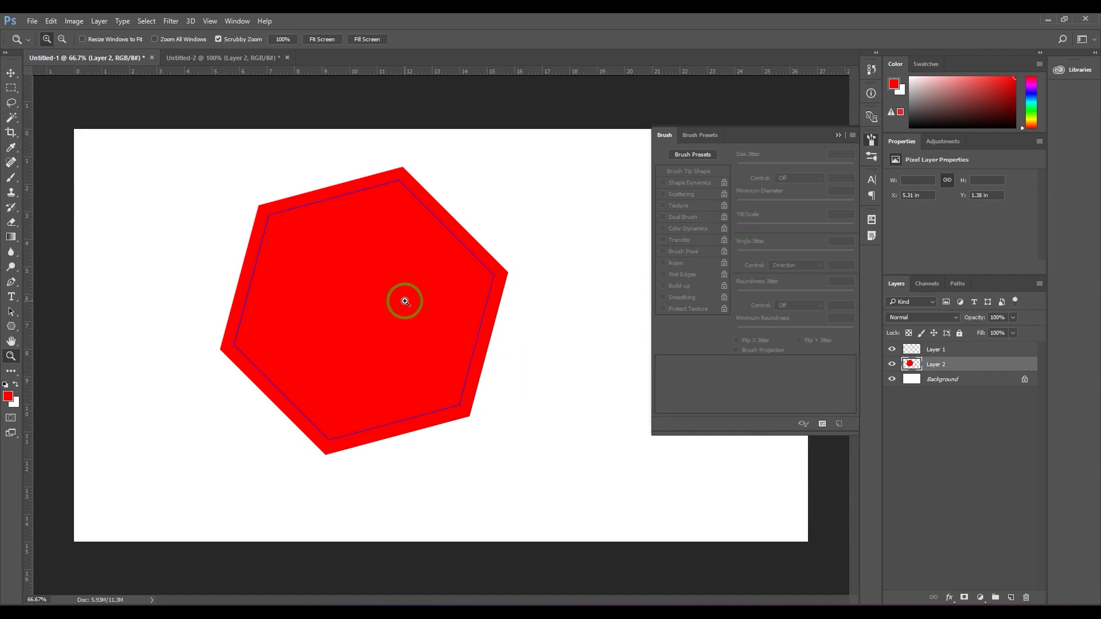
shift+click(957, 350)
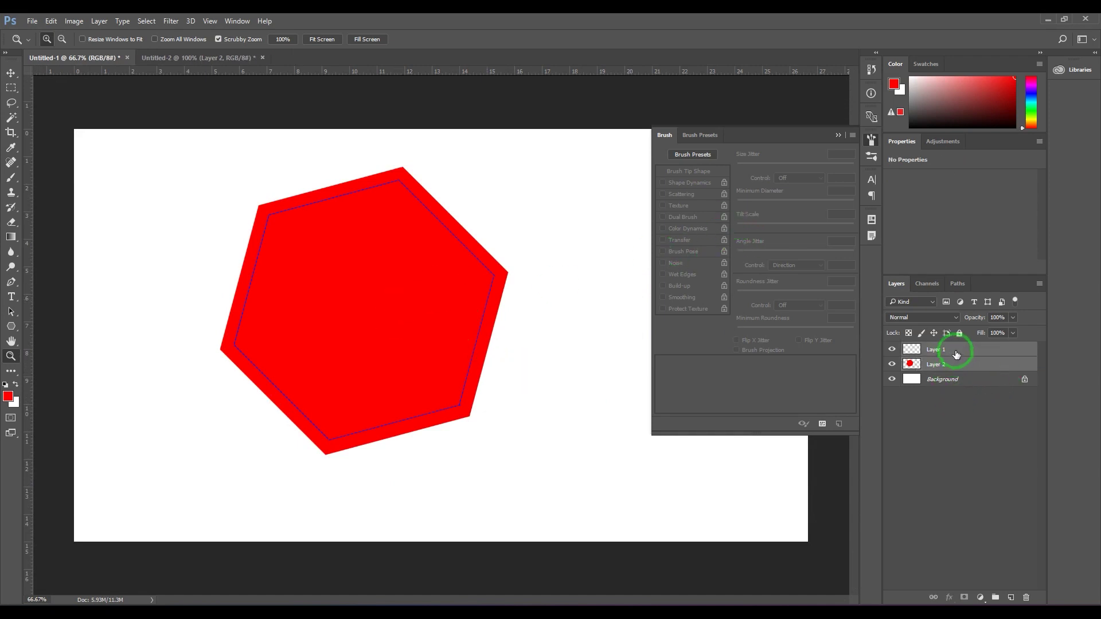
key(Delete)
click(927, 366)
- Turn the brush's Angle Jitter control off and choose the hard round 30 px brush tip
key(b)
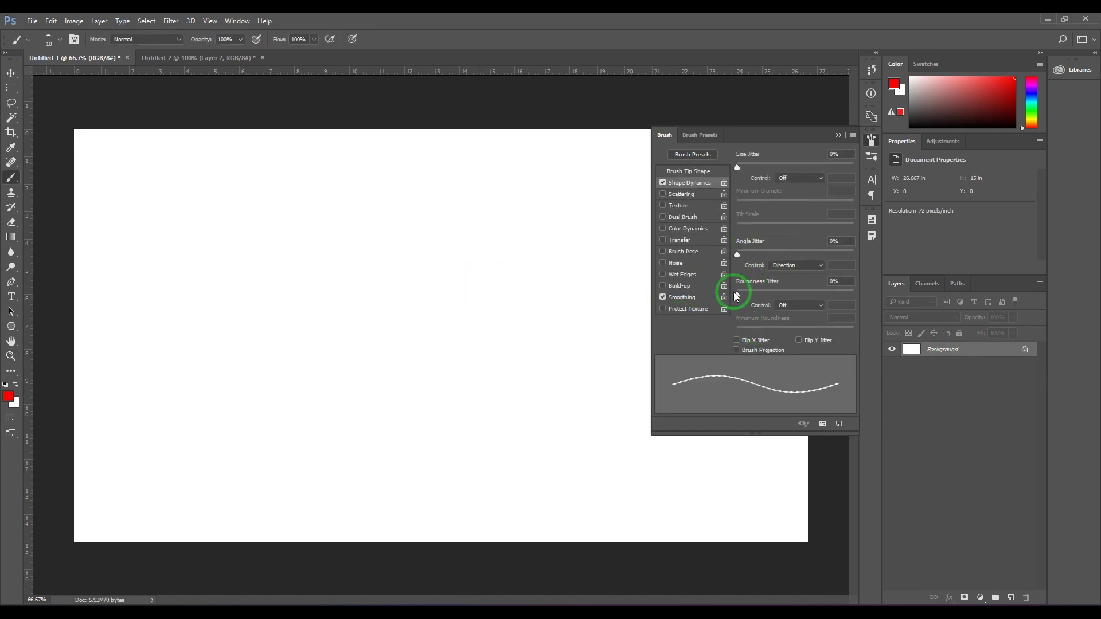
click(797, 266)
click(794, 272)
click(693, 174)
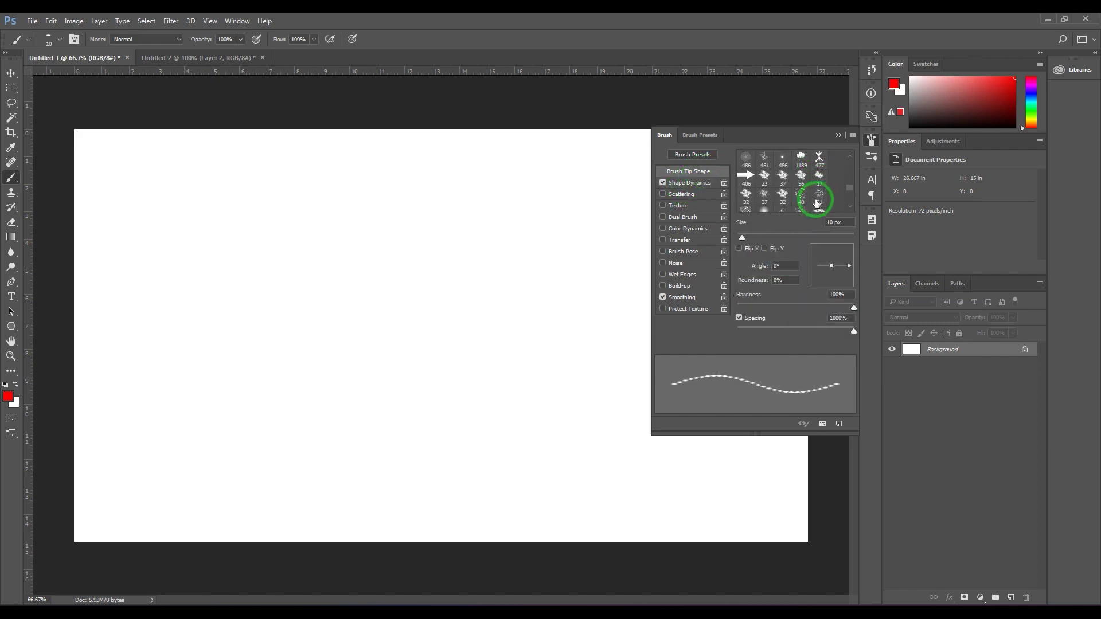
scroll(817, 203, up, 10)
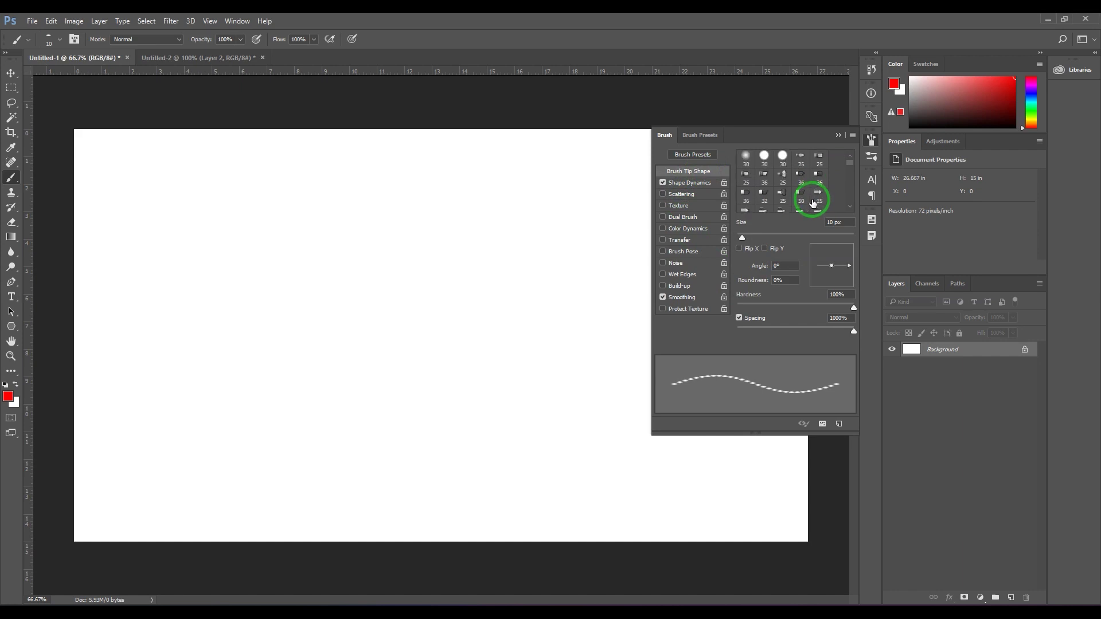
click(764, 156)
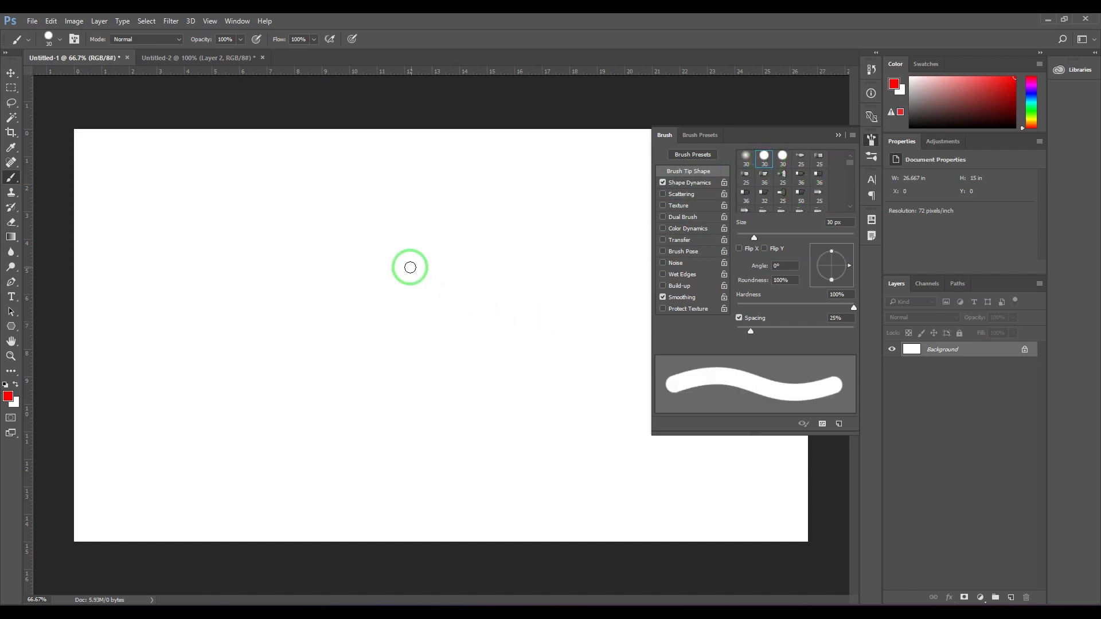
- Enlarge the brush to 300 px, try a horizontal test stroke across the canvas, and undo it
key(bracketright)
key(bracketright)
key(bracketright)
key(bracketright)
key(bracketright)
key(bracketright)
key(bracketright)
key(bracketright)
key(bracketright)
key(bracketright)
key(bracketright)
key(bracketright)
key(bracketright)
drag(216, 258, 528, 265)
key(ctrl+z)
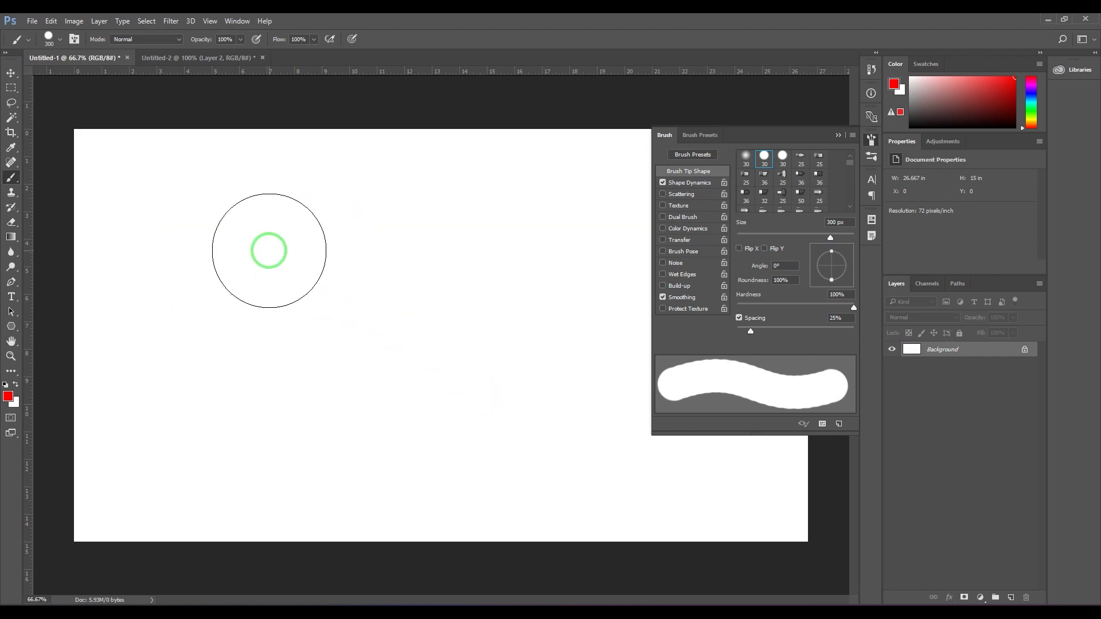
- Reduce the brush to 175 px and stamp a row of five red circles across the upper canvas
key(bracketleft)
key(bracketleft)
key(bracketleft)
click(145, 207)
click(227, 203)
click(315, 203)
click(427, 202)
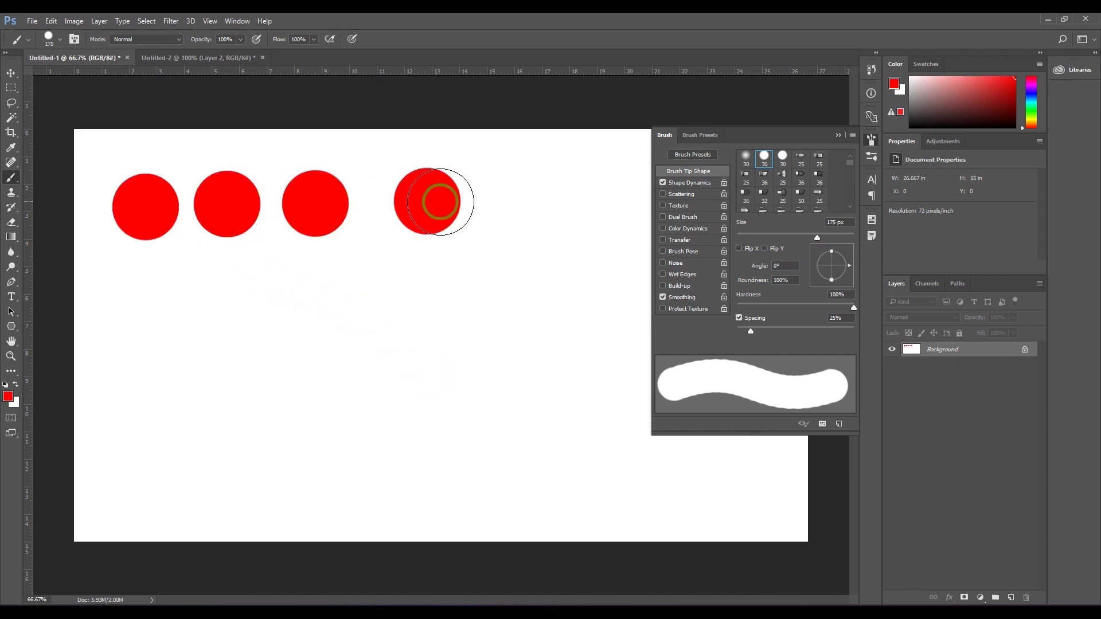
click(504, 201)
- Set Roundness Jitter to 100% and paint six separate dabs and a long curved stroke below the circle row
click(710, 184)
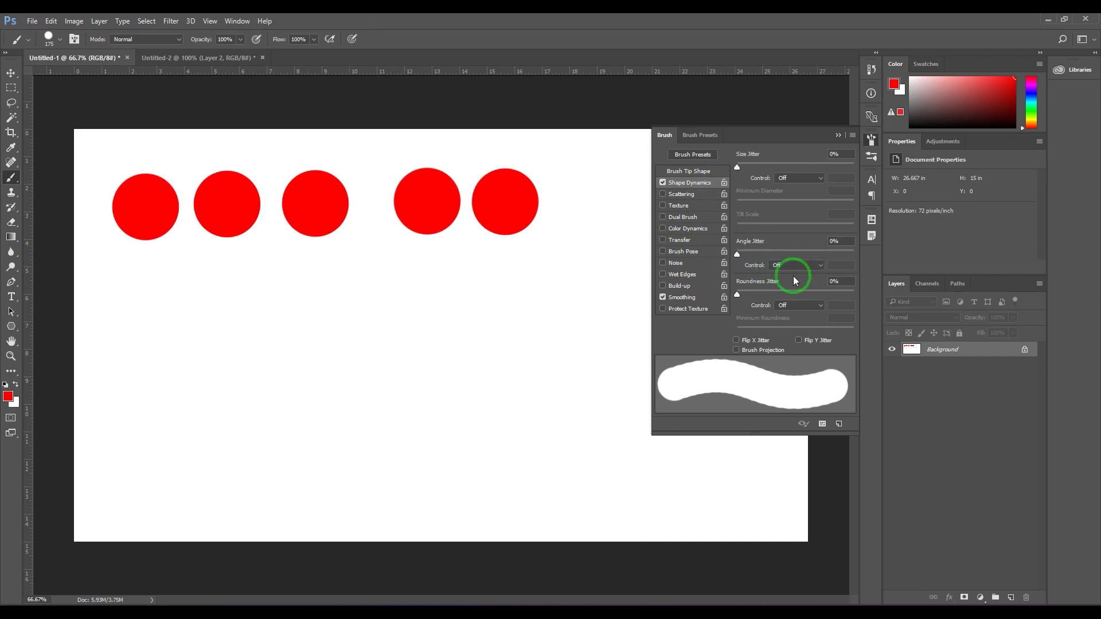
drag(751, 294, 853, 294)
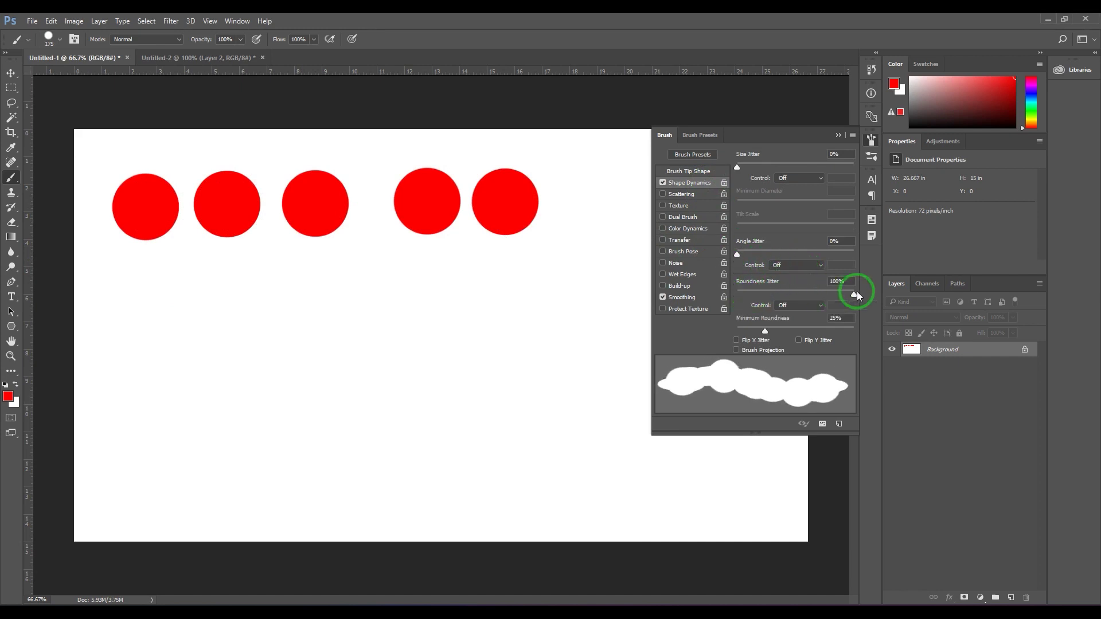
click(130, 317)
click(214, 317)
click(310, 322)
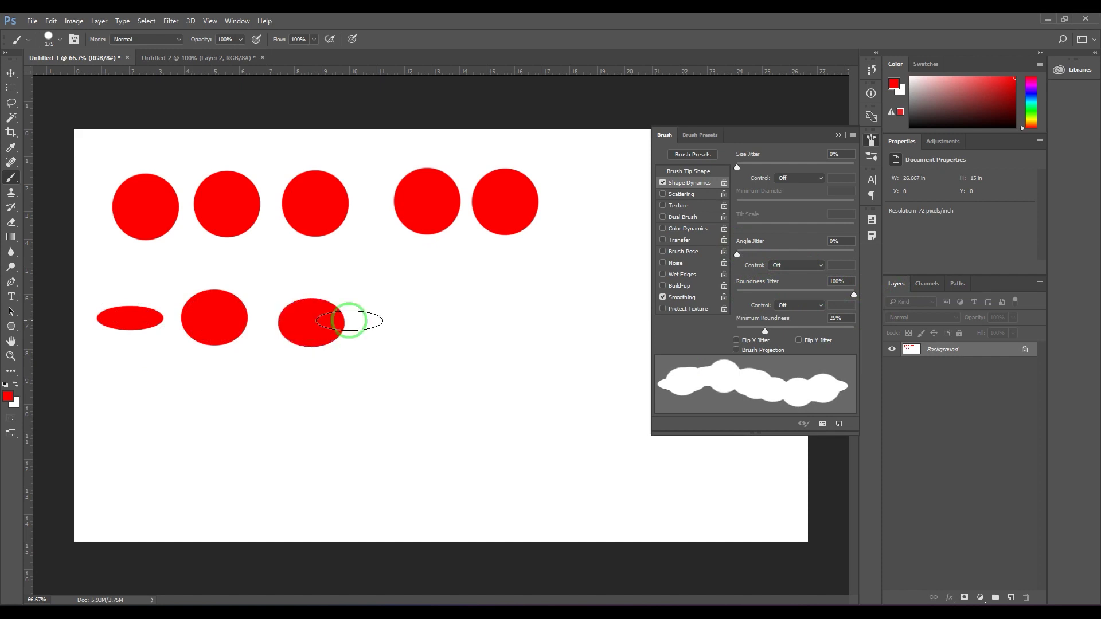
click(408, 320)
click(477, 319)
click(553, 312)
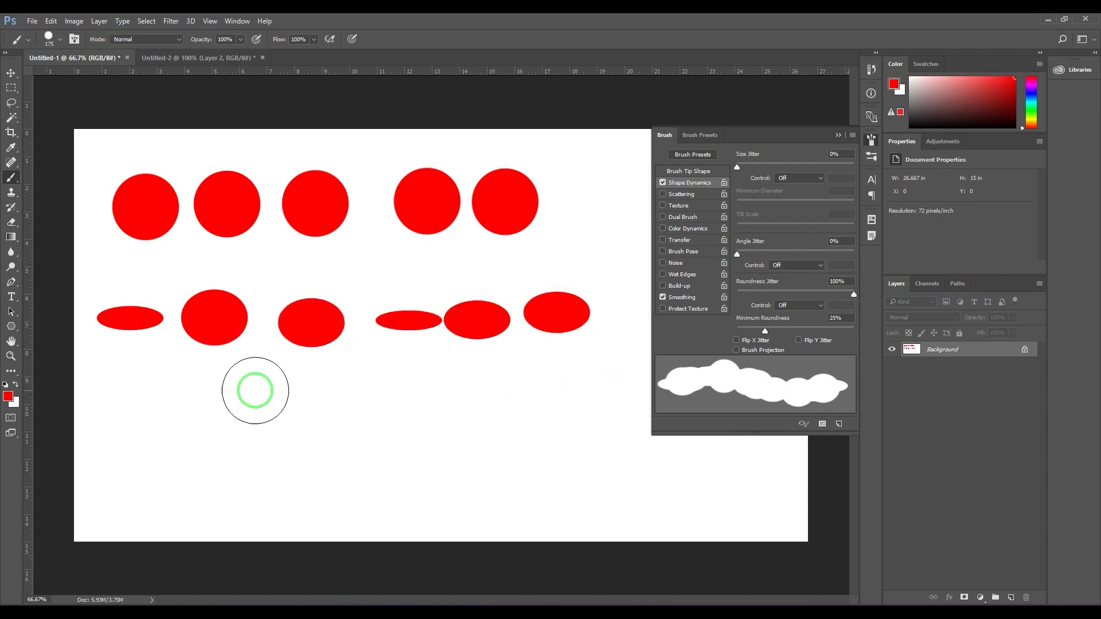
mouse_move(229, 390)
mouse_down()
mouse_move(402, 446)
mouse_move(669, 452)
mouse_up()
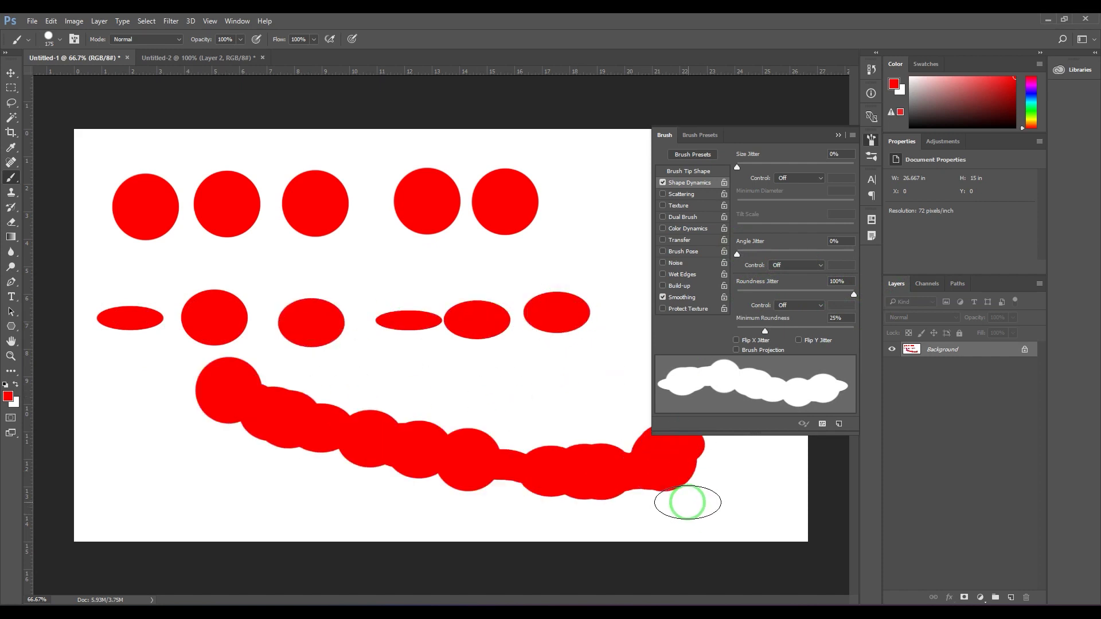
- Undo the curved stroke and all the red dabs until the canvas is blank
key(ctrl+z)
key(ctrl+alt+z)
key(ctrl+alt+z)
key(ctrl+alt+z)
key(ctrl+alt+z)
key(ctrl+alt+z)
key(ctrl+alt+z)
key(ctrl+alt+z)
key(ctrl+alt+z)
key(ctrl+alt+z)
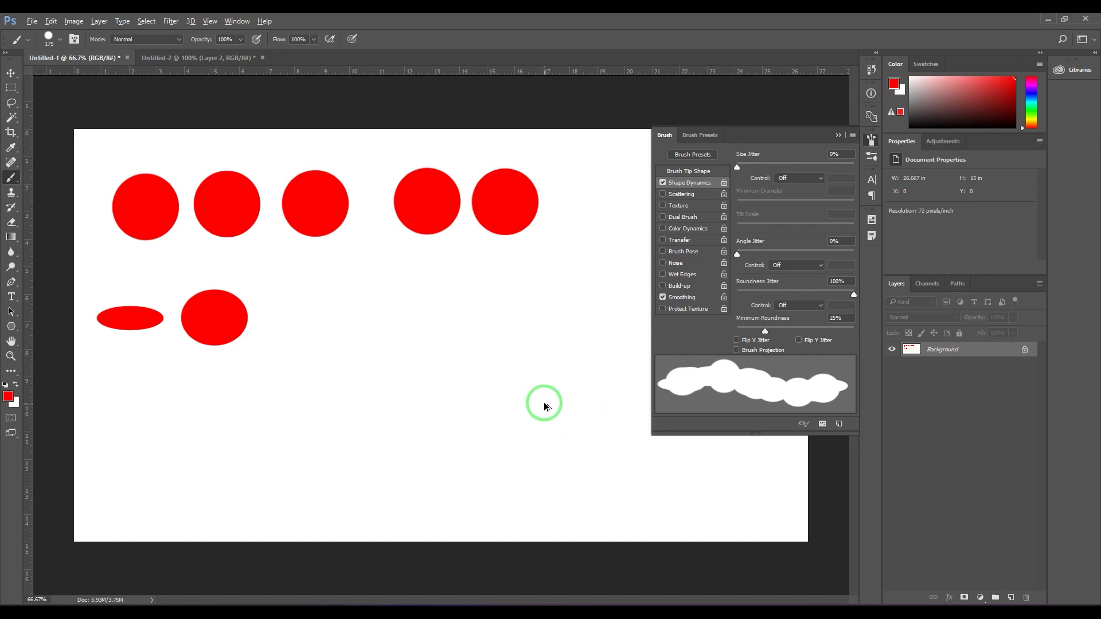
key(ctrl+alt+z)
key(ctrl+alt+z)
- Reduce the brush to 90 px, try two diagonal strokes with the roundness jitter, and undo each one
key(bracketleft)
key(bracketleft)
key(bracketleft)
key(bracketleft)
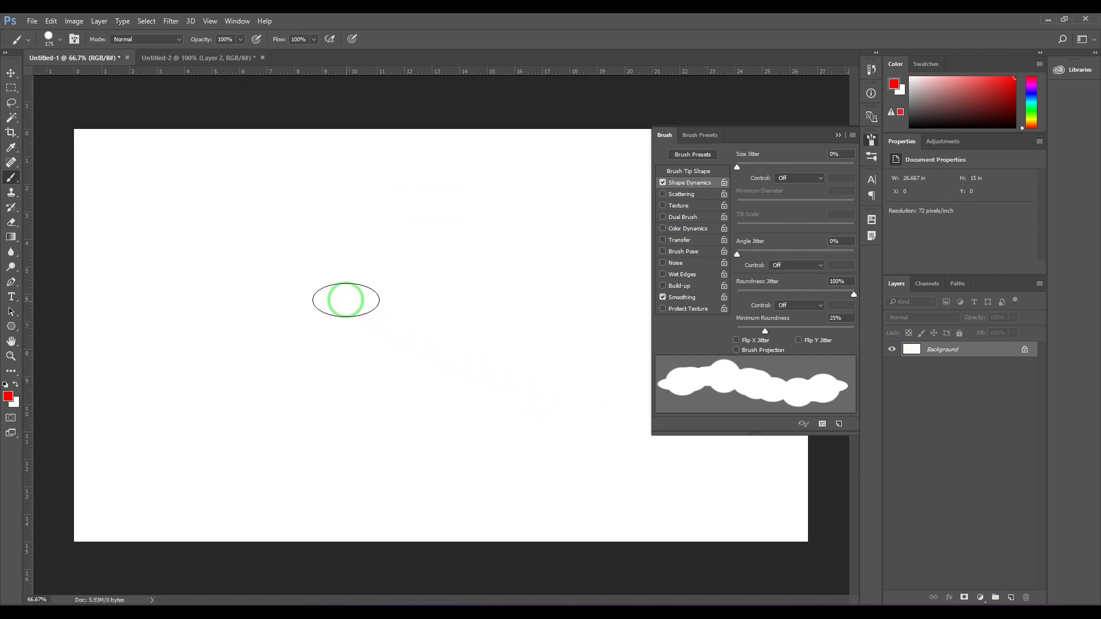
drag(162, 164, 480, 313)
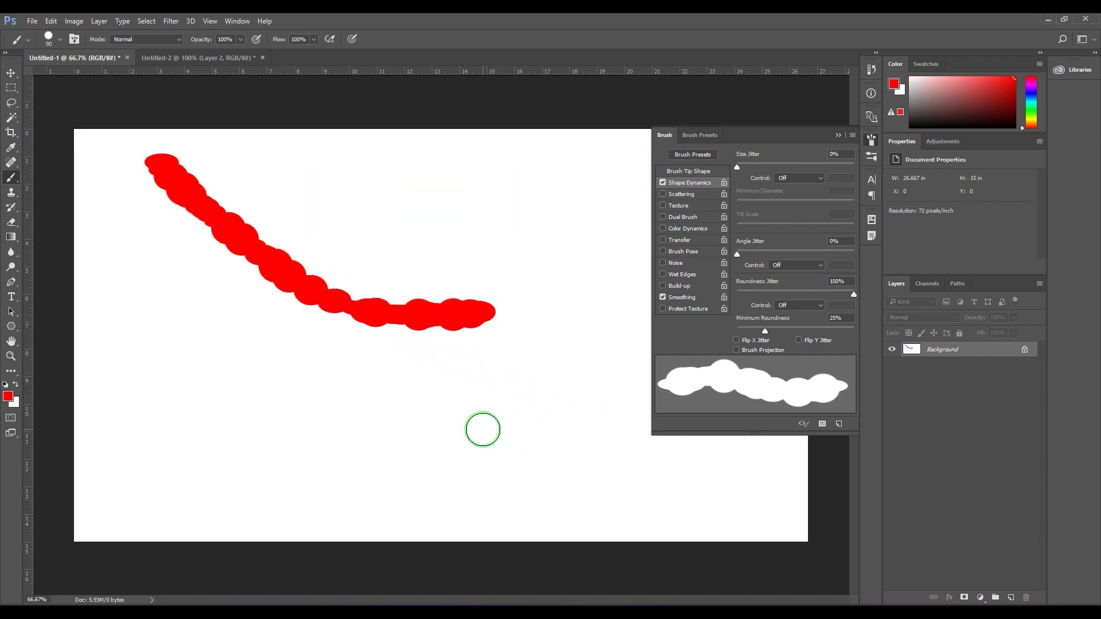
key(ctrl+alt+z)
mouse_move(291, 189)
mouse_down()
mouse_move(403, 334)
mouse_move(508, 402)
mouse_up()
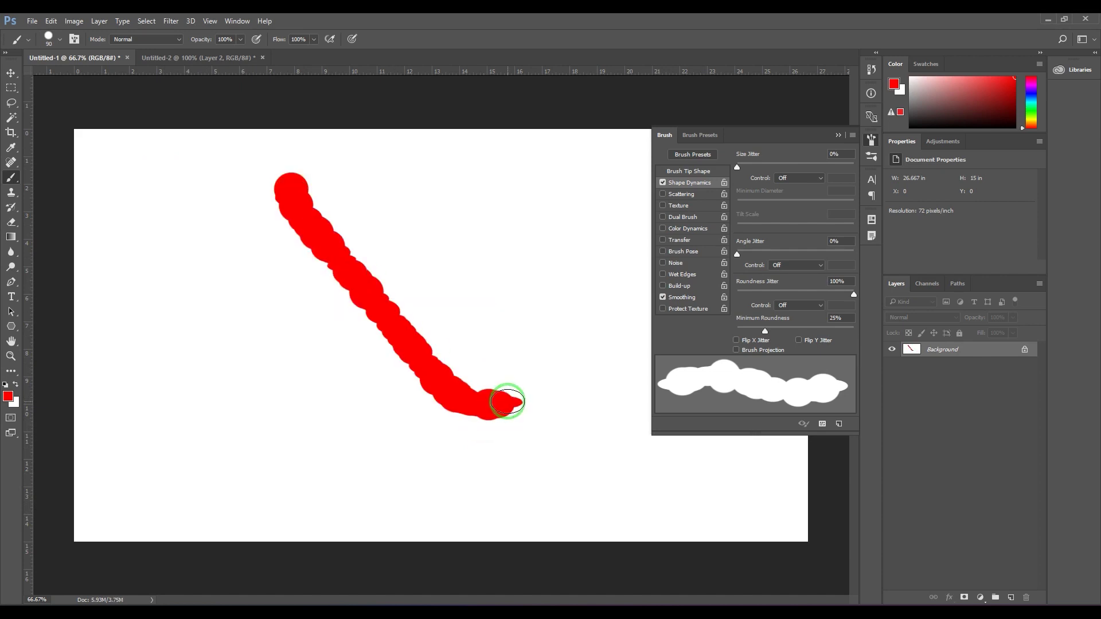
key(ctrl+alt+z)
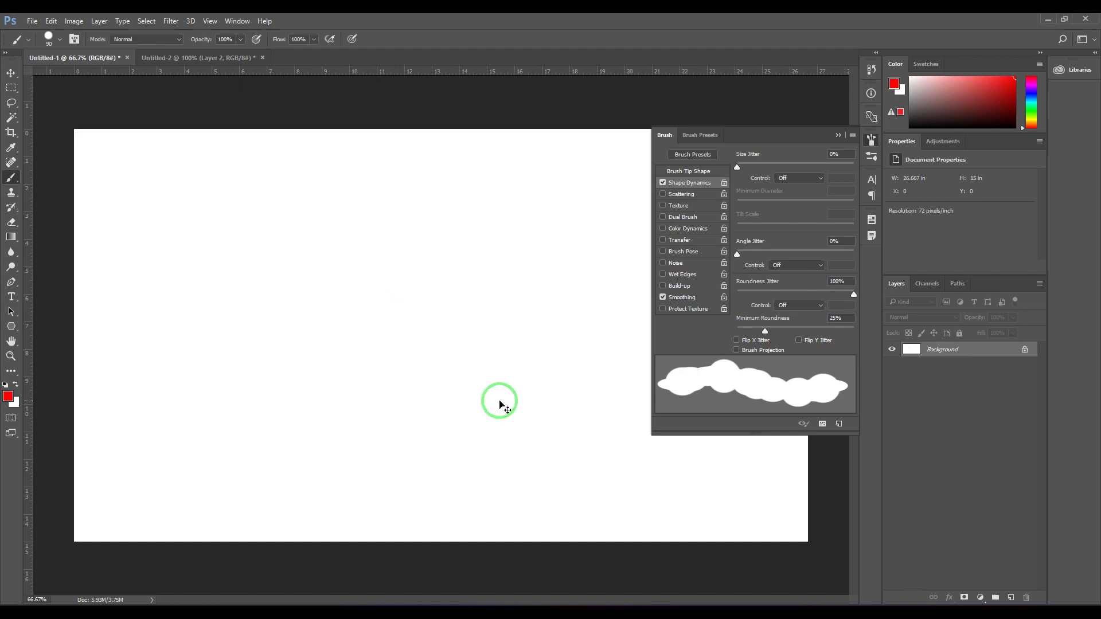
- Review the Roundness Jitter control options, keep the control off, and reset Roundness Jitter to 0%
mouse_move(784, 295)
mouse_down()
mouse_move(678, 287)
mouse_move(764, 310)
mouse_move(863, 299)
mouse_up()
click(801, 304)
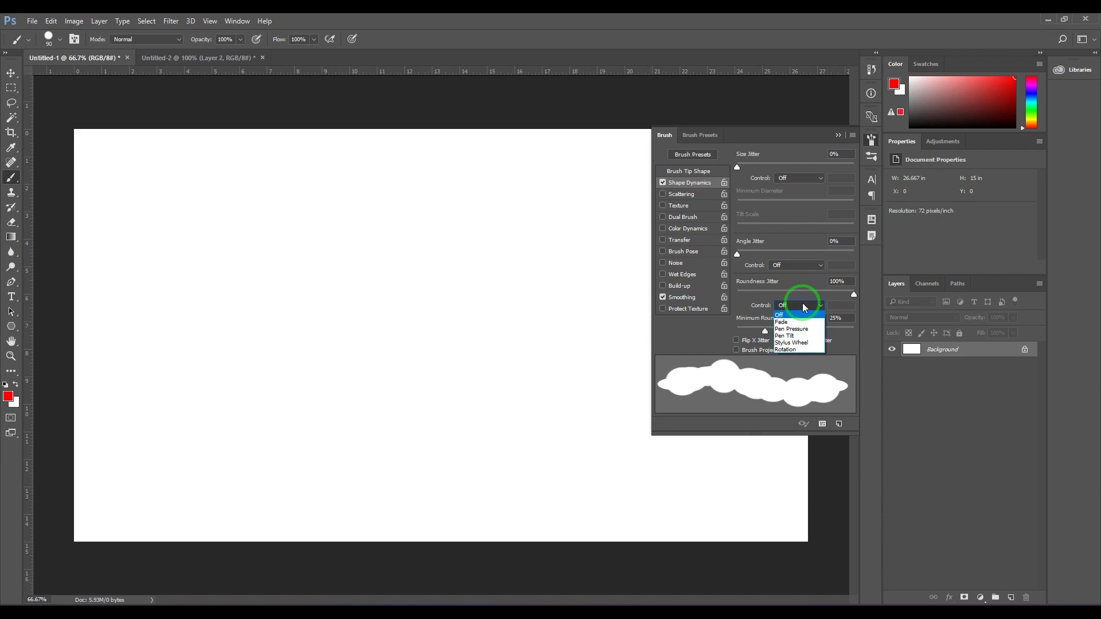
click(802, 303)
drag(803, 293, 715, 290)
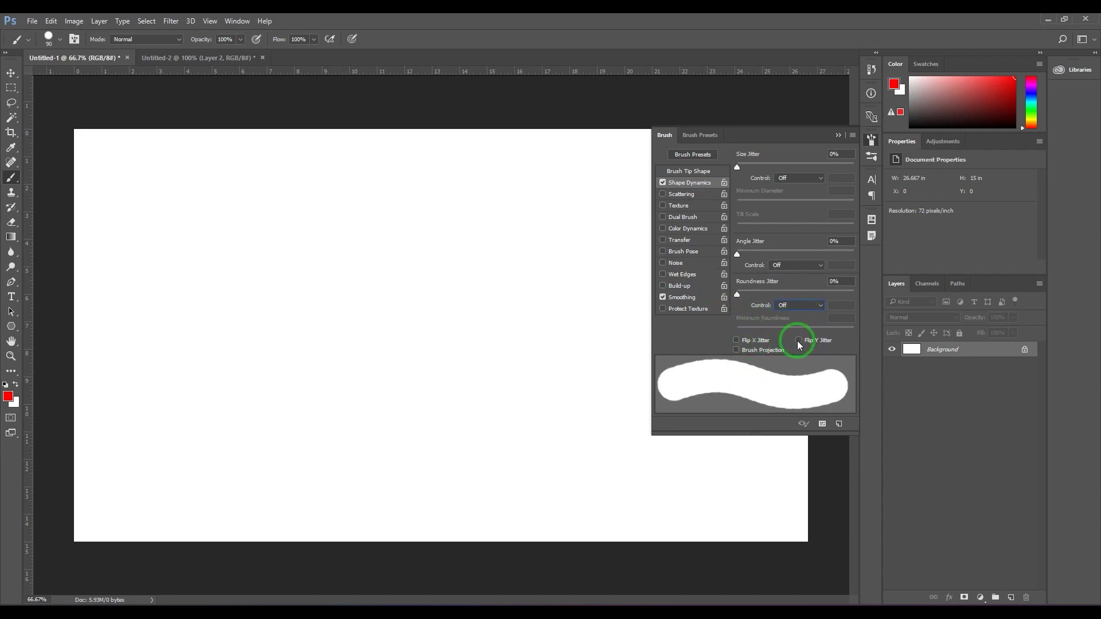
click(754, 350)
click(762, 349)
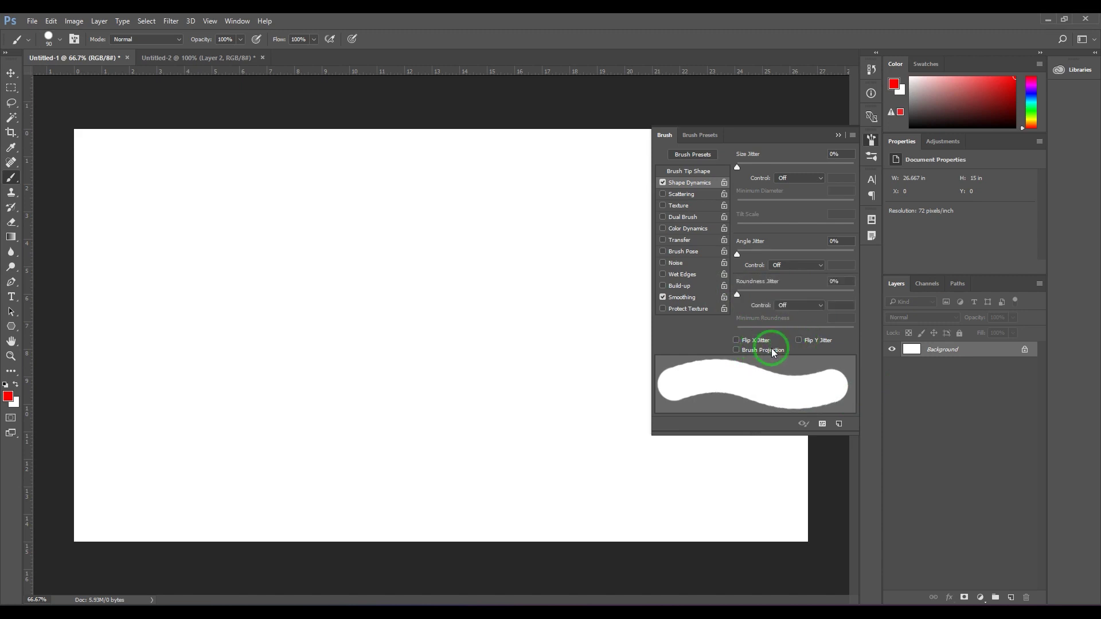
- Choose the 134 px grass brush tip and enlarge it to 300 px
click(688, 173)
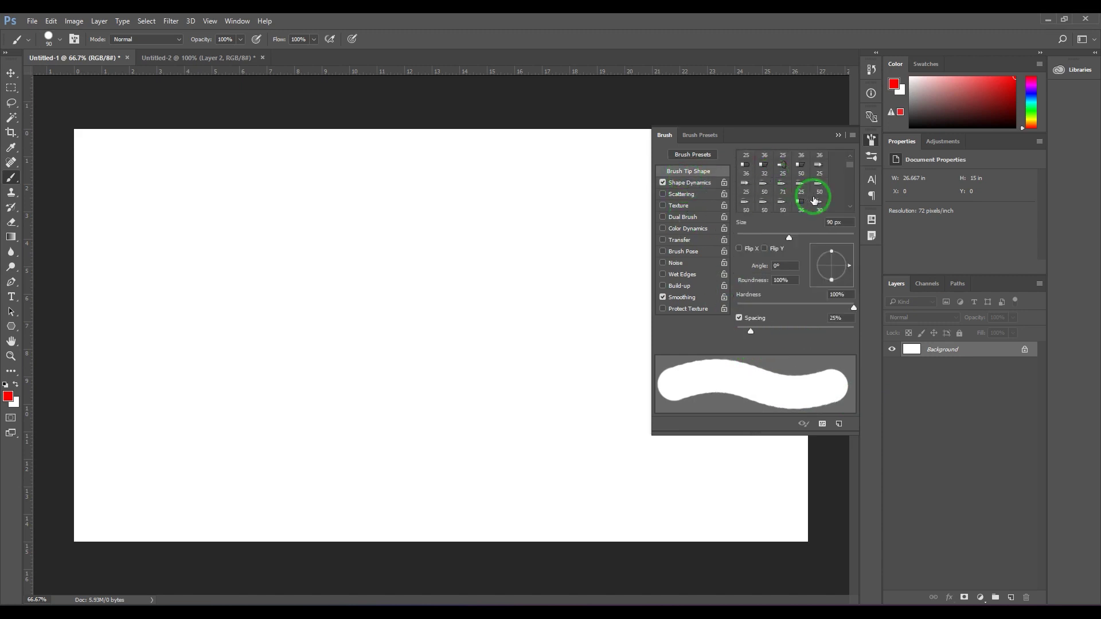
scroll(811, 204, down, 4)
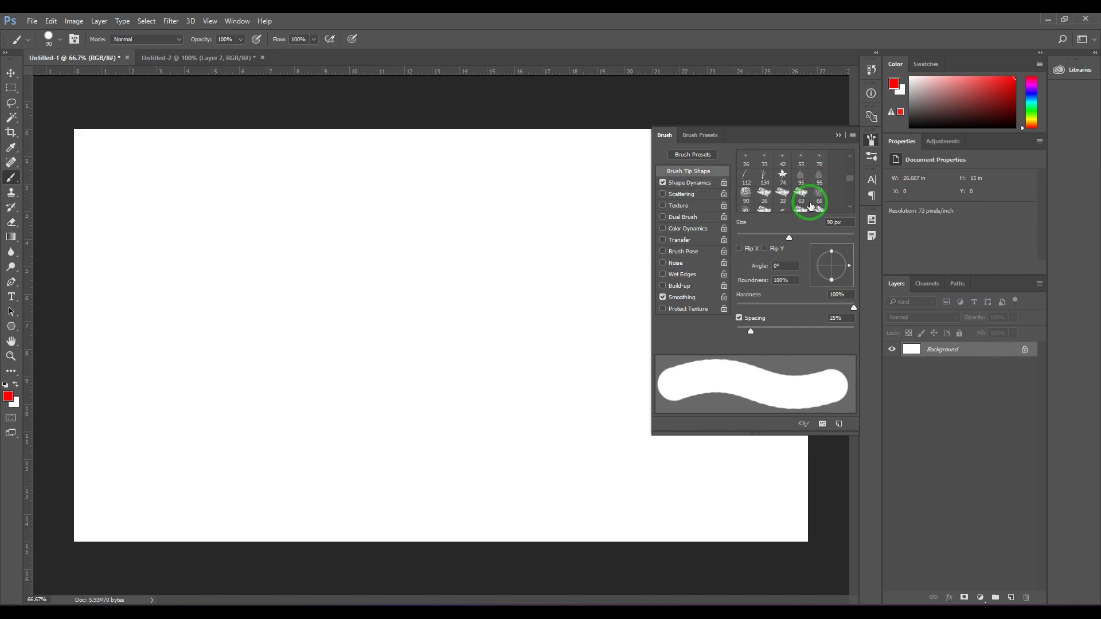
click(764, 175)
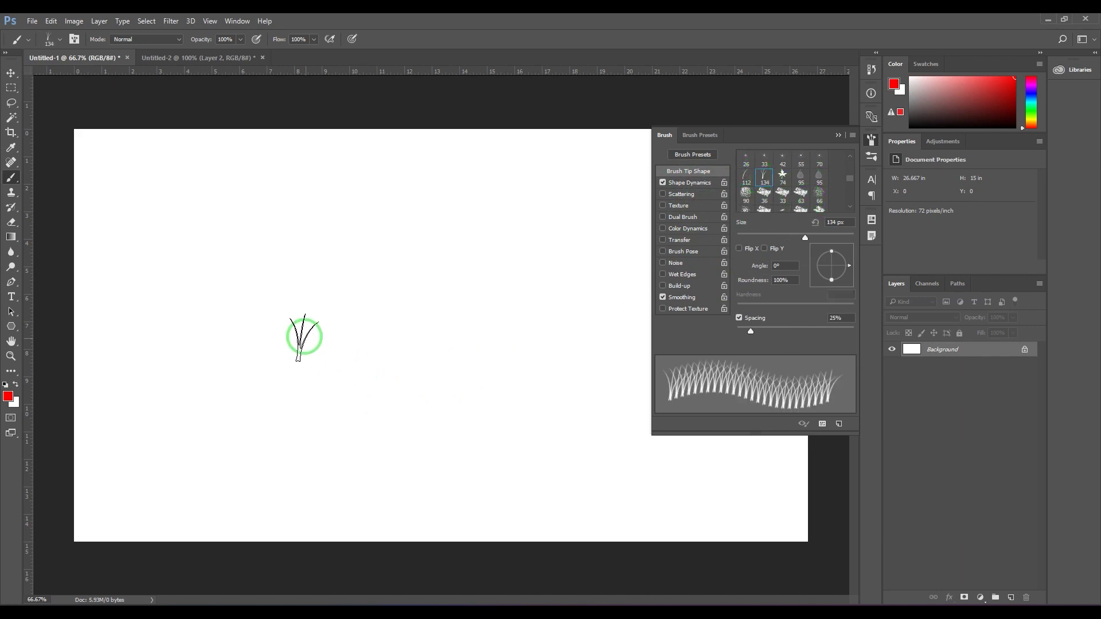
key(bracketright)
key(bracketright)
key(bracketright)
key(bracketright)
key(bracketright)
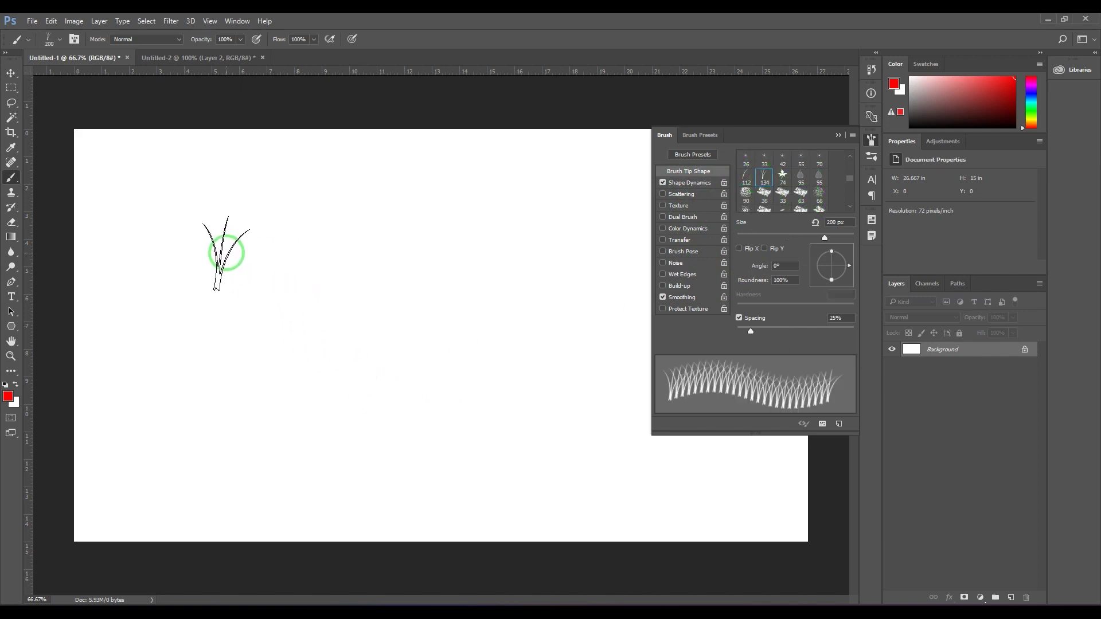
- Stamp four red grass clumps in a row across the upper part of the canvas
click(228, 237)
click(320, 236)
click(392, 236)
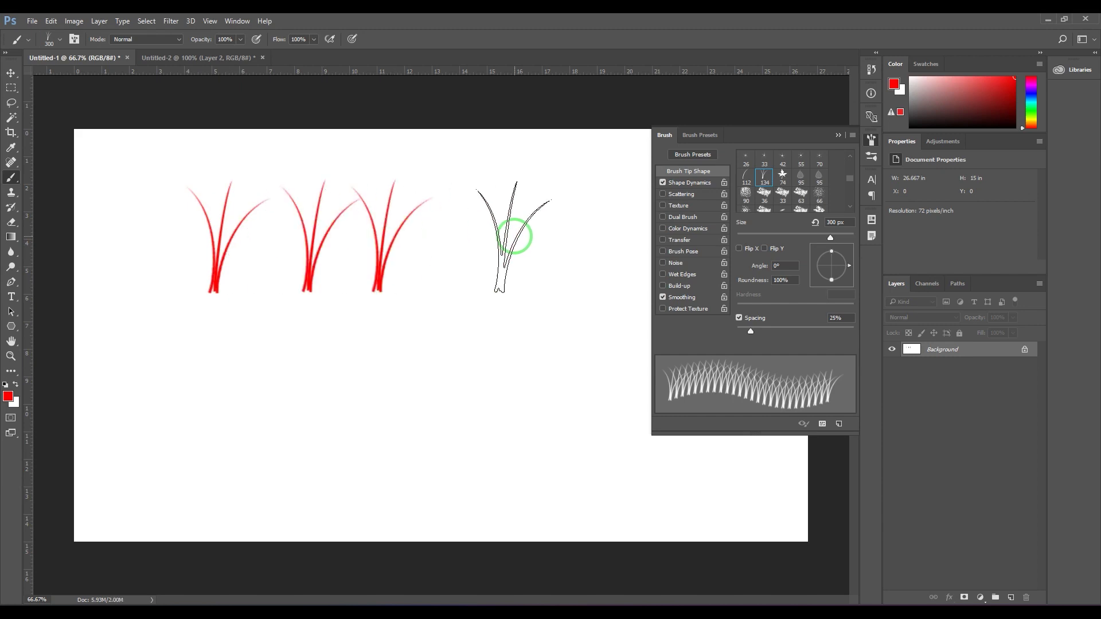
click(512, 236)
- Enable Flip X Jitter in Shape Dynamics and stamp a row of eight grass clumps across the lower canvas
click(693, 182)
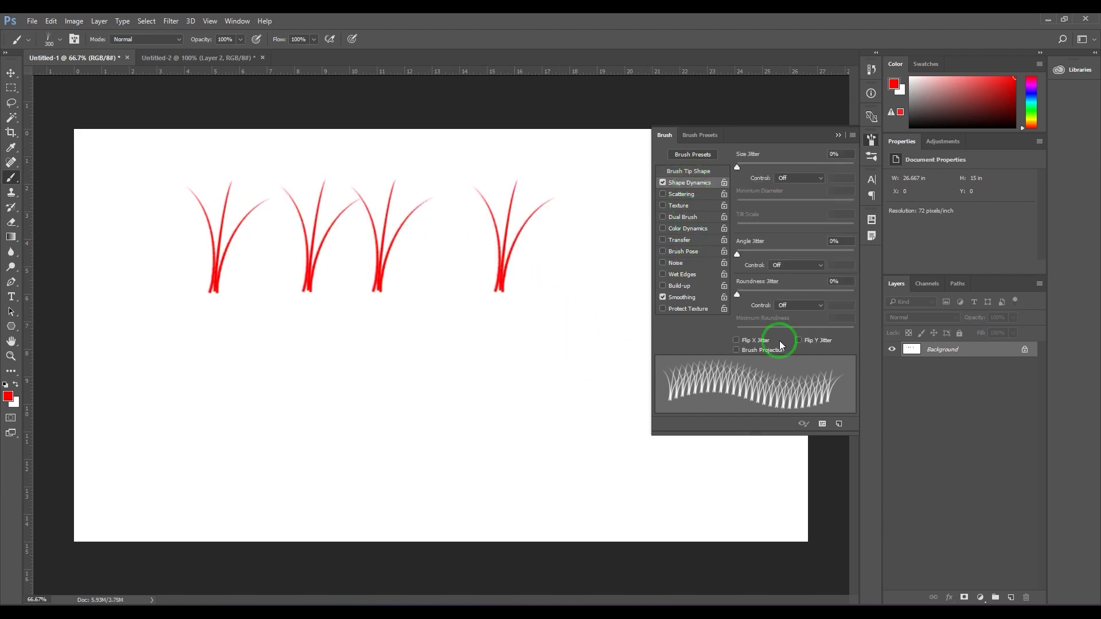
click(757, 343)
click(141, 412)
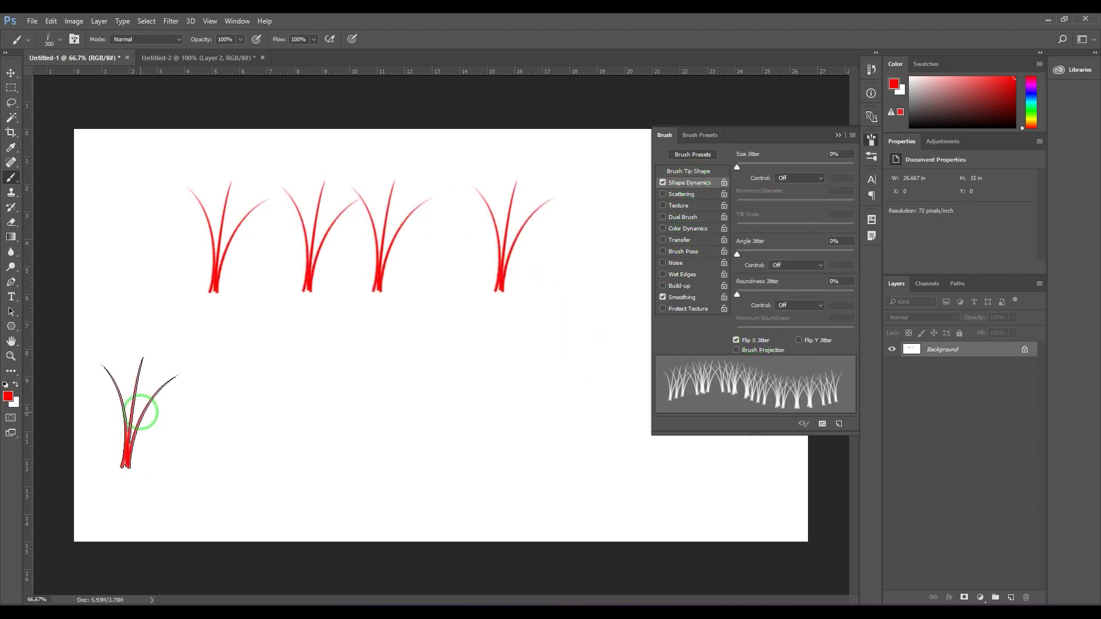
click(198, 410)
click(258, 414)
click(327, 414)
click(375, 413)
click(401, 413)
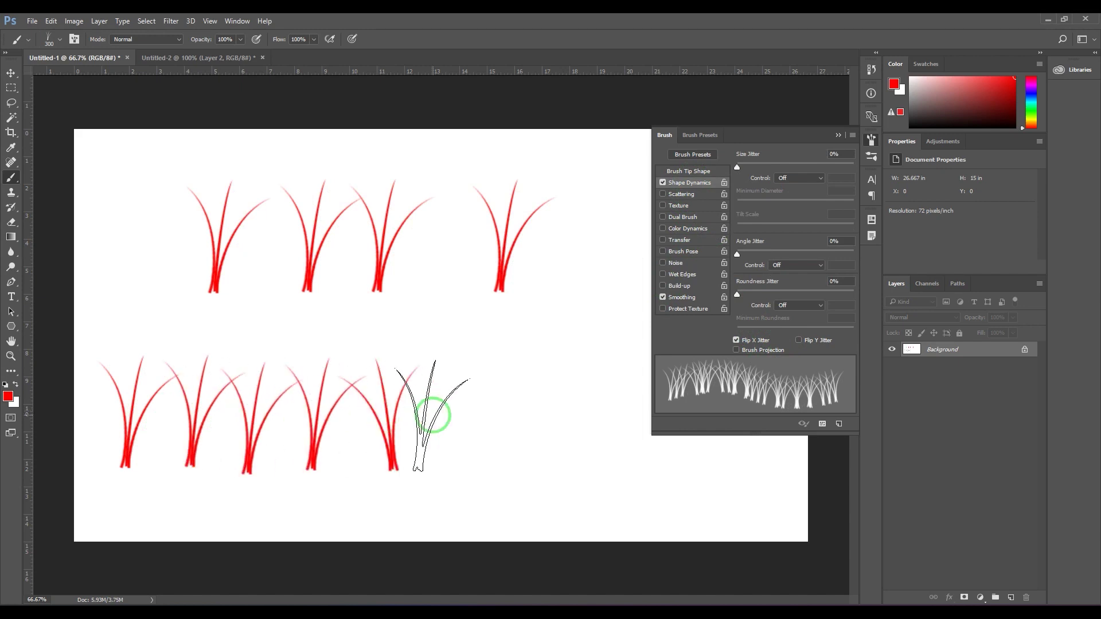
click(471, 412)
click(537, 405)
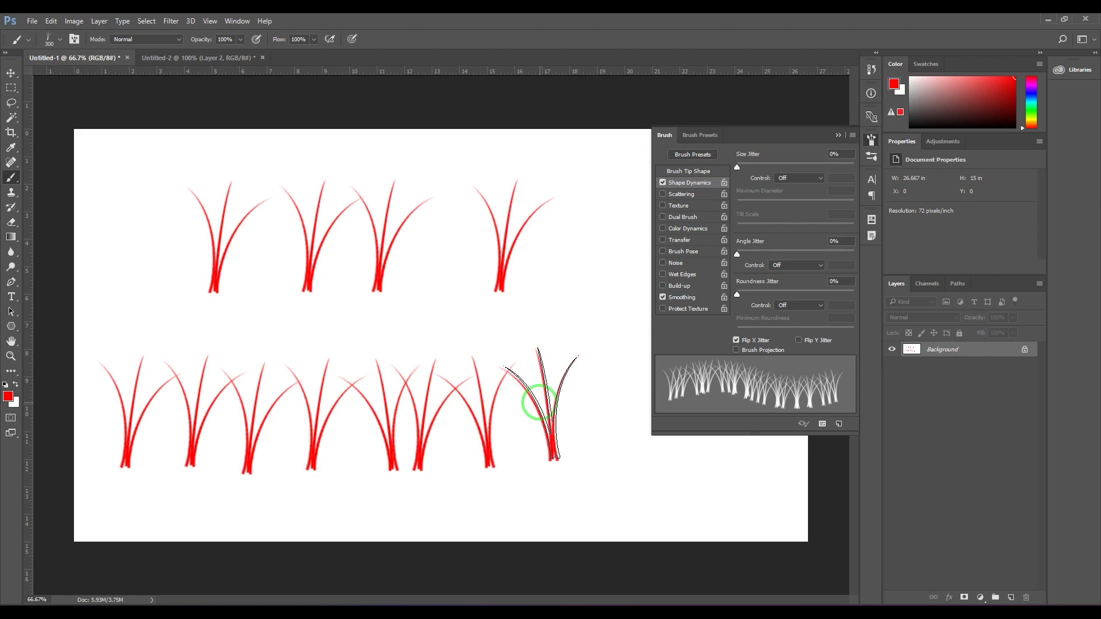
- Undo the whole lower row of grass clumps and the last clump of the upper row
key(ctrl+alt+z)
key(ctrl+alt+z)
key(ctrl+alt+z)
key(ctrl+alt+z)
key(ctrl+alt+z)
key(ctrl+alt+z)
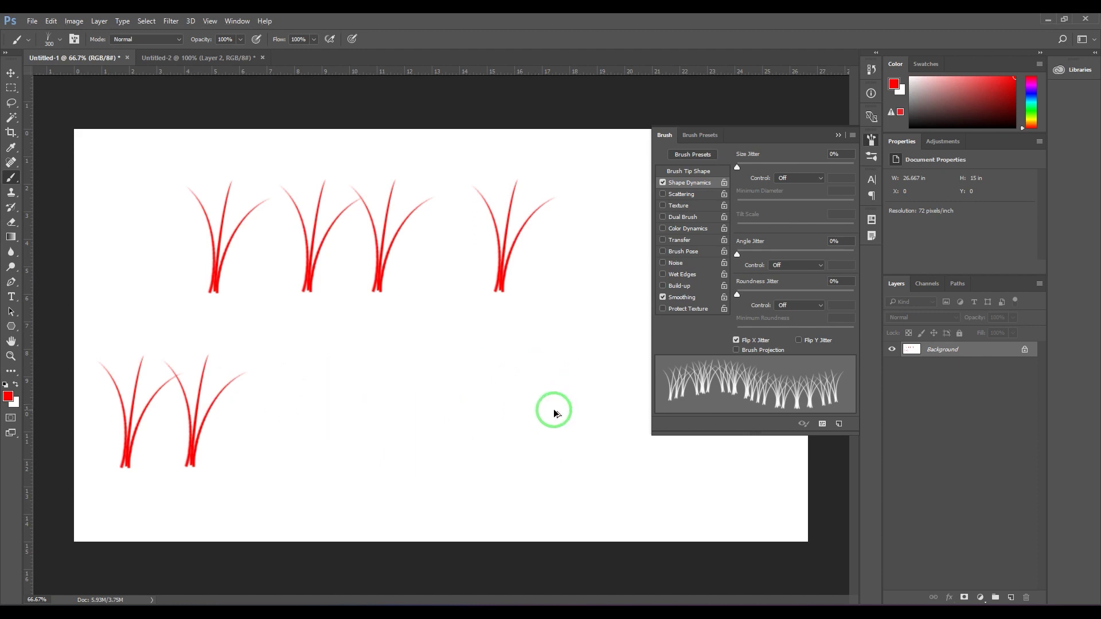
key(ctrl+alt+z)
key(ctrl+alt+z)
key(ctrl+alt+z)
- Choose the 406 px arrow brush tip and paint a horizontal run of overlapping arrows below the grass clumps
click(695, 172)
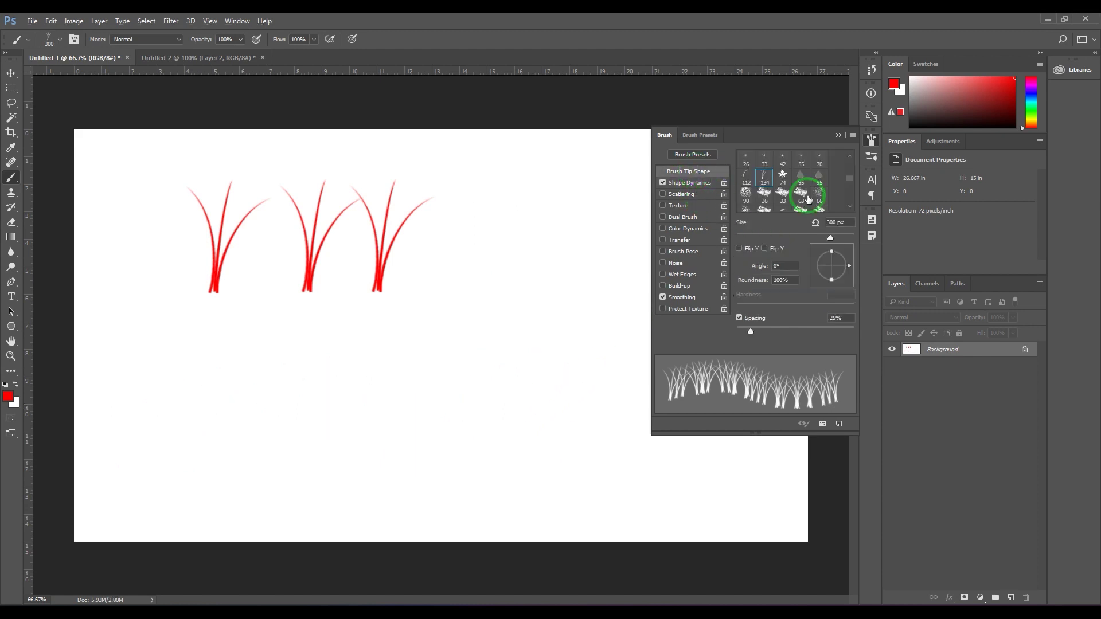
click(745, 193)
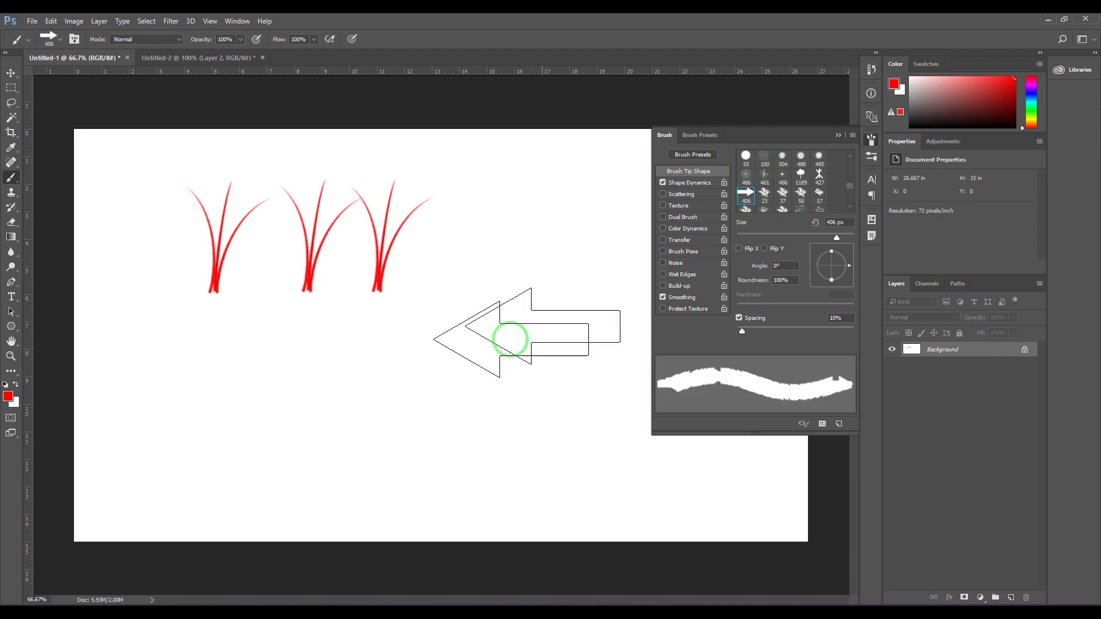
drag(229, 388, 561, 386)
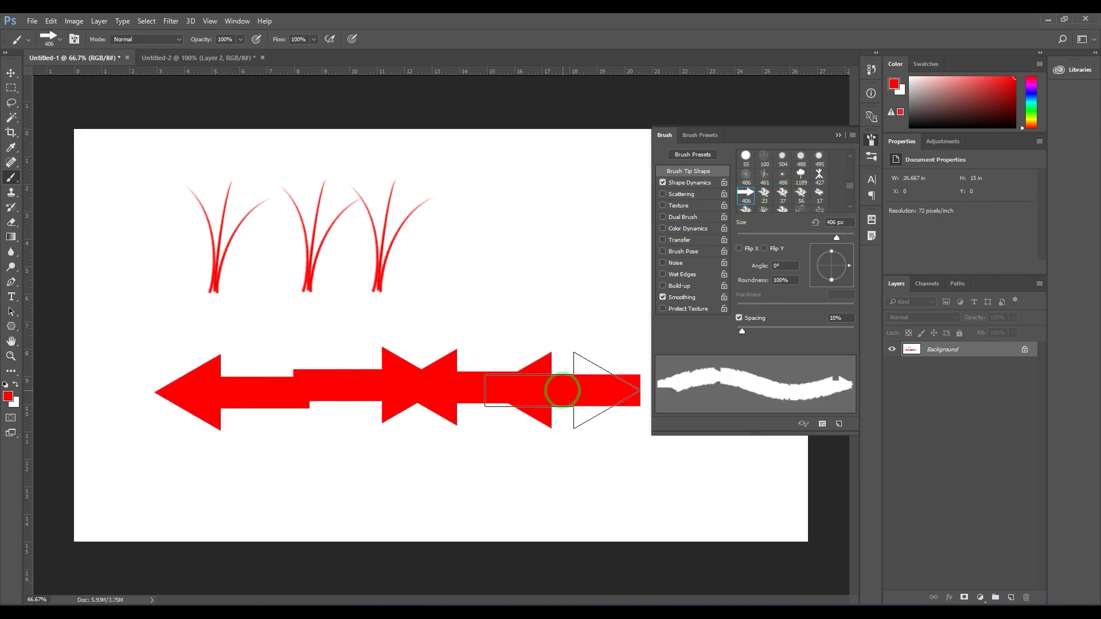
- Paint a second horizontal run of overlapping arrows along the lower canvas and a further arrow stroke across the upper canvas
click(217, 492)
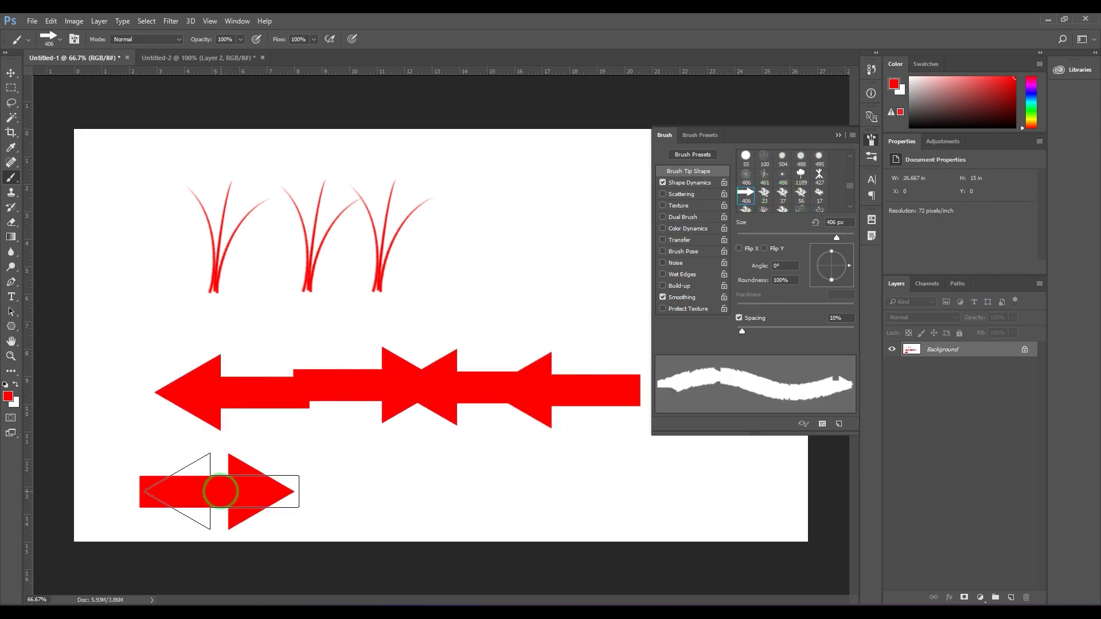
mouse_move(221, 491)
mouse_down()
mouse_move(352, 474)
mouse_move(397, 483)
mouse_move(622, 474)
mouse_move(695, 486)
mouse_up()
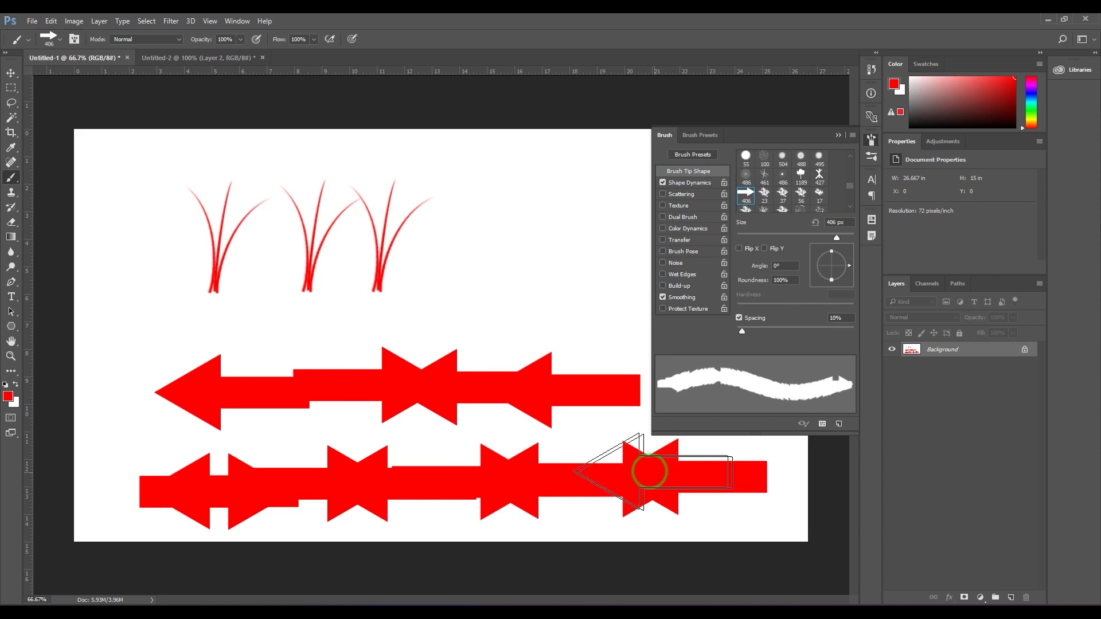
drag(98, 190, 630, 191)
- Undo all arrow strokes and grass clumps until the canvas is blank
key(ctrl+alt+z)
key(ctrl+alt+z)
key(ctrl+alt+z)
key(ctrl+alt+z)
key(ctrl+alt+z)
key(ctrl+alt+z)
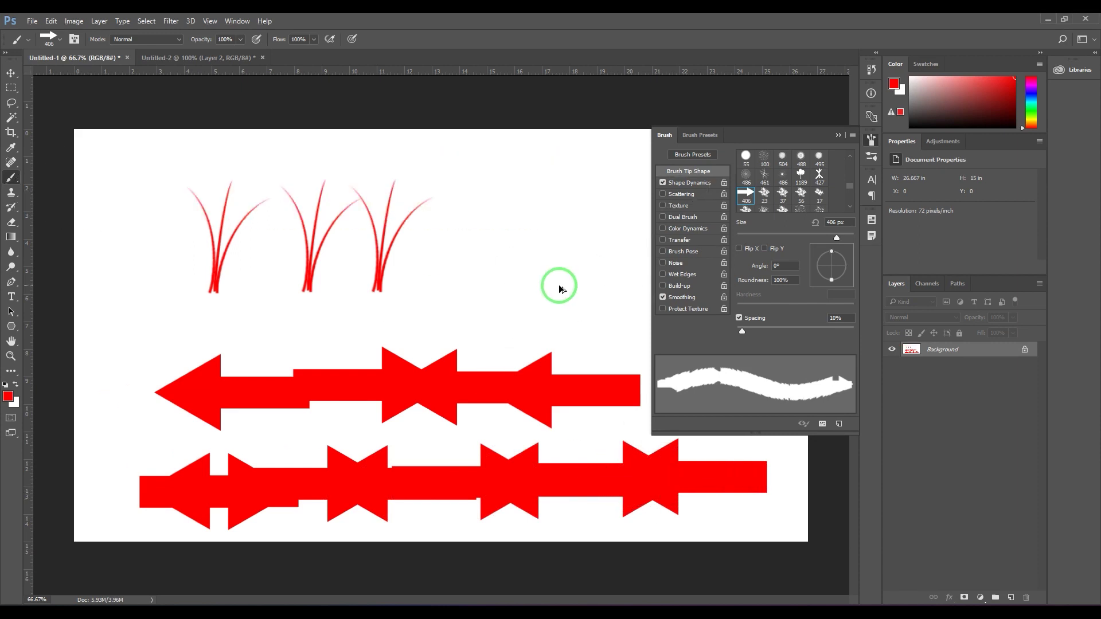
key(ctrl+alt+z)
key(ctrl+alt+z)
key(ctrl+alt+z)
key(ctrl+alt+z)
key(ctrl+alt+z)
key(ctrl+alt+z)
key(ctrl+alt+z)
key(ctrl+alt+z)
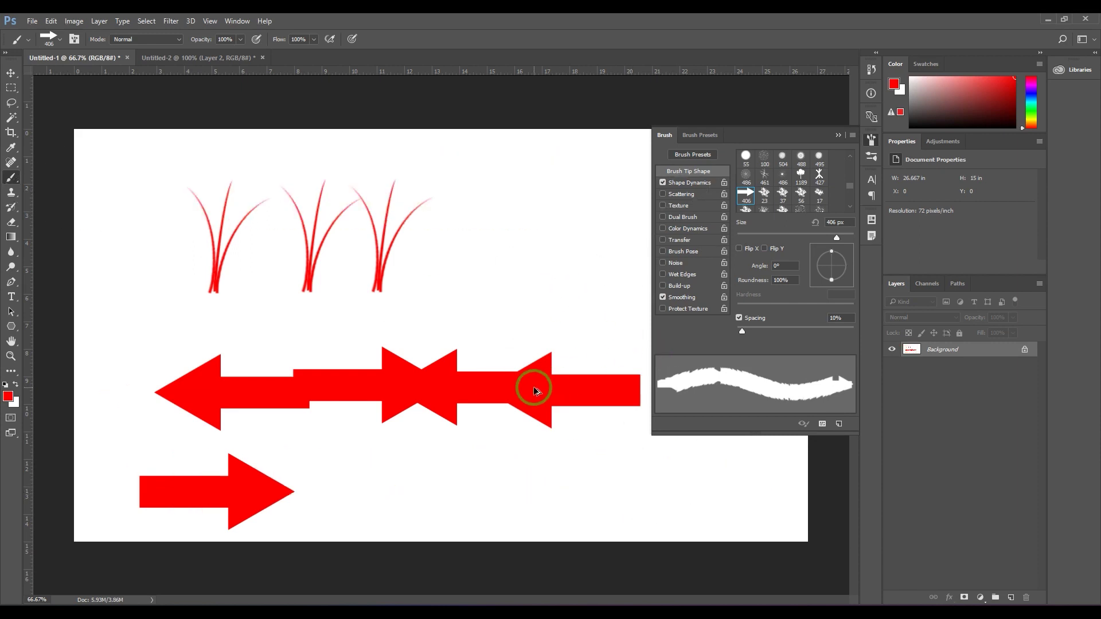
key(ctrl+alt+z)
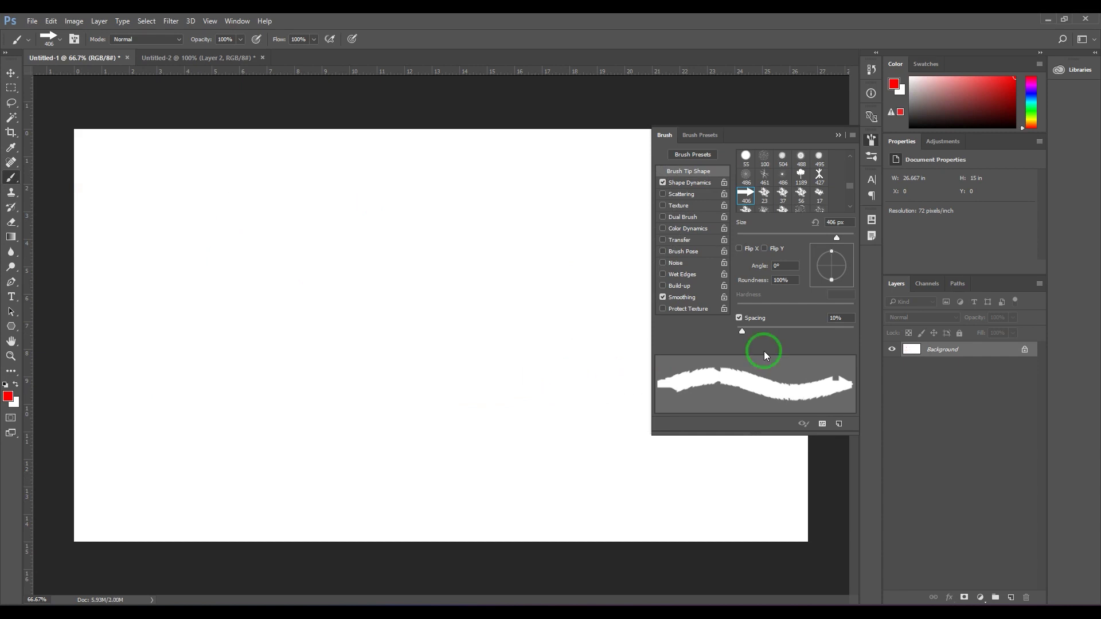
- Enable Flip Y Jitter and disable Flip X Jitter in Shape Dynamics, testing the arrow tip with a vertical stroke and two stamps
click(688, 185)
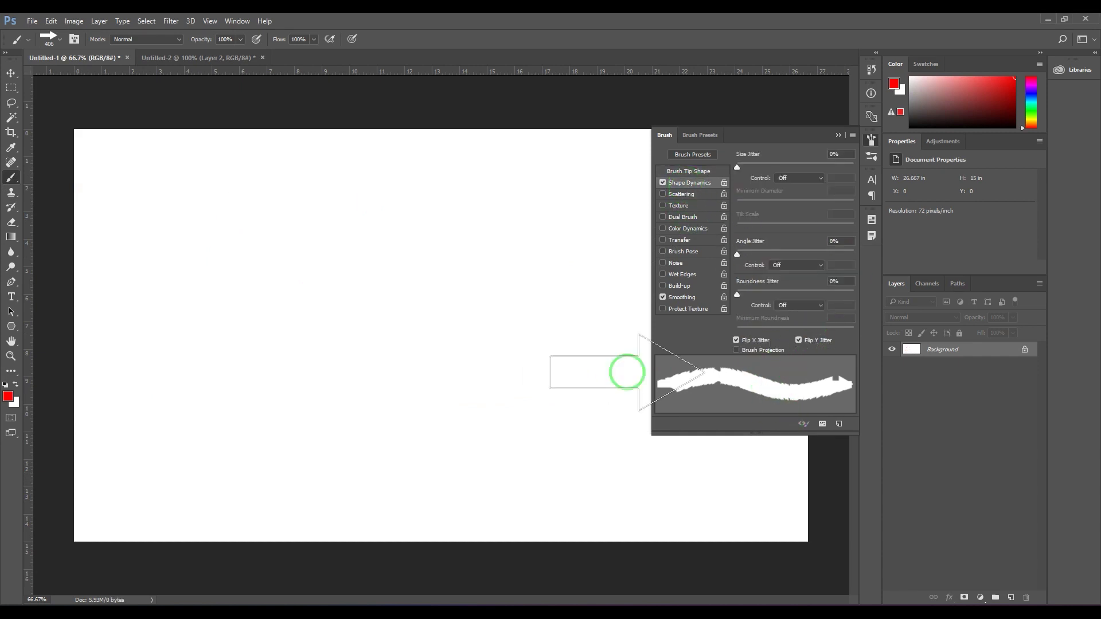
drag(445, 255, 459, 405)
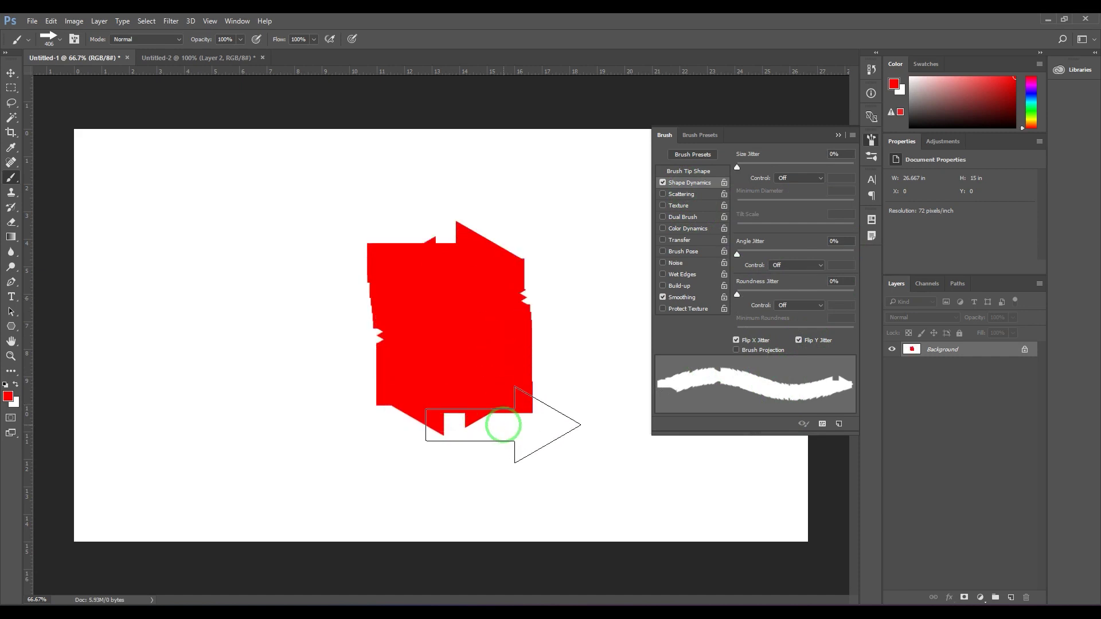
key(ctrl+z)
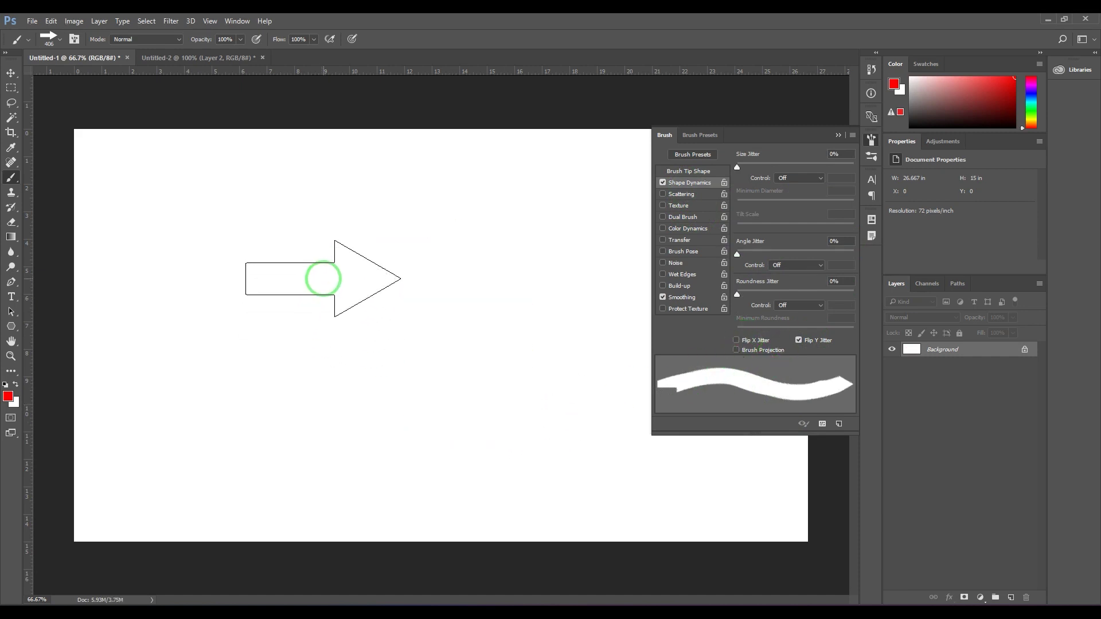
click(321, 274)
click(392, 384)
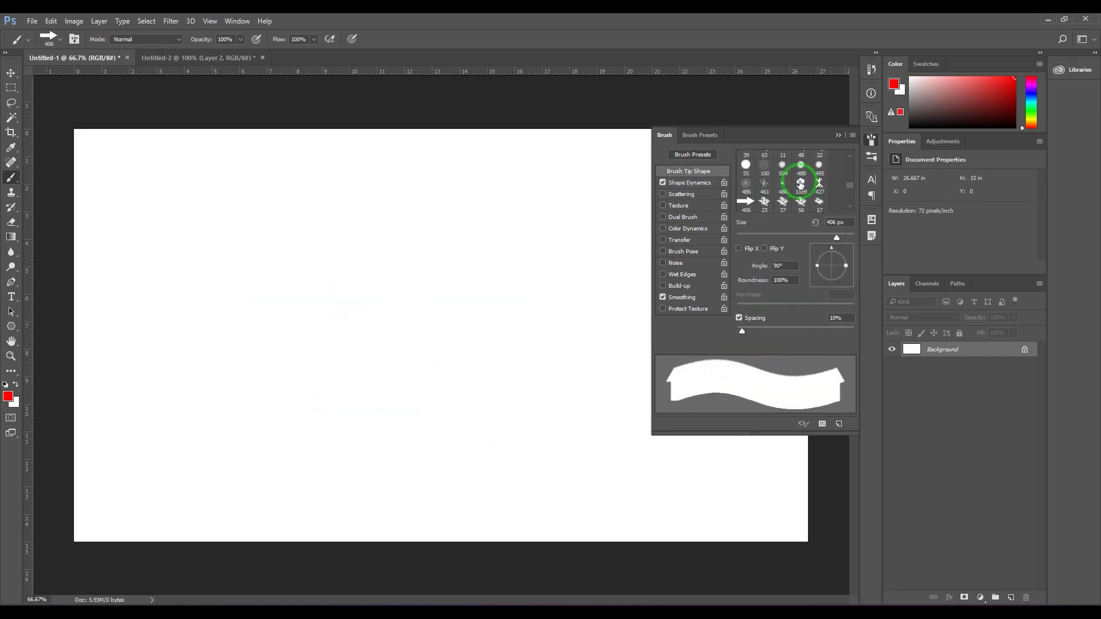
- Choose the 1189 px tree brush tip and reduce its size to 300 px
click(800, 182)
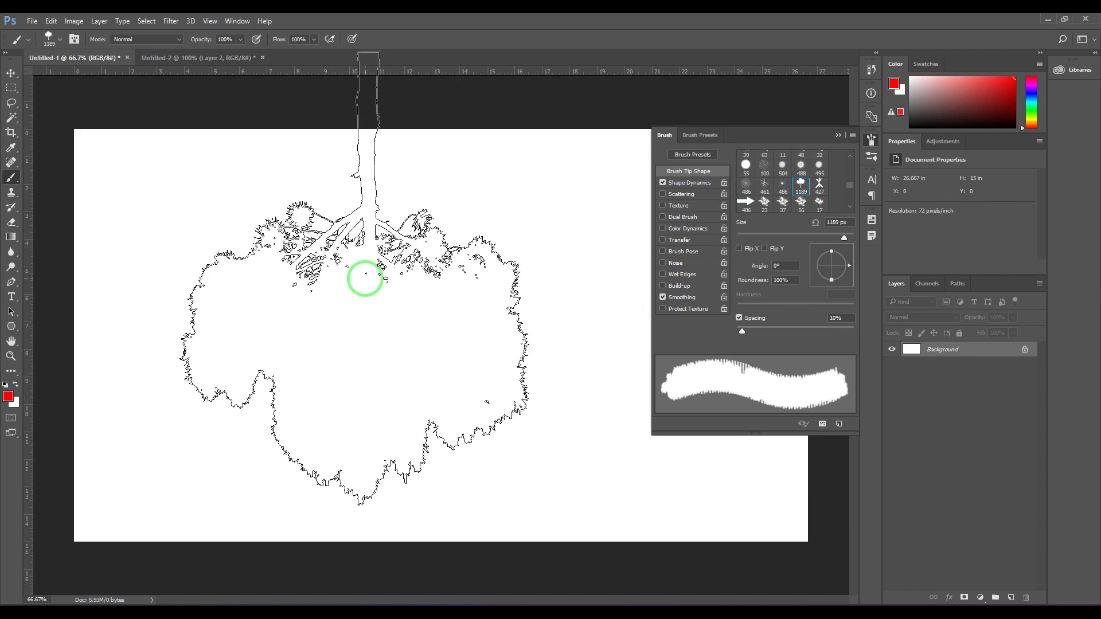
key(bracketleft)
key(bracketleft)
key(bracketleft)
key(bracketleft)
key(bracketleft)
key(bracketleft)
key(bracketleft)
key(bracketleft)
key(bracketleft)
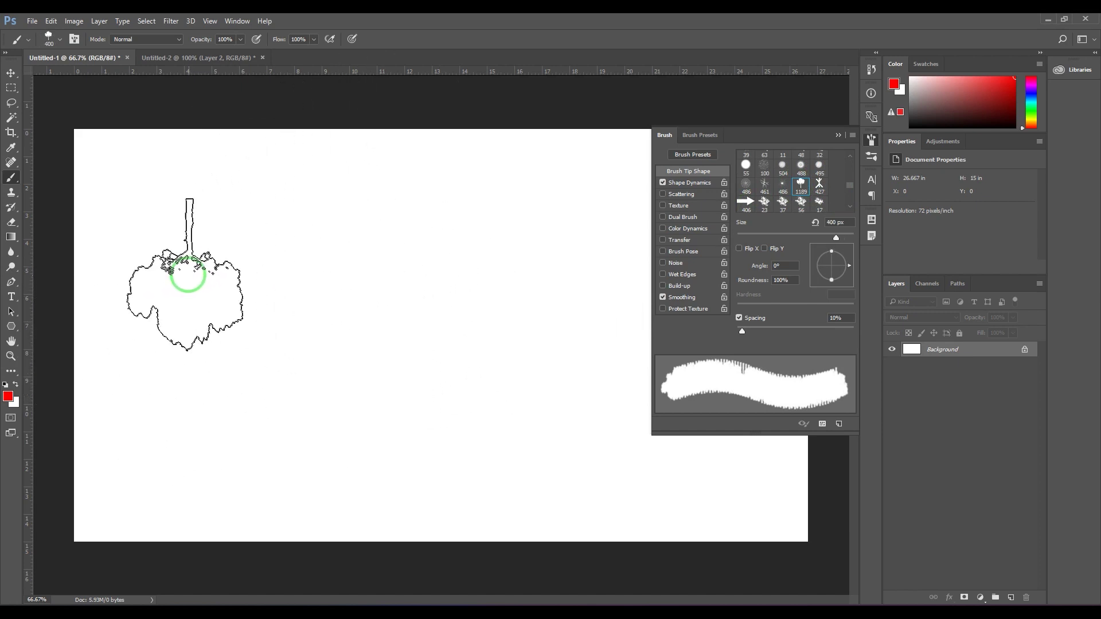
- Stamp four red trees in a row across the upper part of the canvas
click(182, 258)
click(307, 259)
click(430, 257)
click(556, 255)
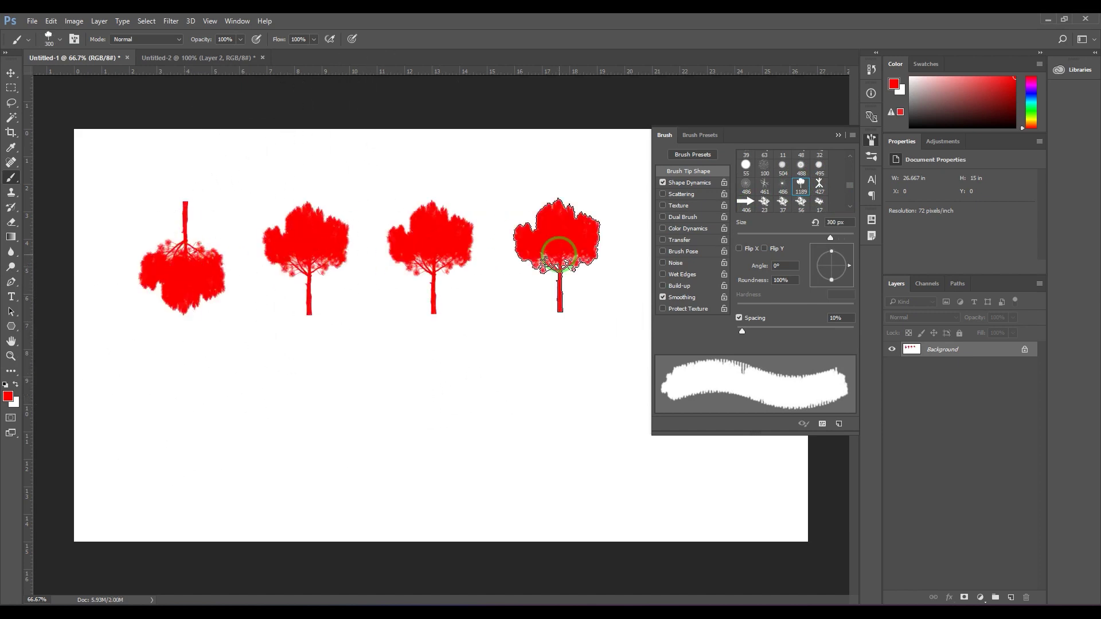
- Stamp seven more red trees scattered across the middle and lower part of the canvas
click(462, 360)
click(360, 408)
click(271, 409)
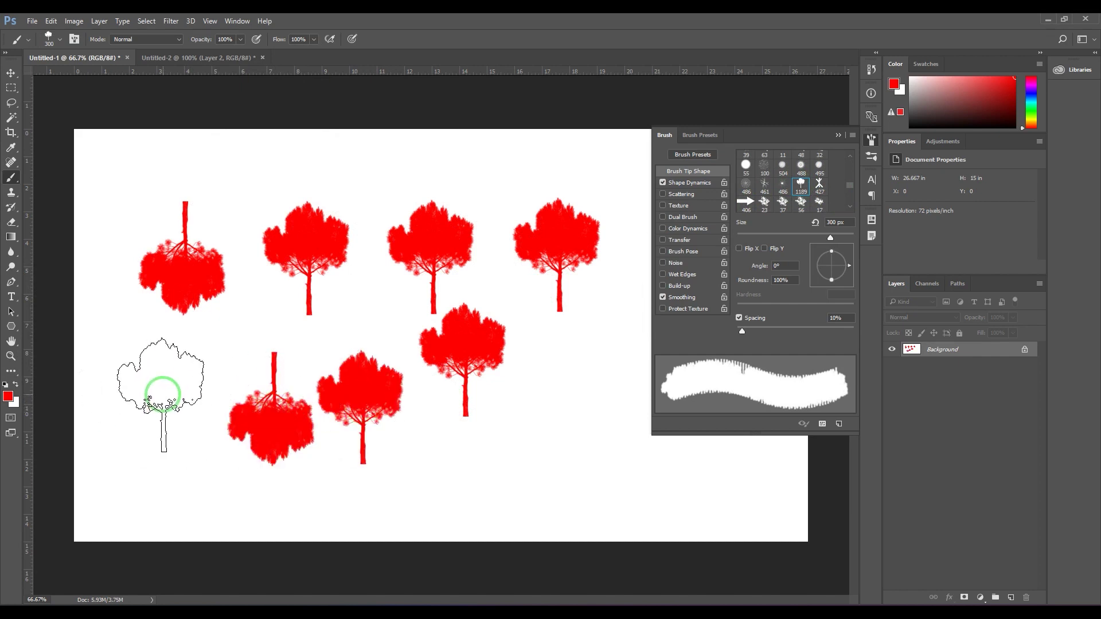
click(160, 395)
click(522, 427)
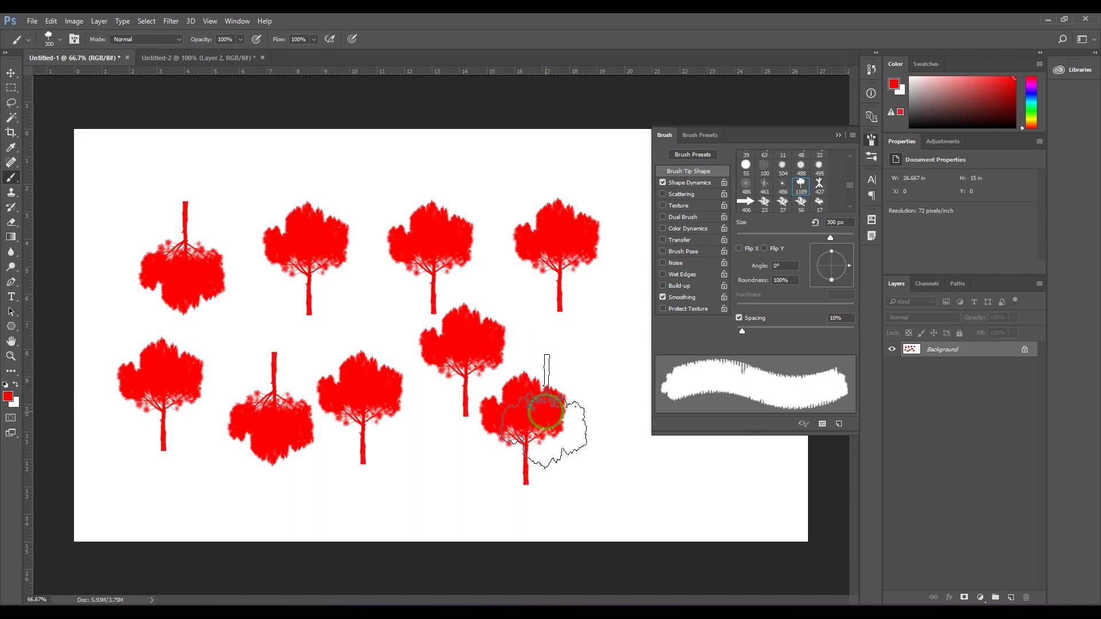
click(585, 348)
click(613, 448)
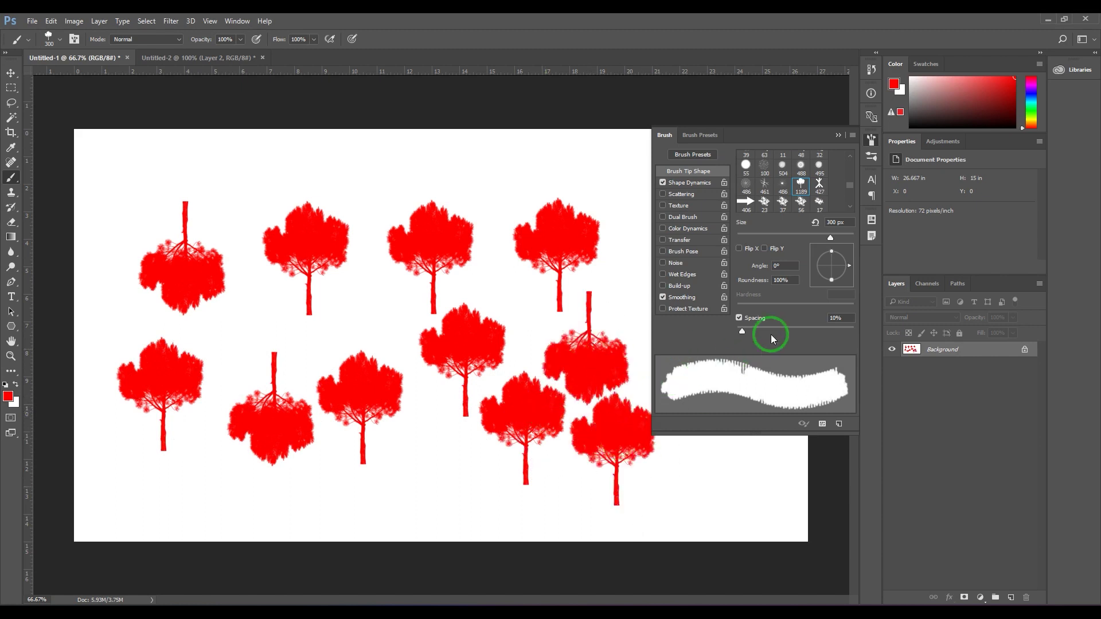
- Return to the Shape Dynamics settings and go to the Brush Projection option
click(689, 183)
click(752, 349)
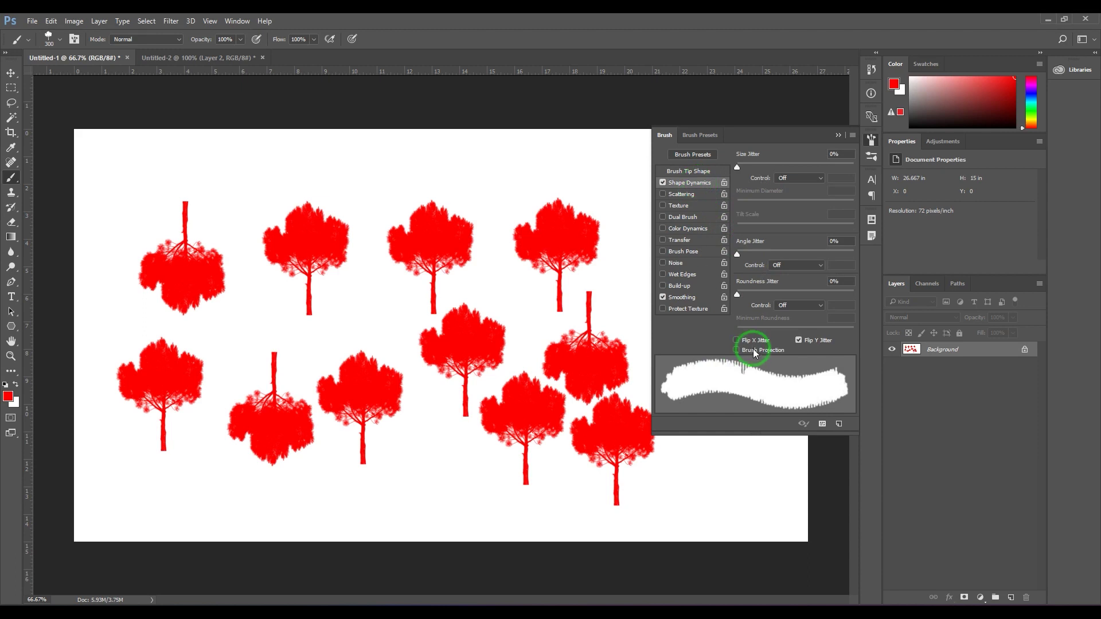